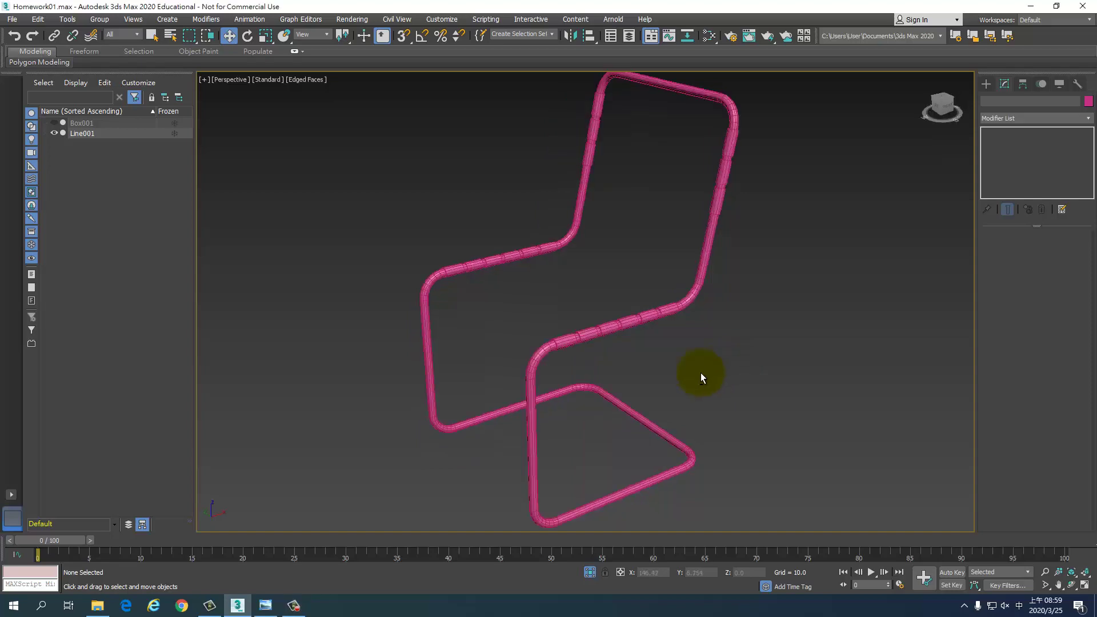
- Zoom in on the chair back and select the pink tube frame Line001
scroll(594, 354, "up", 5)
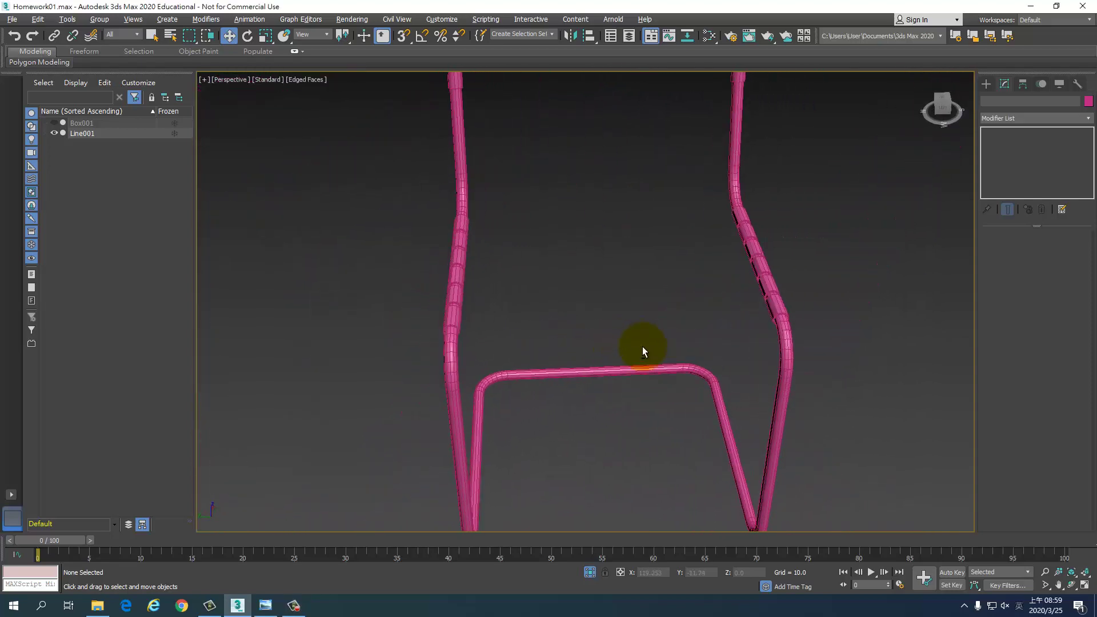
scroll(640, 343, "up", 3)
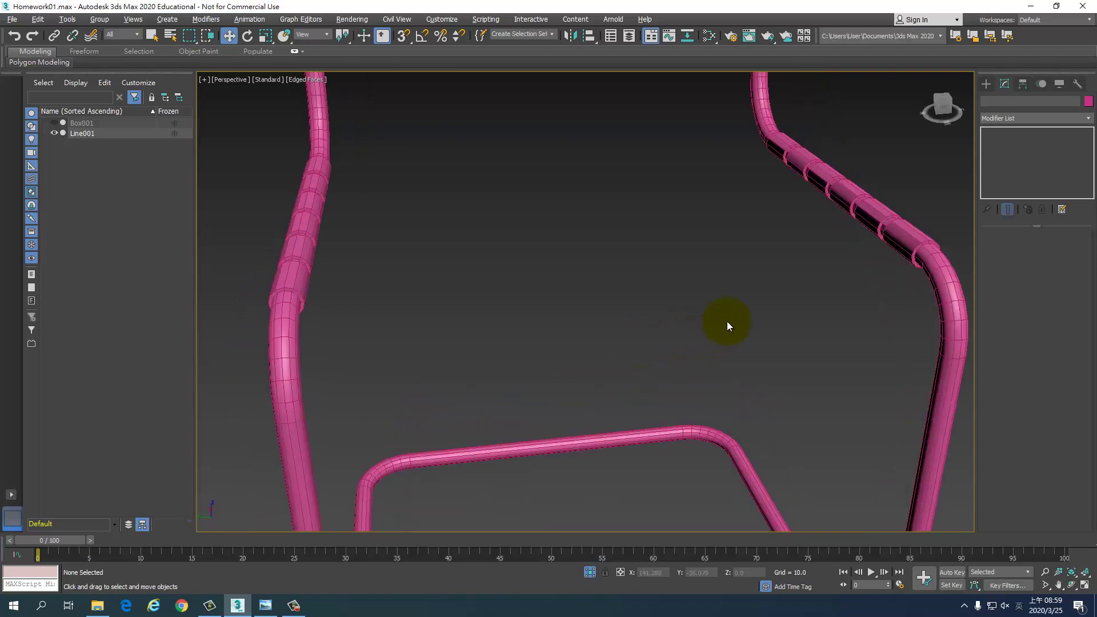
left_click(900, 239)
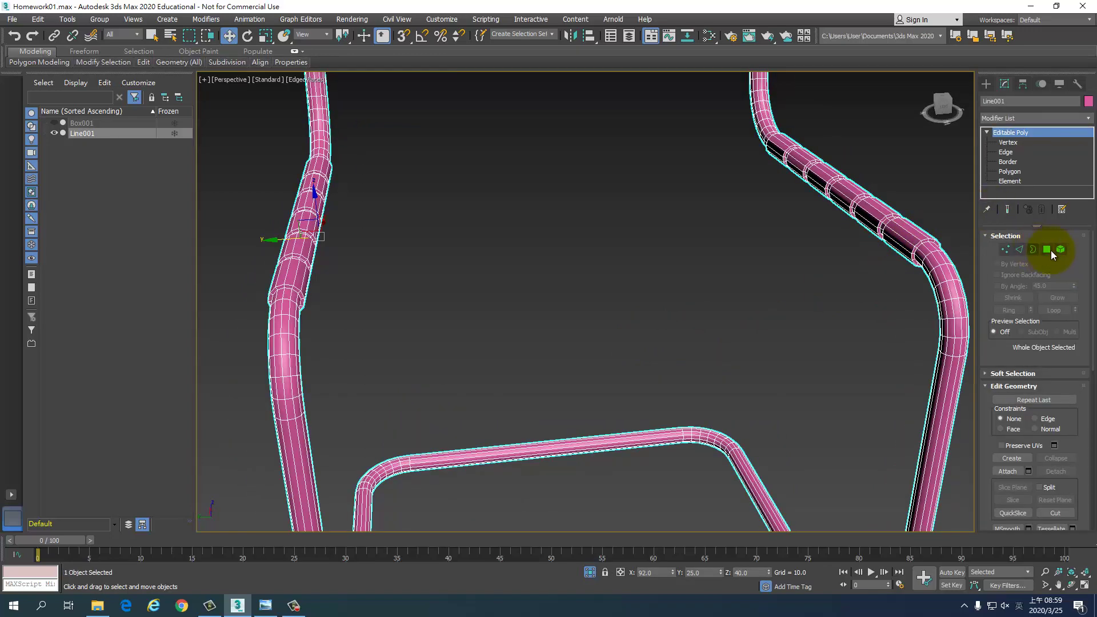
- Enter Polygon level, test-move two tube faces, then undo the move
left_click(1050, 250)
left_click(902, 247)
left_click(900, 242)
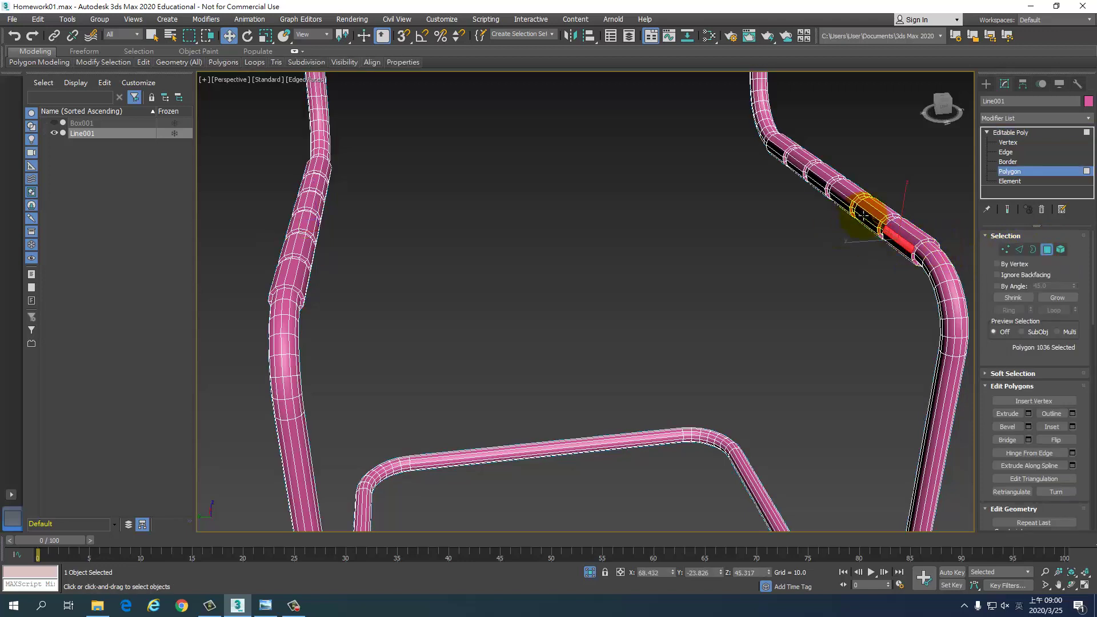
key("q")
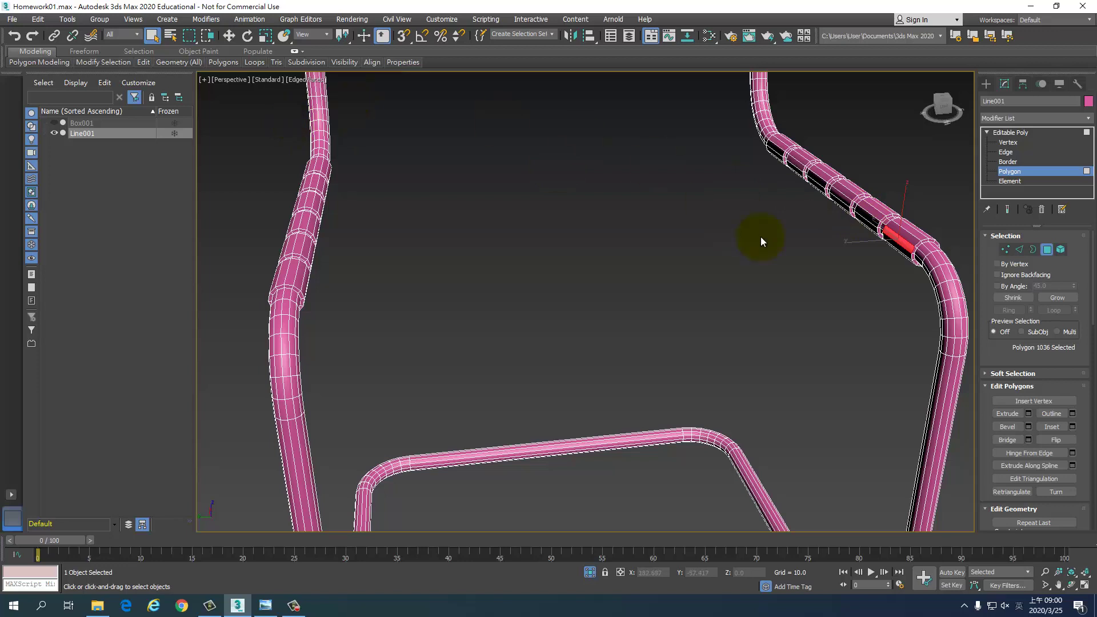
key("w")
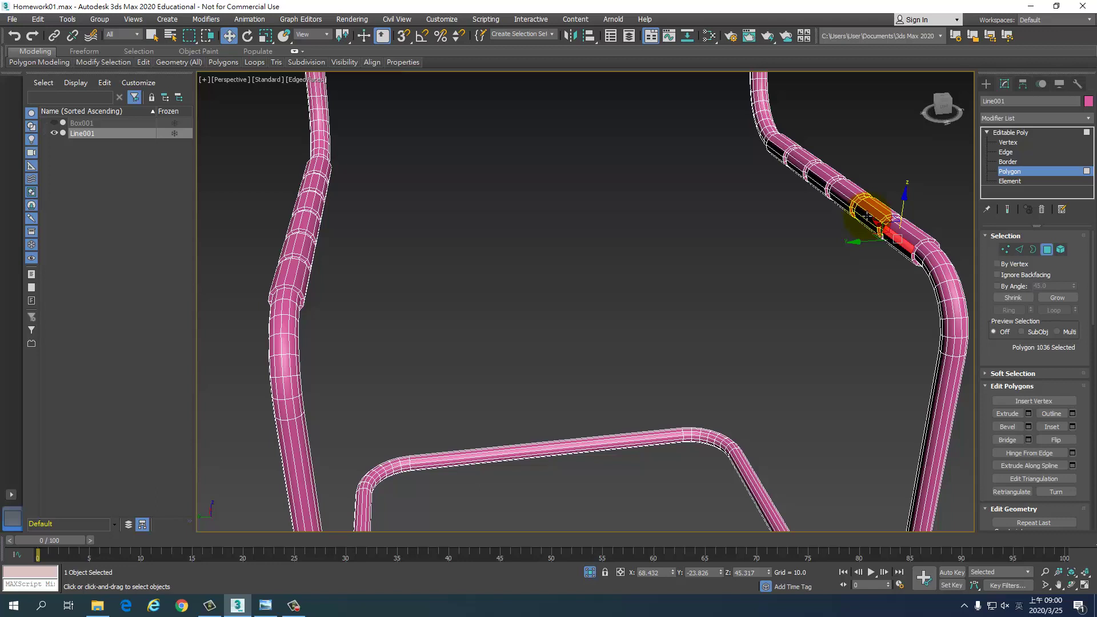
left_click(866, 217, "ctrl")
left_click_drag(867, 217, 868, 274)
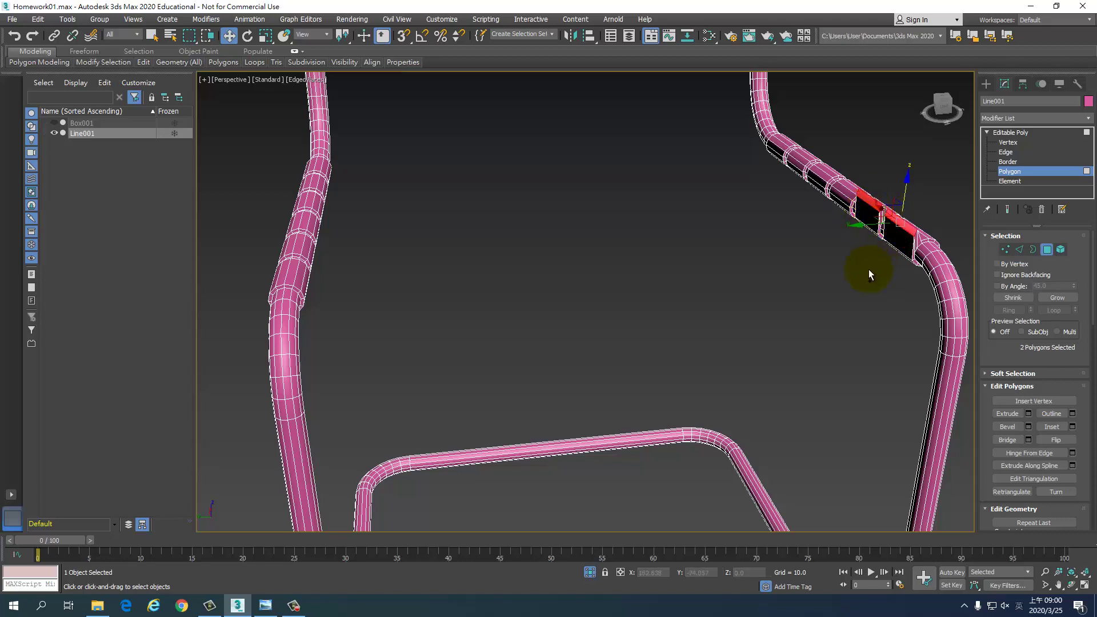
key("ctrl+z")
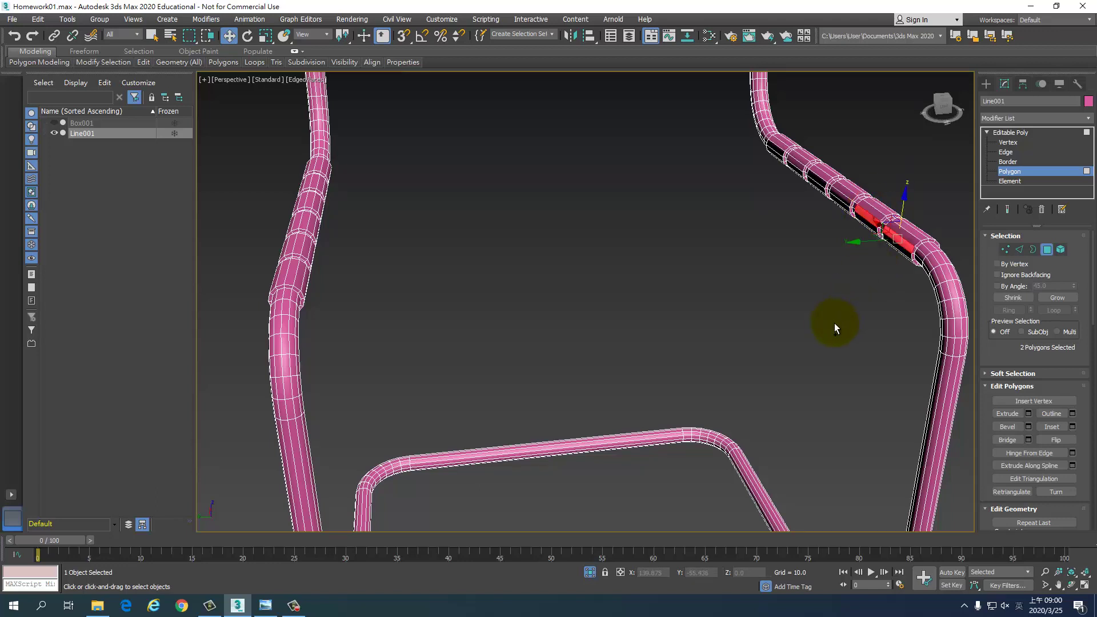
key("ctrl+z")
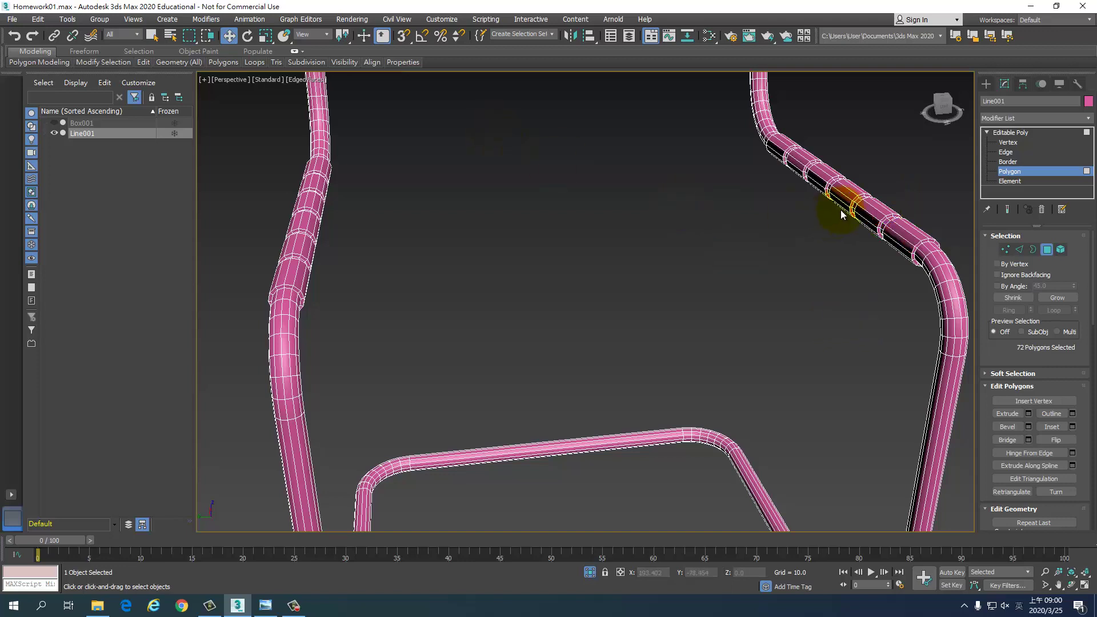
- Select a strip of faces up the right tube's angled section
key("q")
left_click(898, 238)
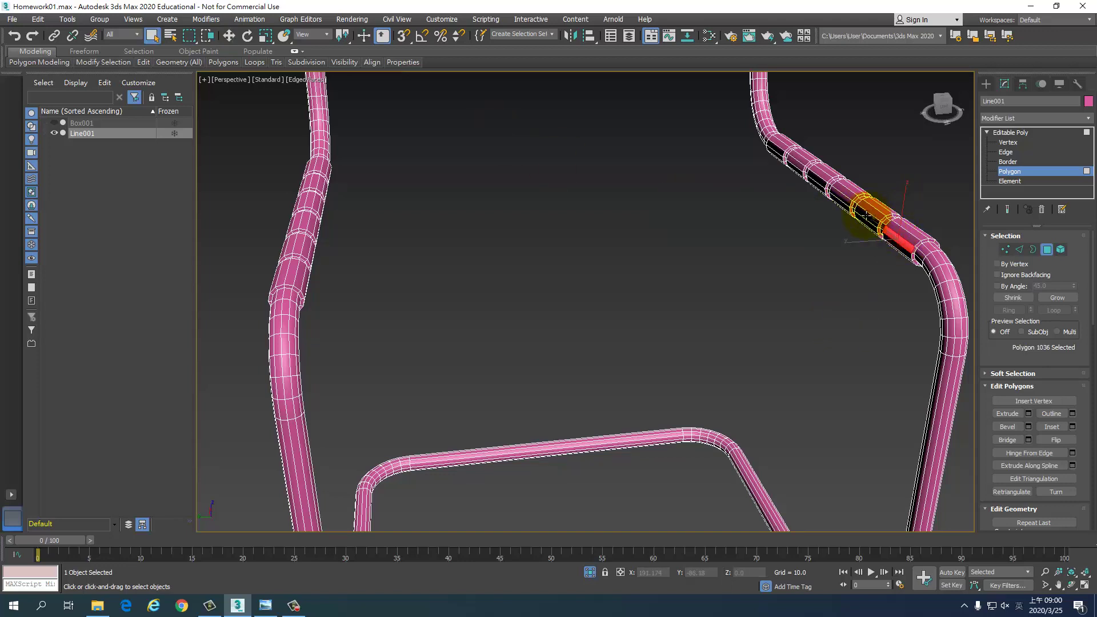
left_click(866, 216, "ctrl")
left_click(836, 192, "ctrl")
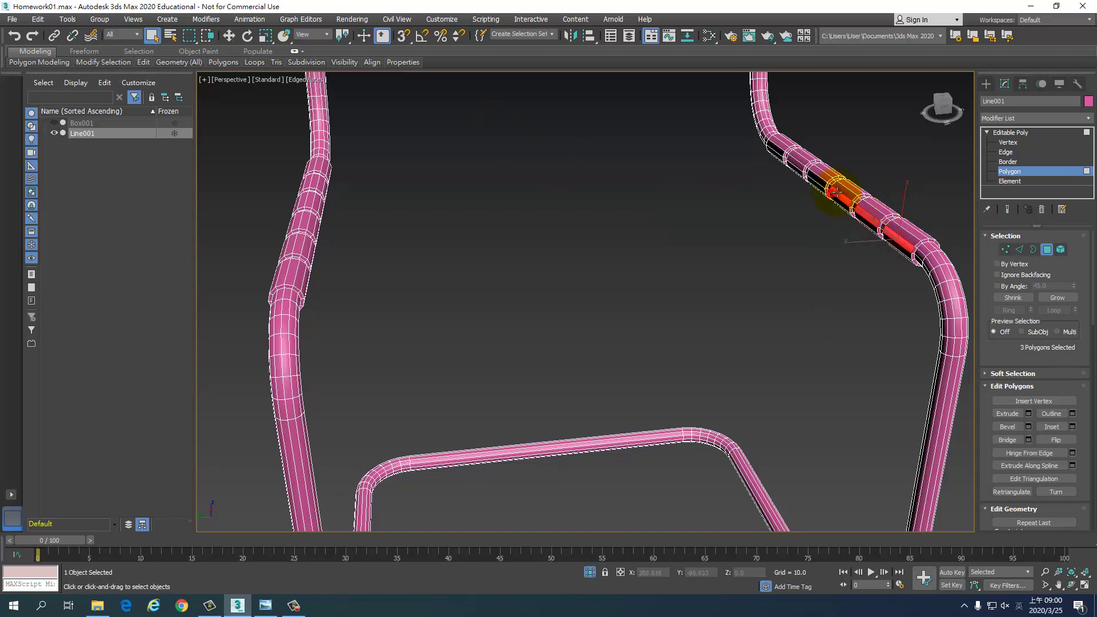
left_click(811, 179, "ctrl")
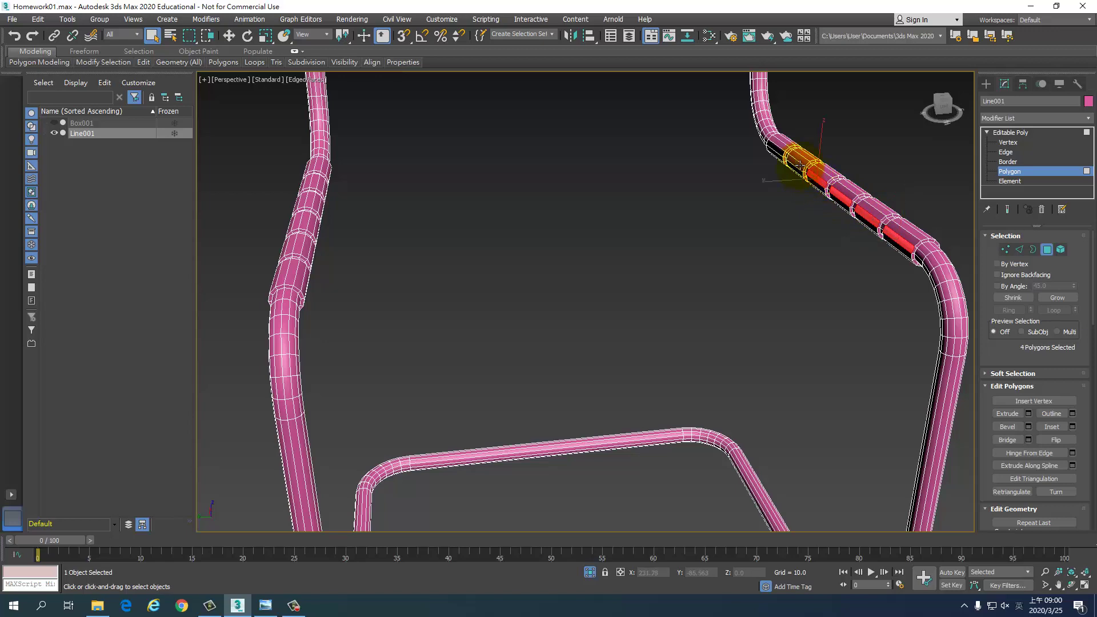
left_click(803, 166, "ctrl")
left_click(777, 146, "ctrl")
mouse_move(777, 147)
middle_mouse_down("alt")
mouse_move(830, 266)
mouse_move(813, 242)
middle_mouse_up("alt")
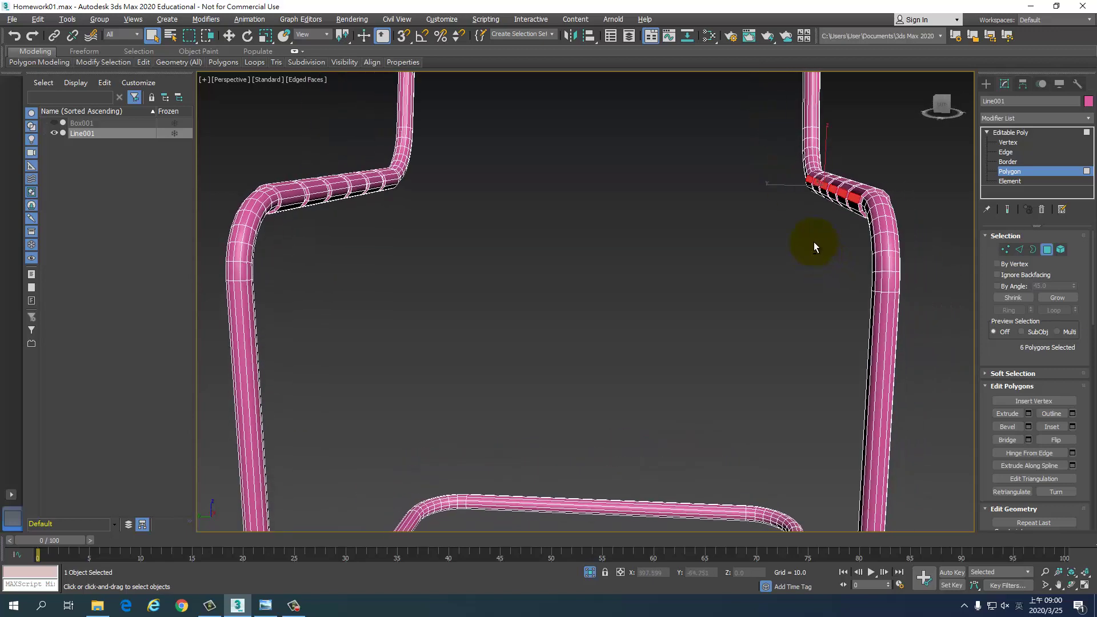
- Reselect the right tube's angled faces and add the matching left-tube faces
left_click(857, 190)
middle_click_drag(822, 225, 808, 237, "alt")
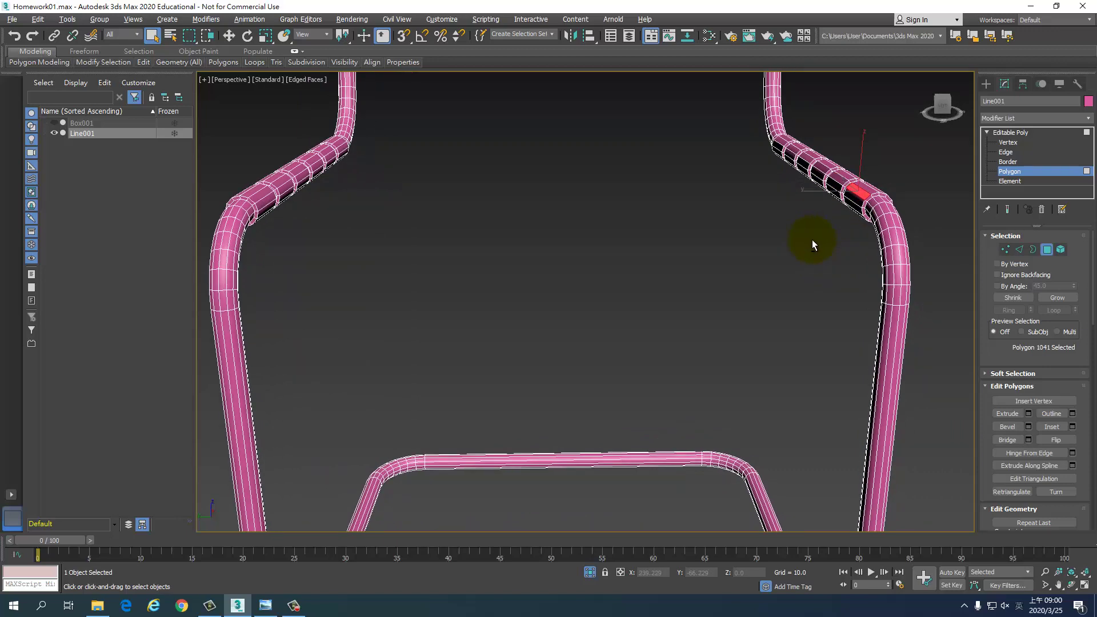
left_click(836, 172, "ctrl")
left_click(820, 166, "ctrl")
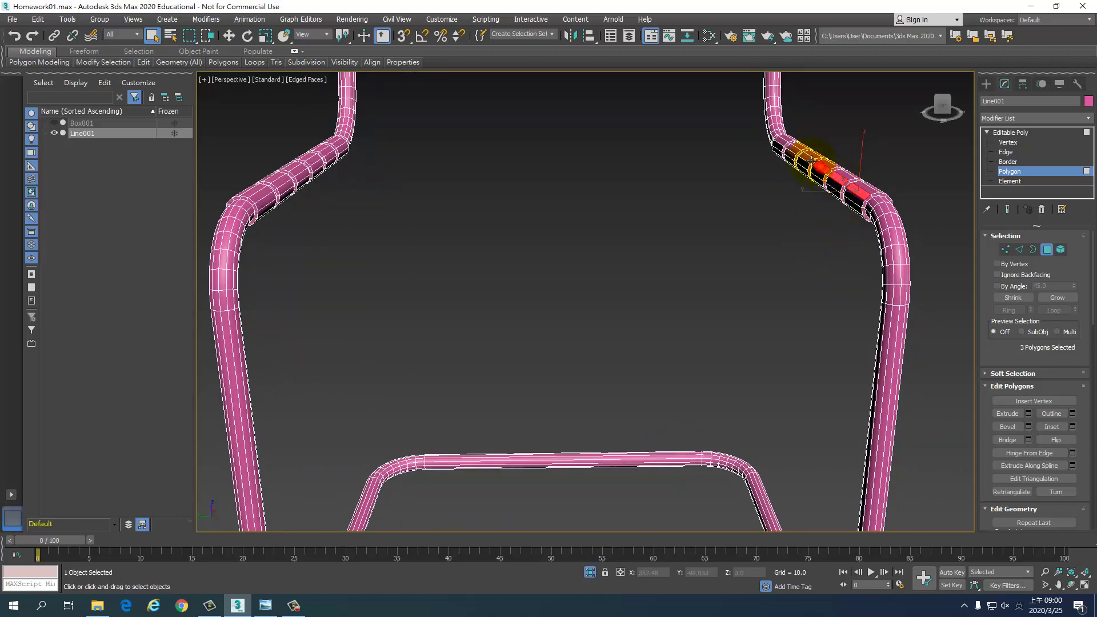
left_click(793, 147, "ctrl")
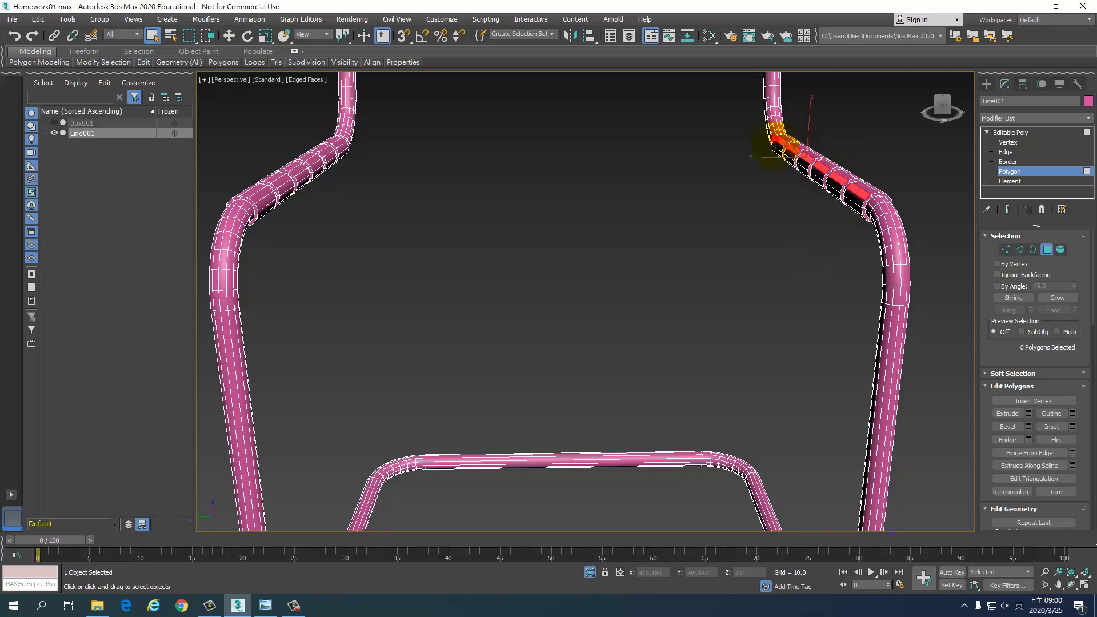
left_click(260, 194, "ctrl")
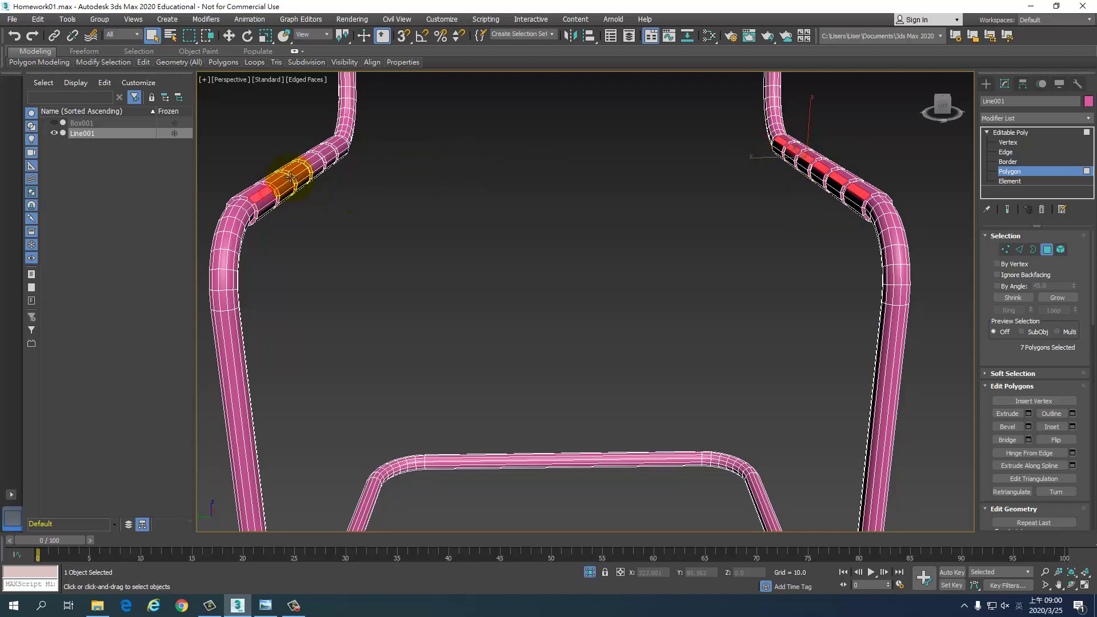
left_click(284, 179, "ctrl")
left_click(317, 159, "ctrl")
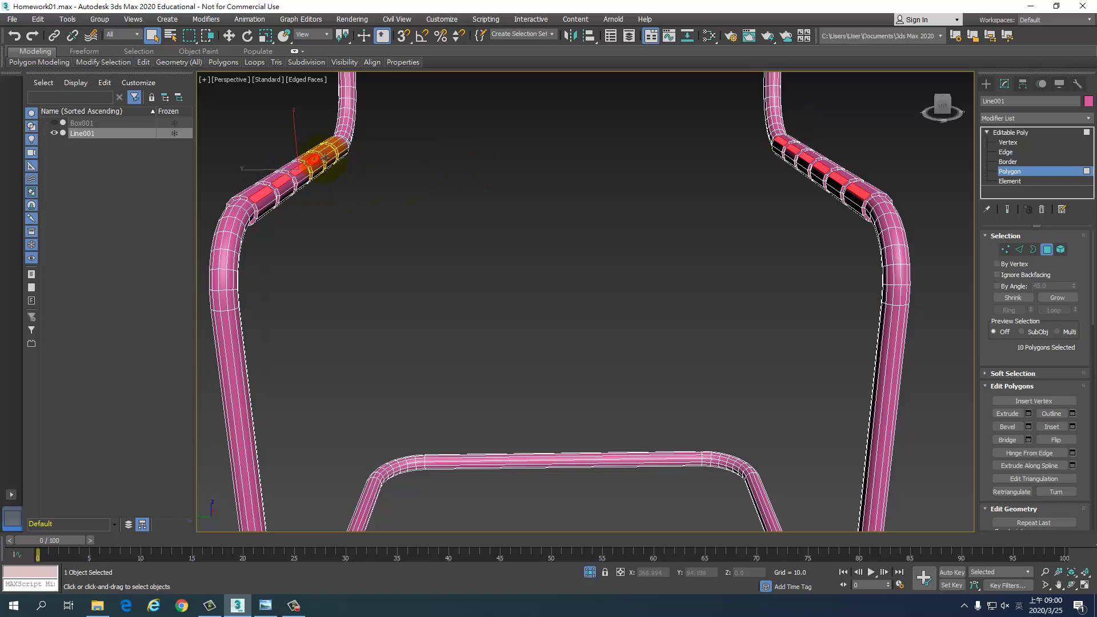
left_click(331, 153, "ctrl")
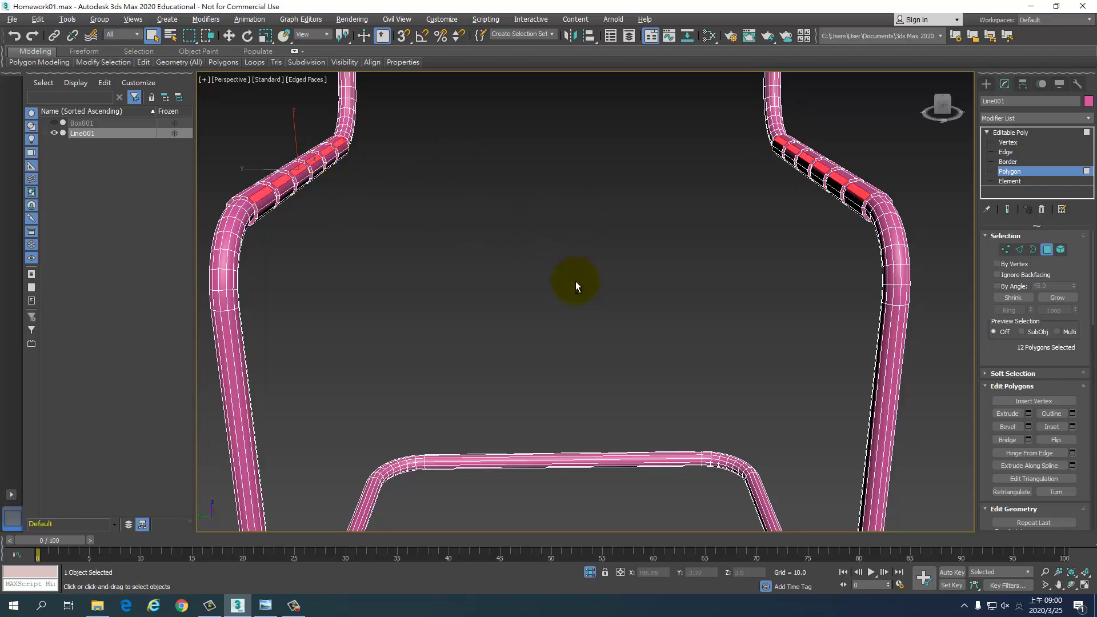
mouse_move(575, 281)
middle_mouse_down("alt")
mouse_move(576, 268)
mouse_move(625, 289)
mouse_move(568, 287)
middle_mouse_up("alt")
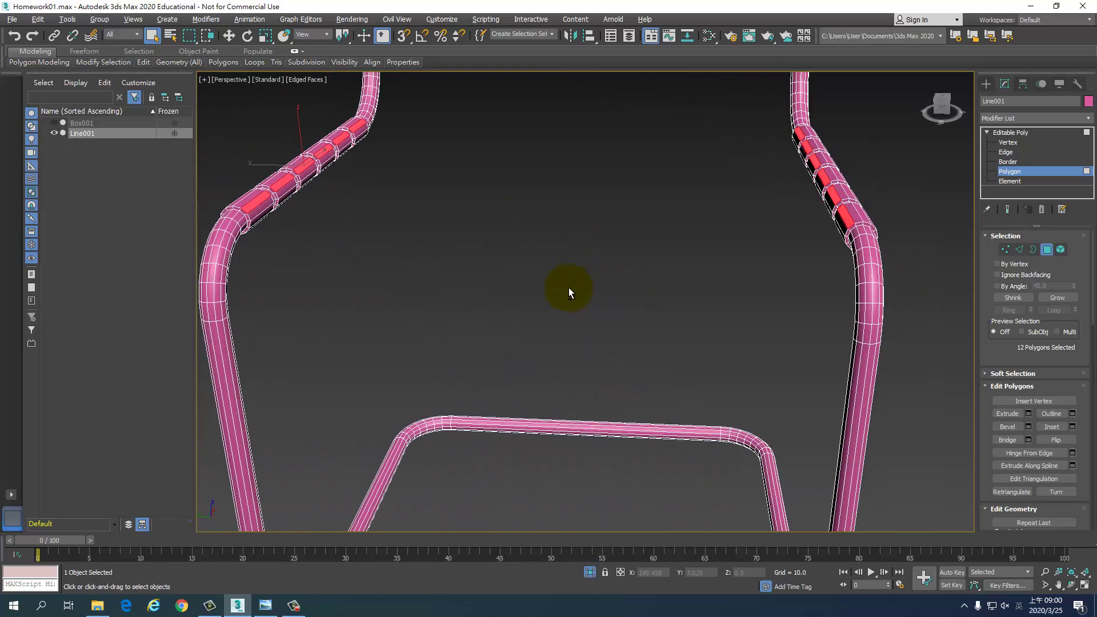
- Try a bridge, undo it, and open the Bridge Polygons settings caddy
left_click(1004, 439)
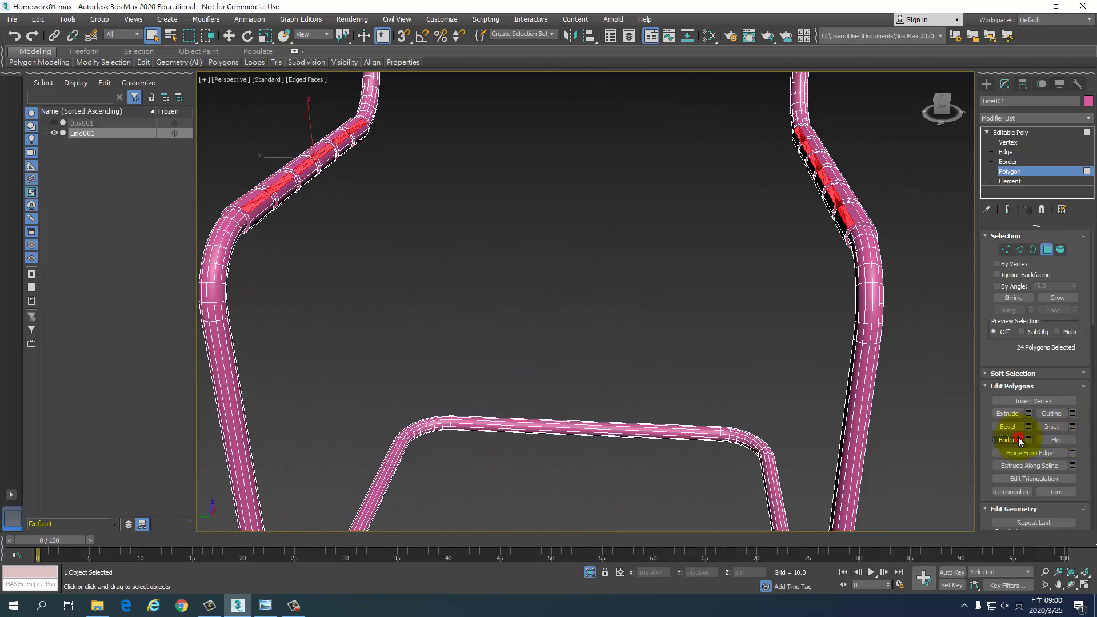
key("ctrl+z")
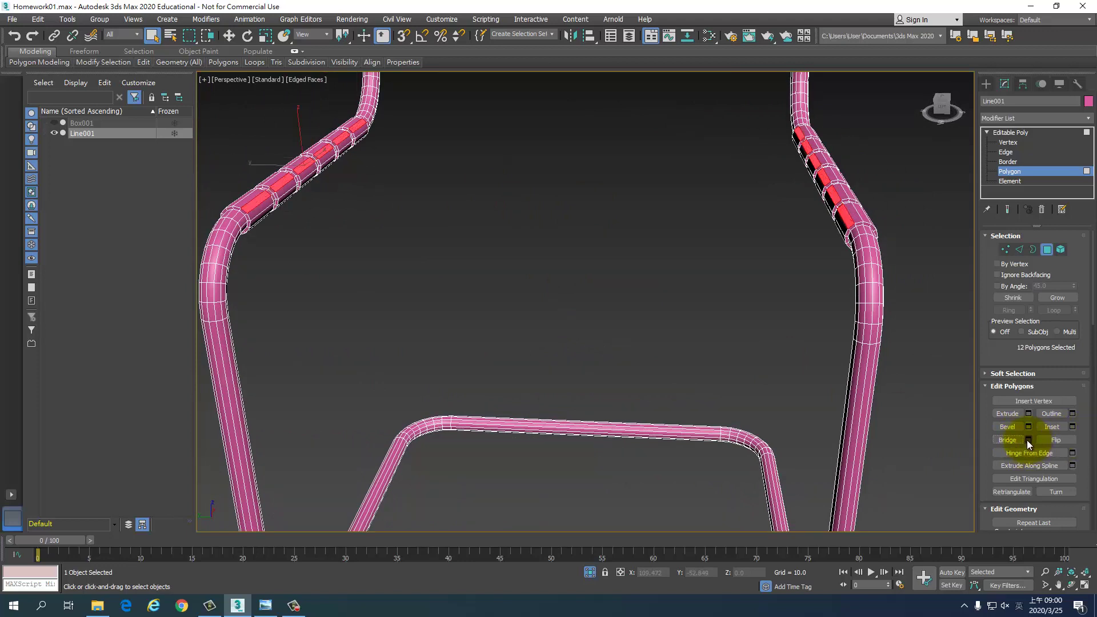
left_click(1027, 440)
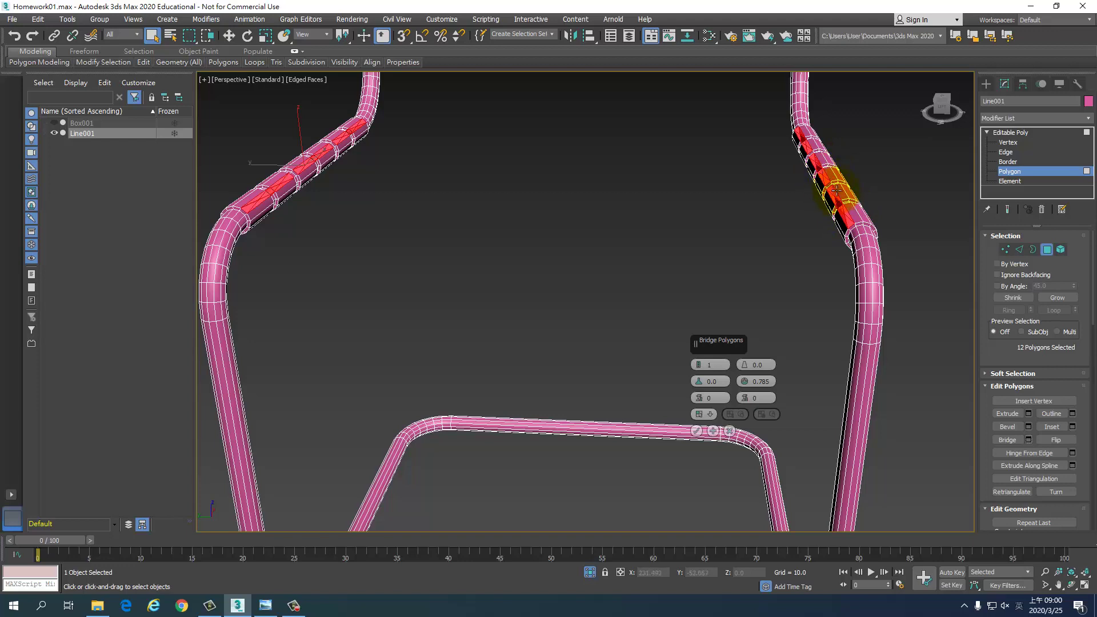
left_click(323, 166, "alt")
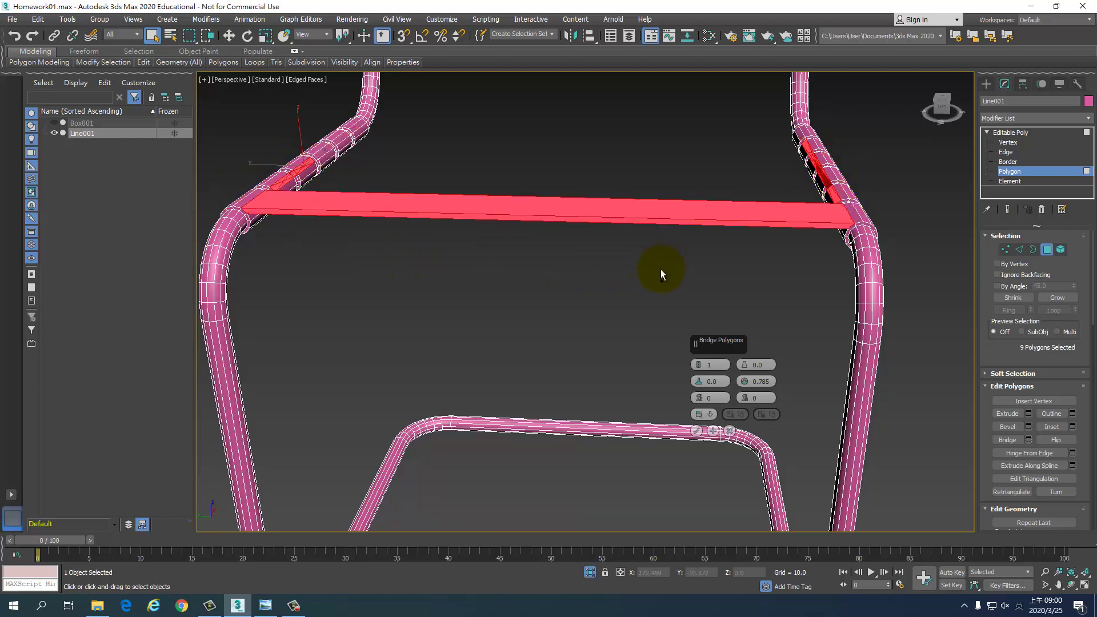
key("ctrl+z")
key("ctrl+z")
key("ctrl+z")
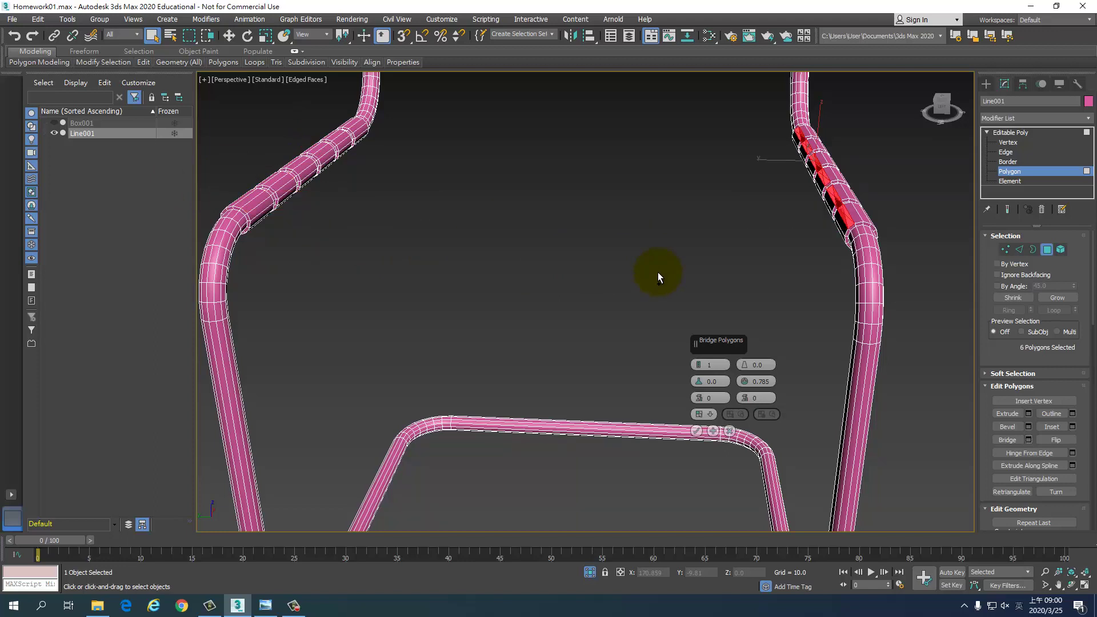
- Bridge one face on each tube into a 6-segment seat slat
left_click(845, 218)
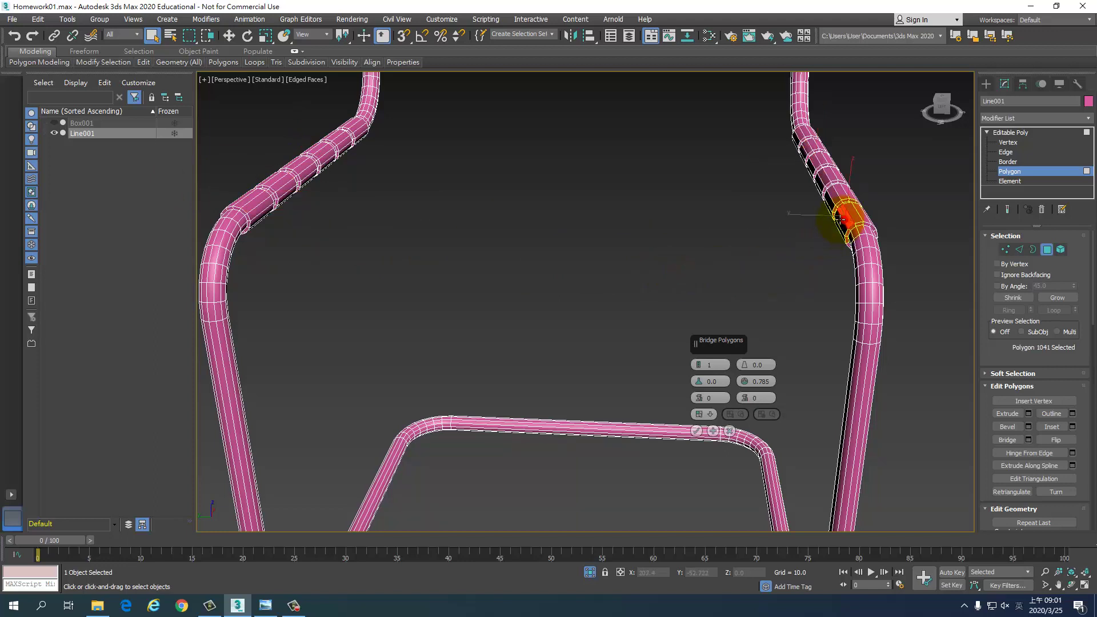
left_click(257, 203, "ctrl")
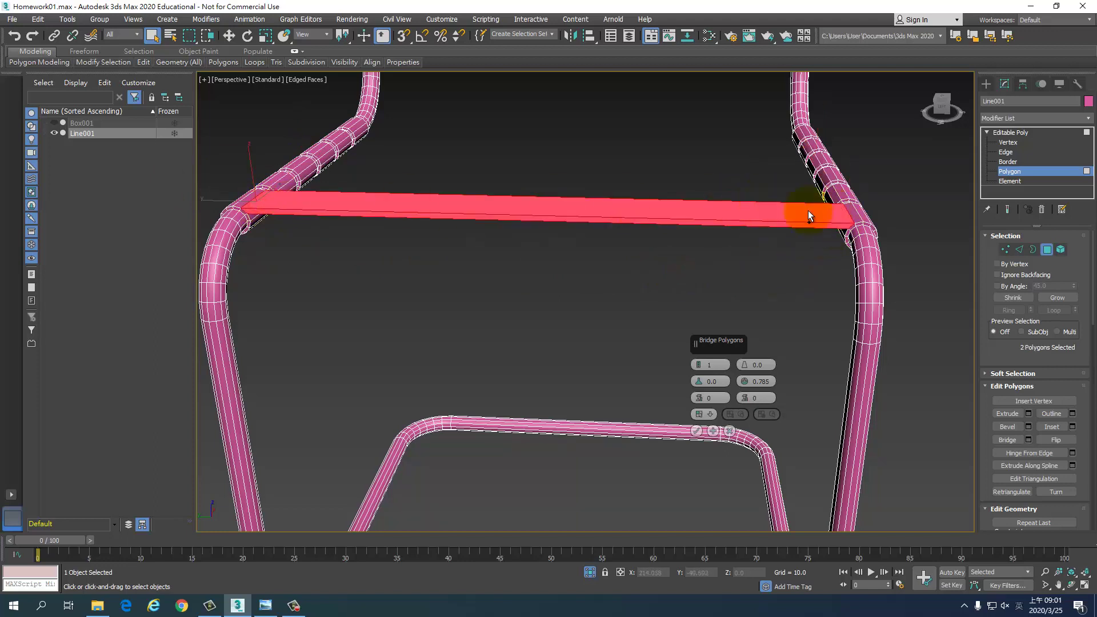
middle_click_drag(584, 267, 588, 283, "alt")
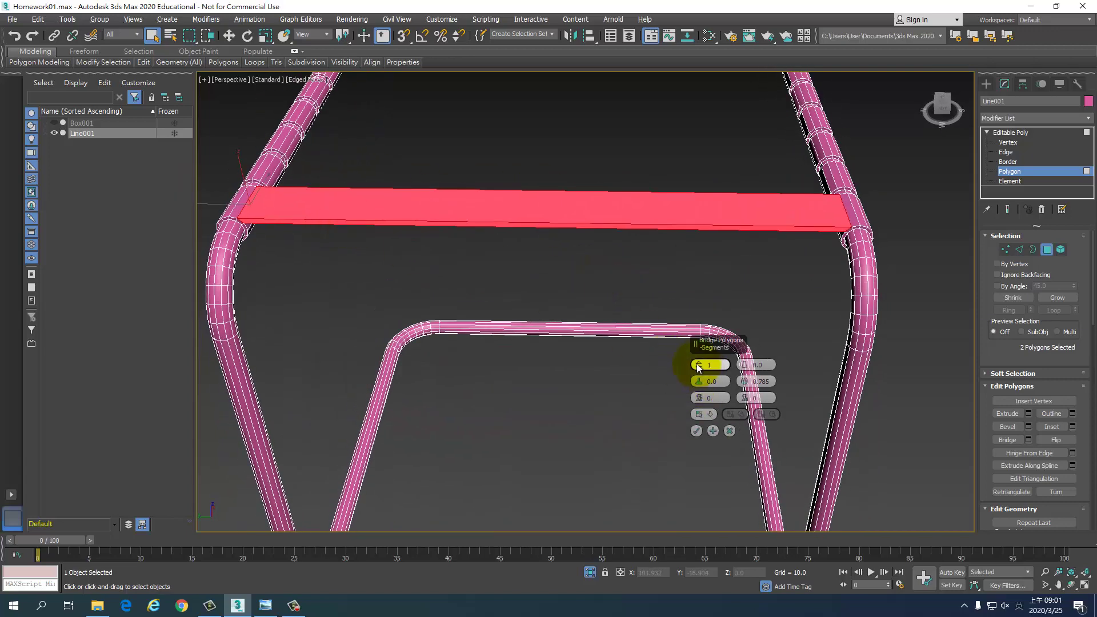
scroll(700, 365, "up", 1)
scroll(699, 366, "up", 1)
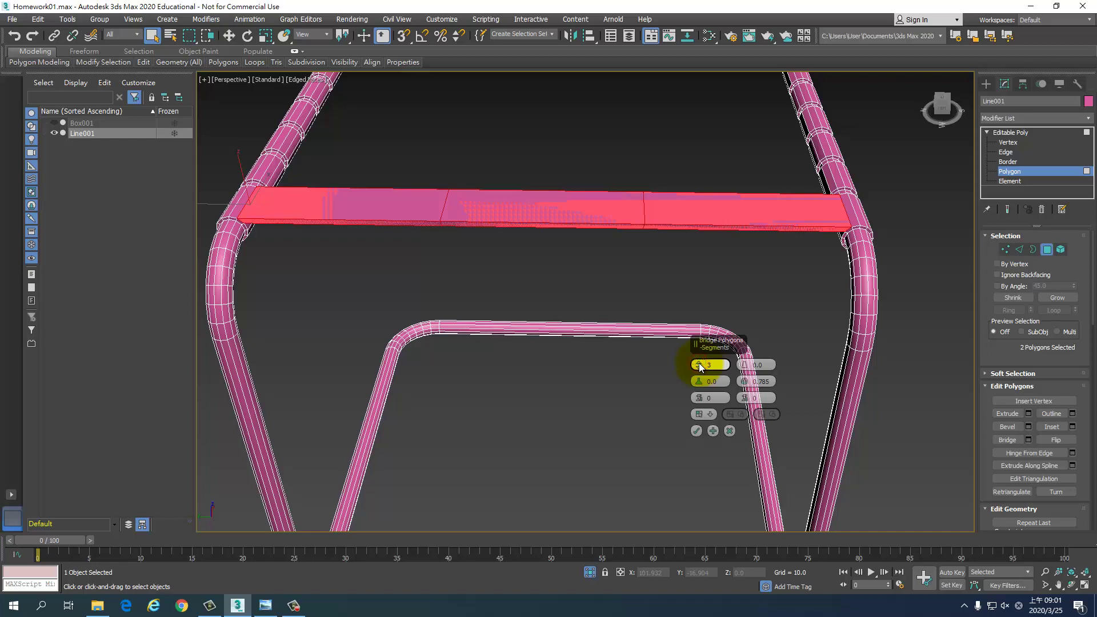
scroll(700, 366, "up", 1)
scroll(700, 367, "up", 1)
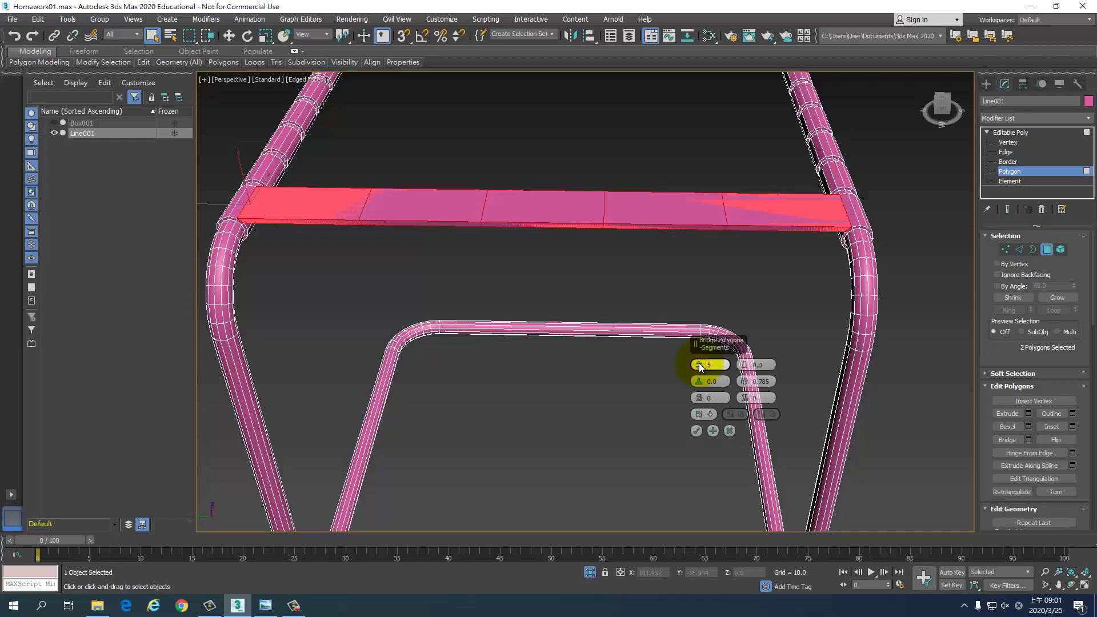
scroll(701, 365, "up", 1)
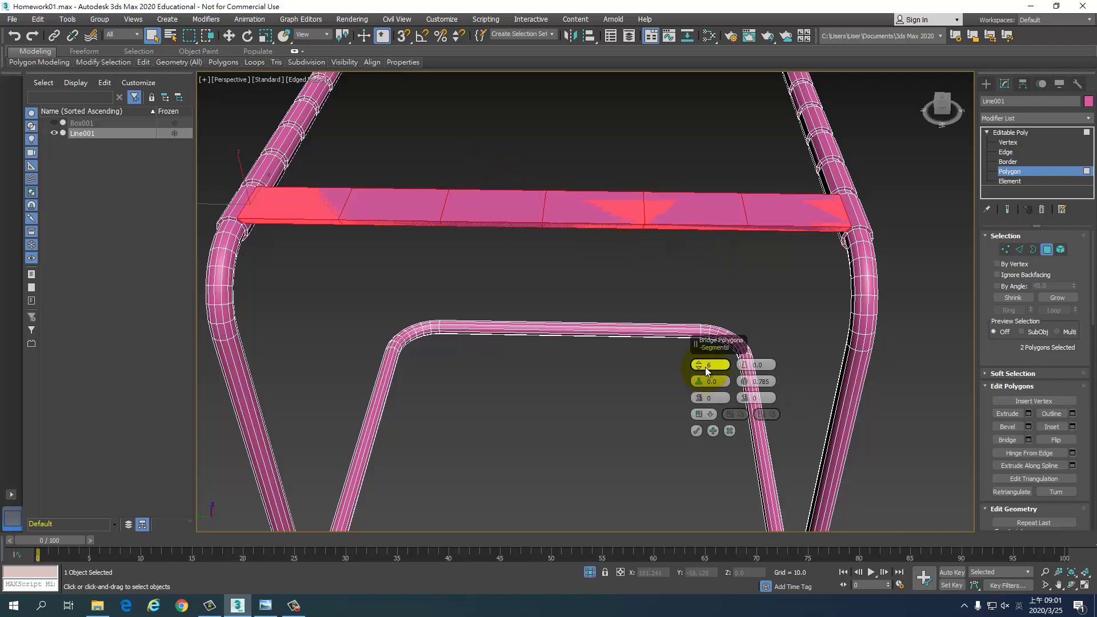
mouse_move(655, 307)
middle_mouse_down("alt")
mouse_move(655, 296)
mouse_move(673, 375)
middle_mouse_up("alt")
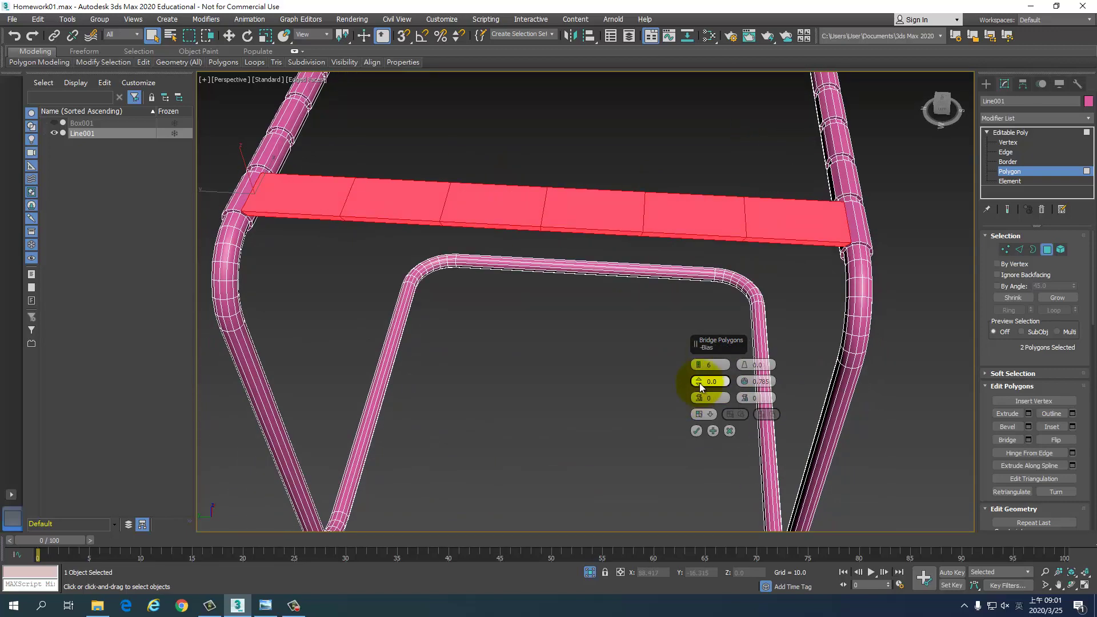
left_click(695, 431)
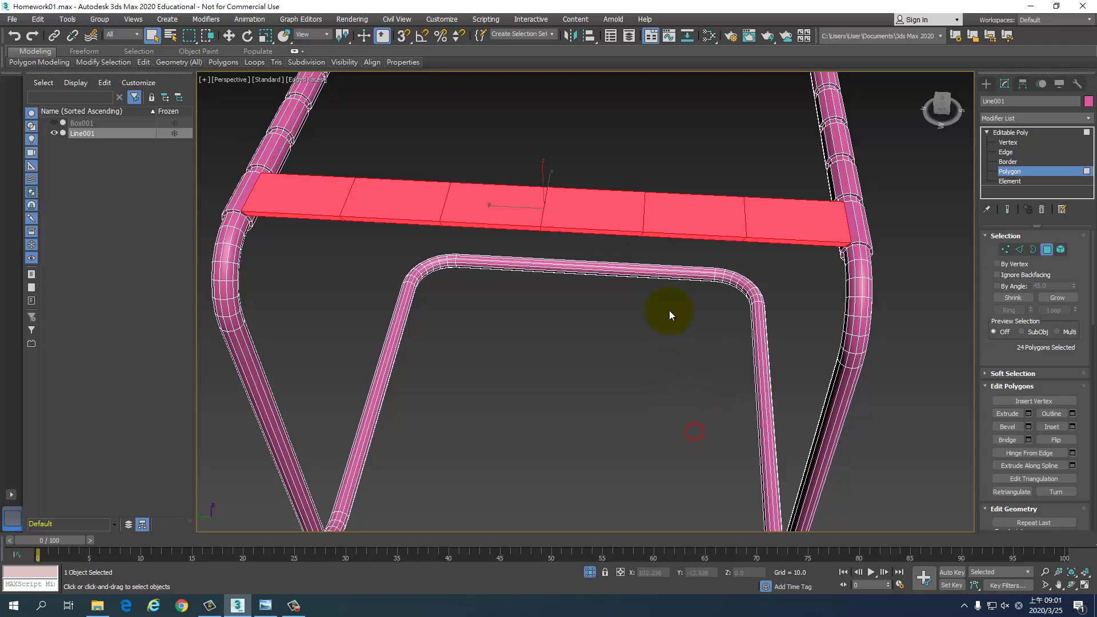
- Bridge two more face pairs between the tubes to add seat slats
left_click(280, 151)
left_click(835, 178, "ctrl")
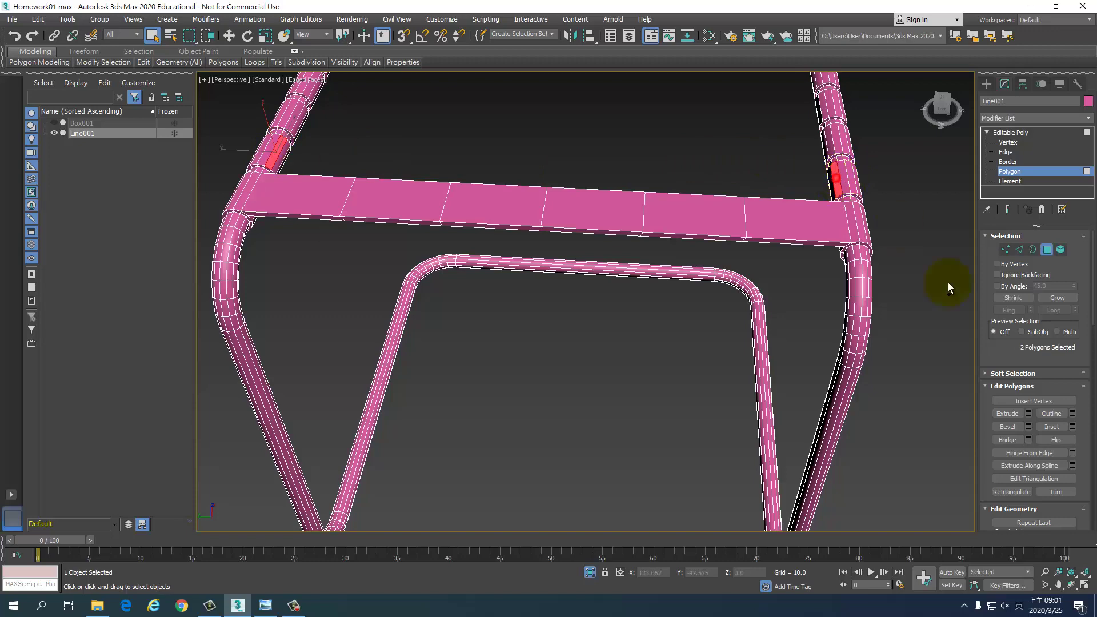
left_click(1007, 440)
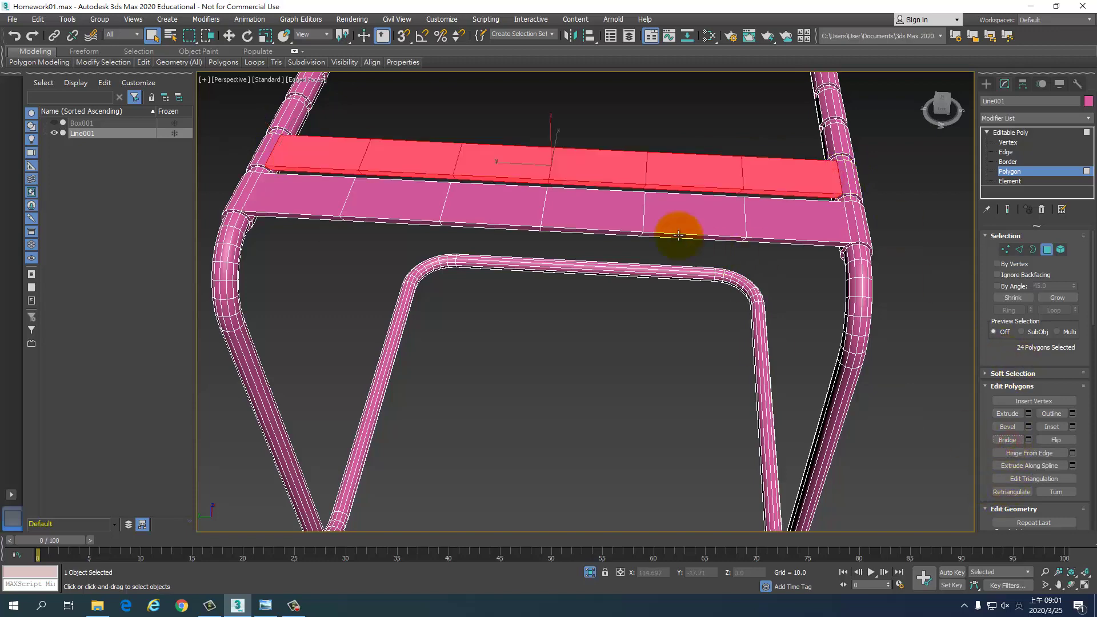
middle_click_drag(678, 234, 320, 224, "alt")
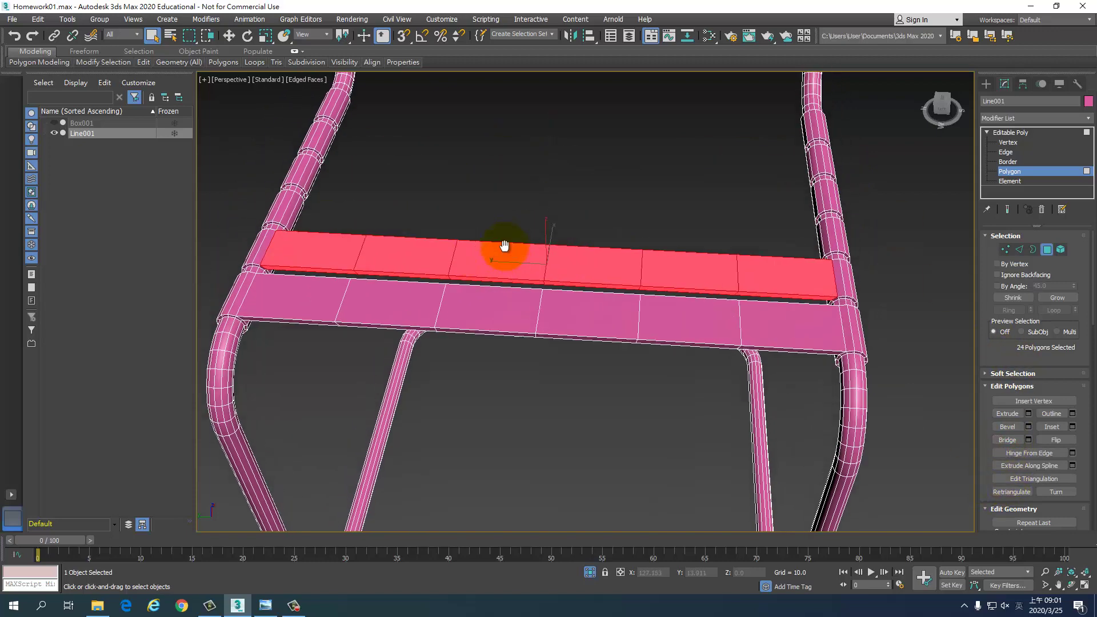
left_click(293, 211)
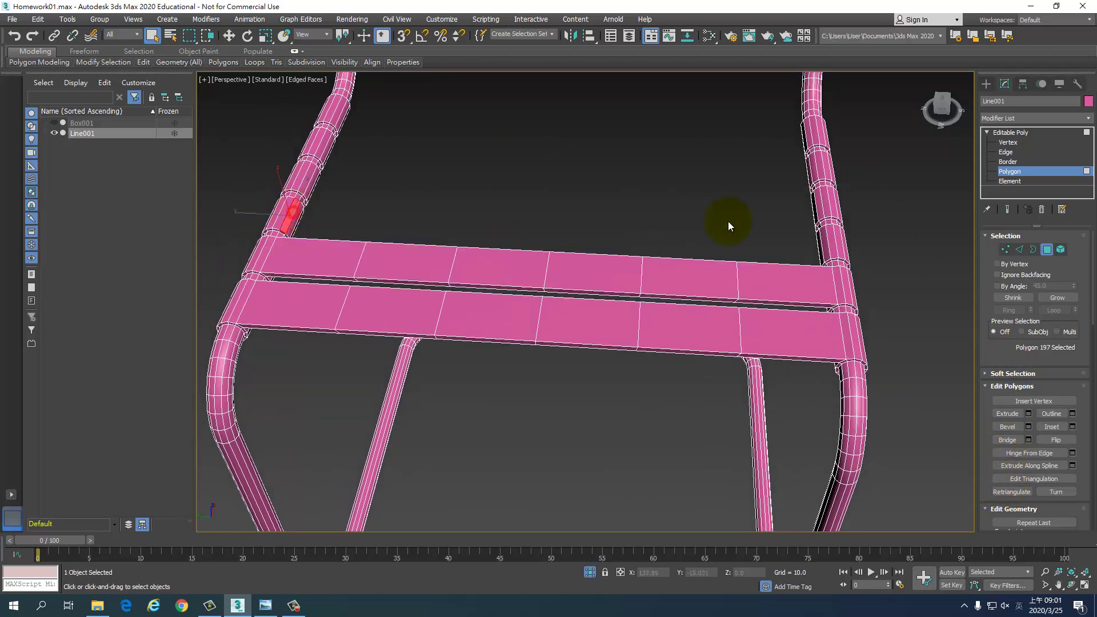
left_click(824, 238, "ctrl")
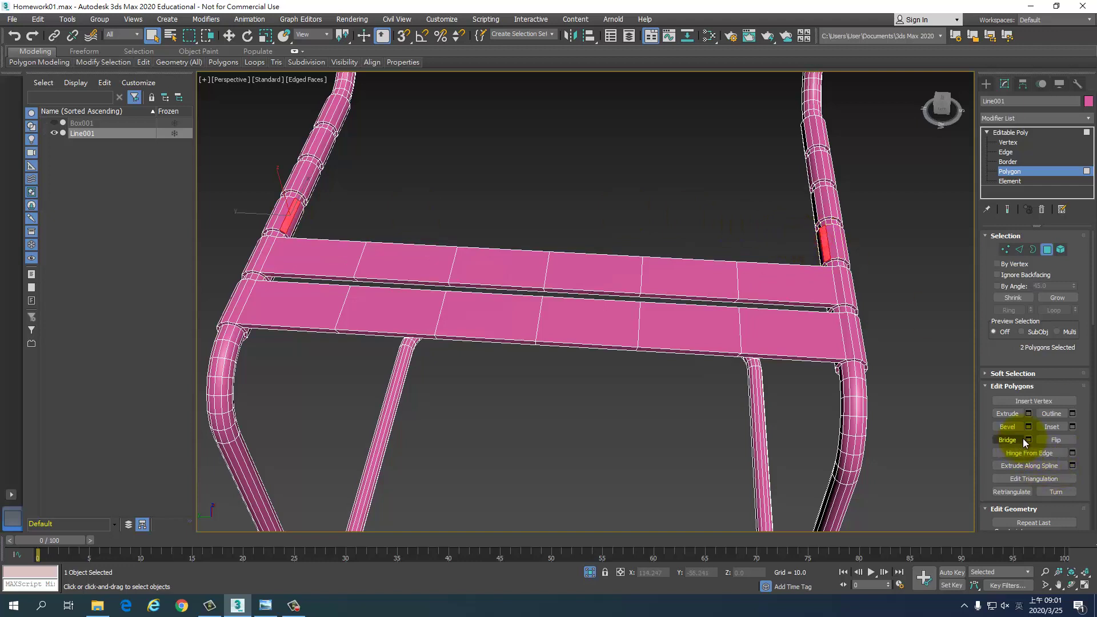
left_click(1001, 439)
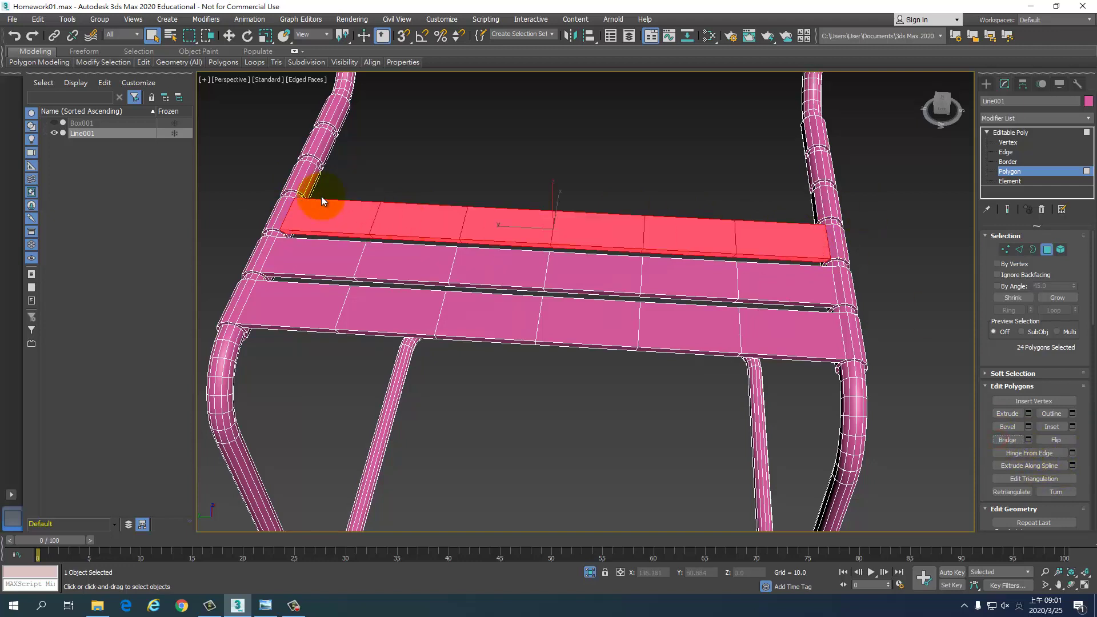
- Add a fourth seat slat and bridge another set of tube faces further back
left_click(310, 177)
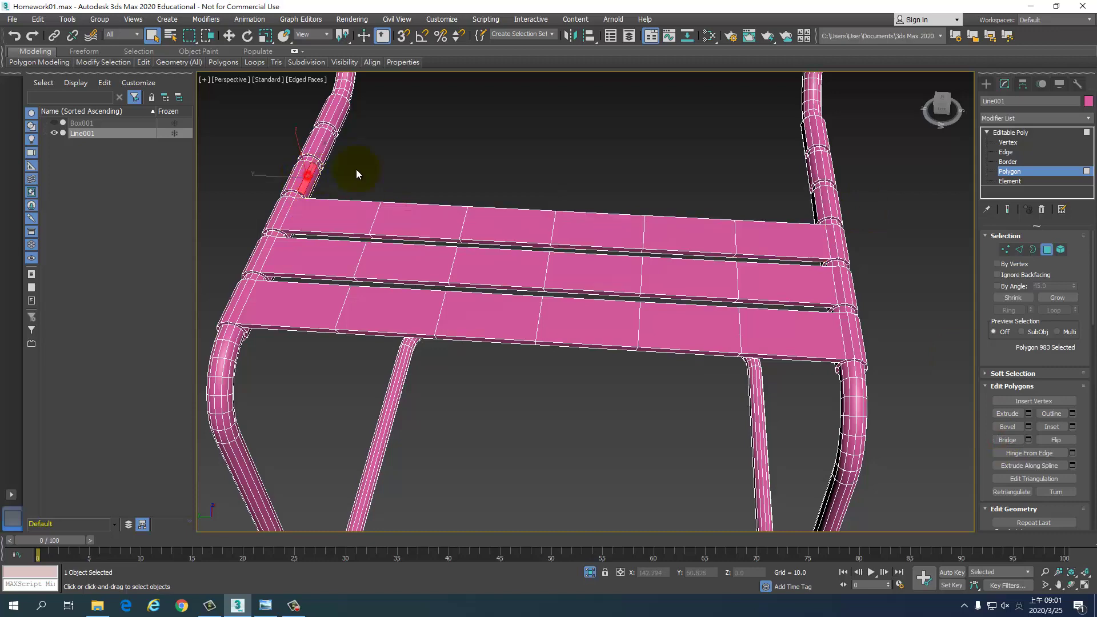
left_click(815, 198, "ctrl")
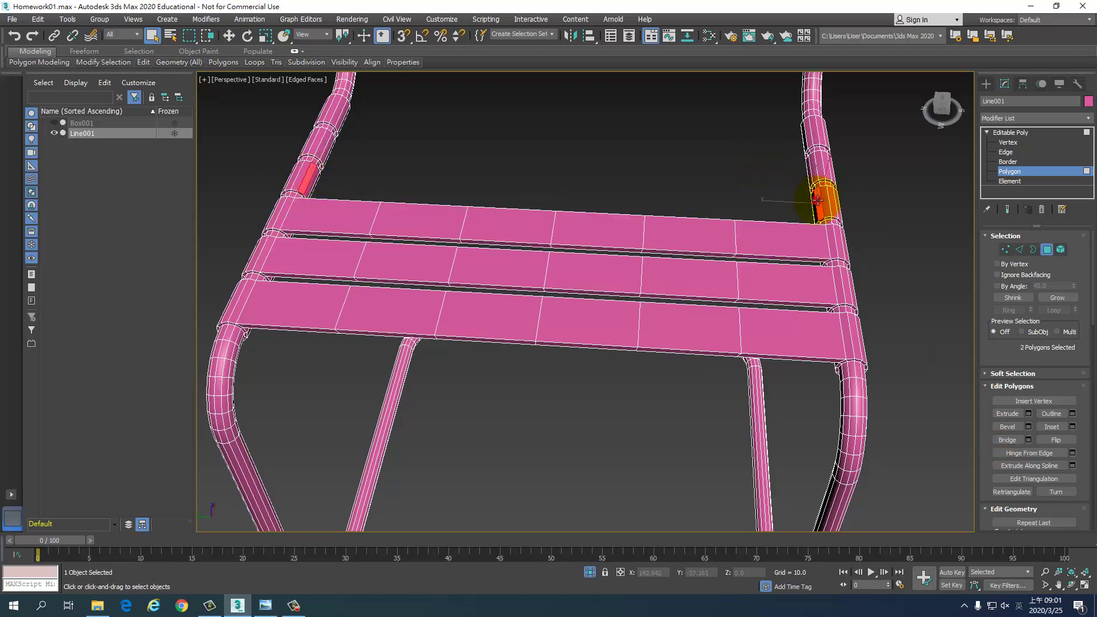
left_click(1012, 443)
middle_click_drag(625, 176, 494, 272, "alt")
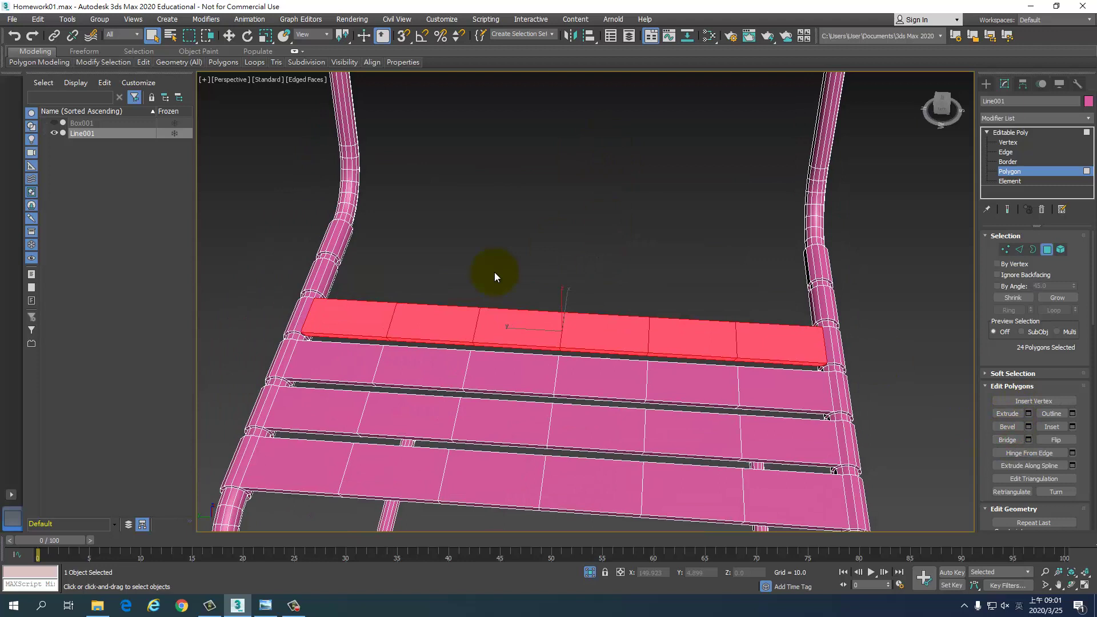
left_click(326, 279)
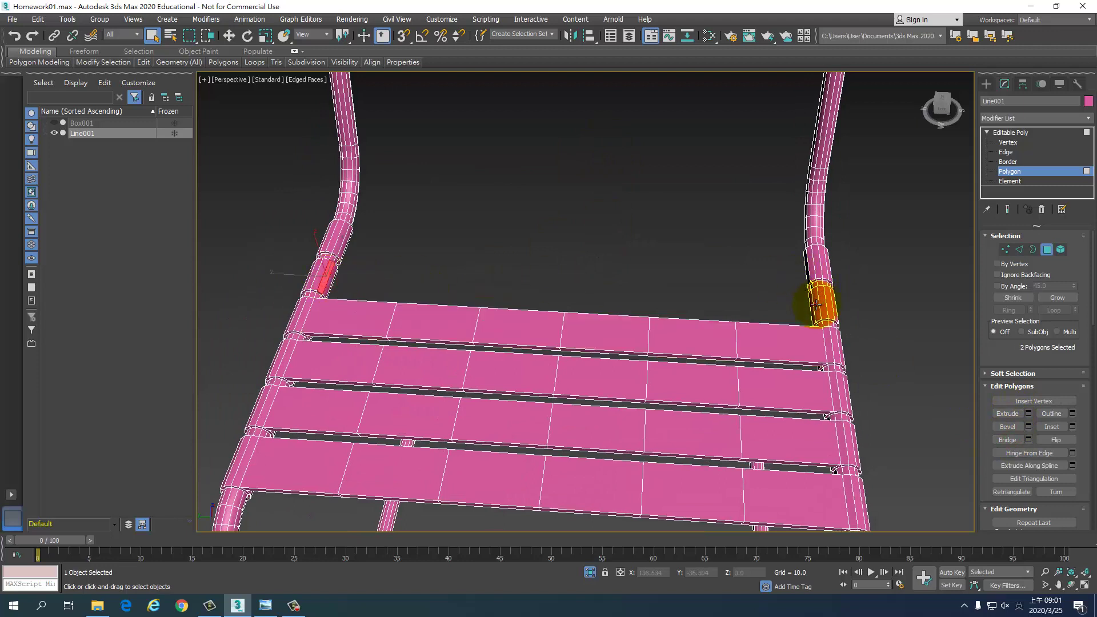
left_click(339, 234, "ctrl")
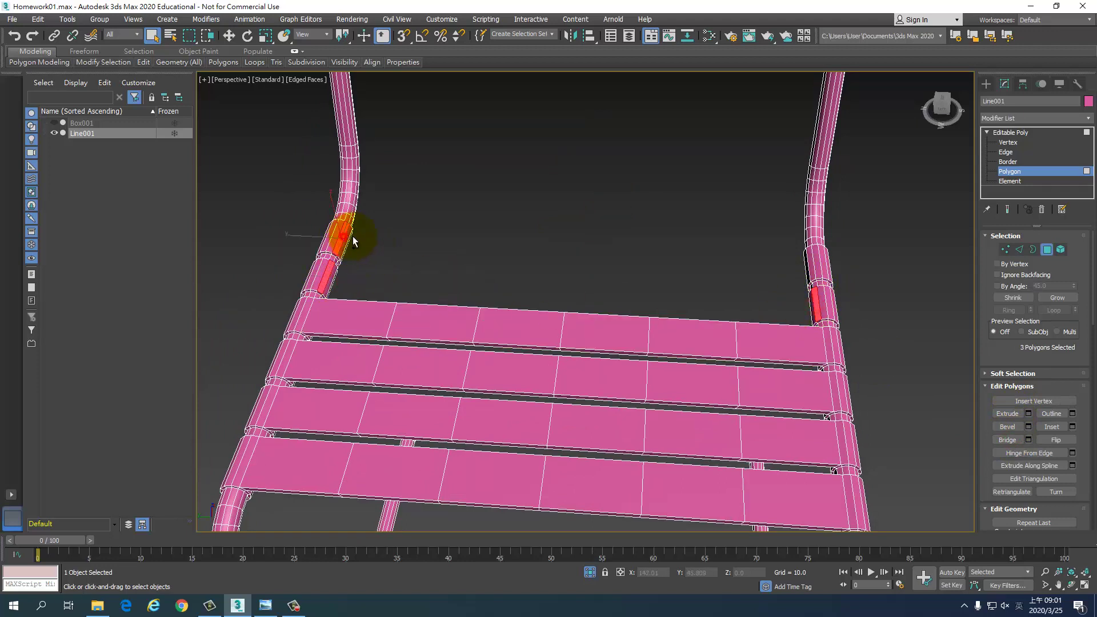
left_click(813, 265, "ctrl")
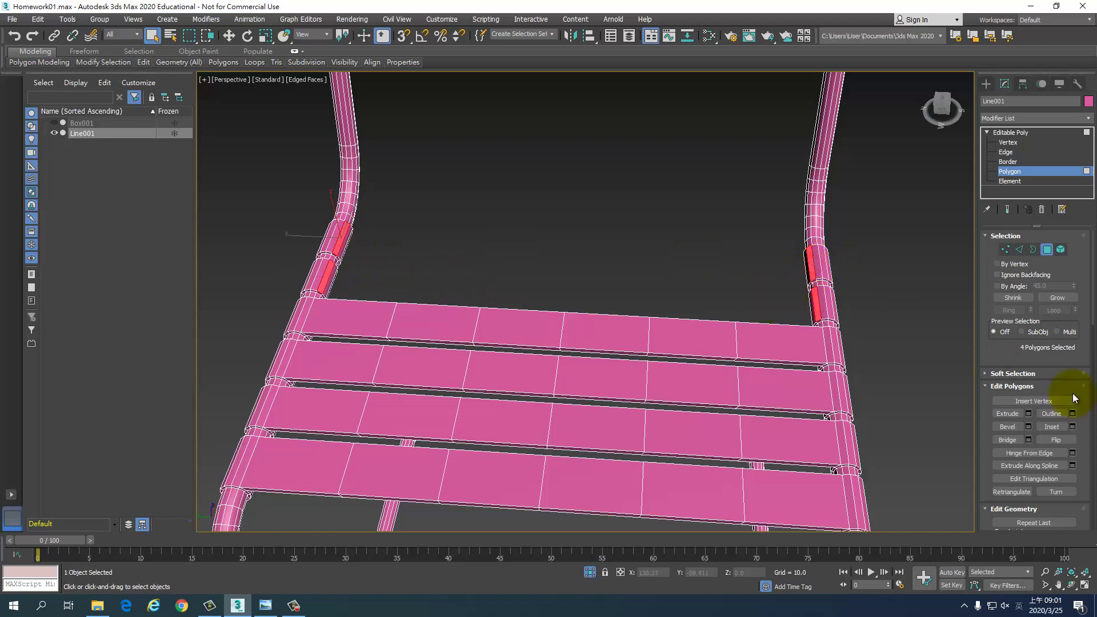
left_click(1007, 440)
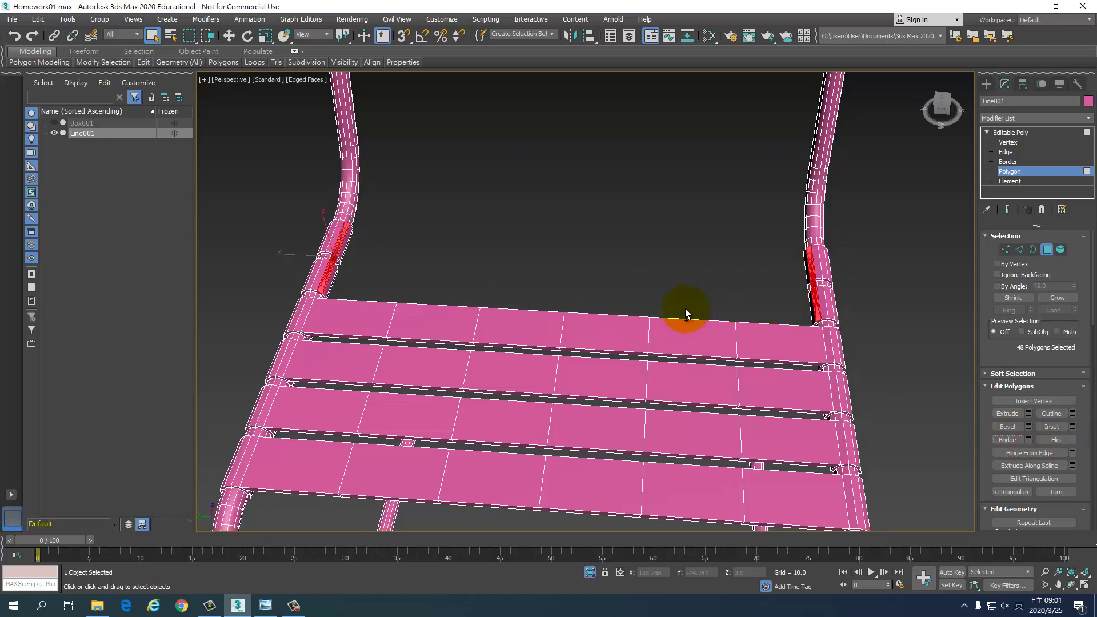
- Bridge the last two rear seat slats, then orbit out and clear the selection
left_click(586, 280)
left_click(331, 269)
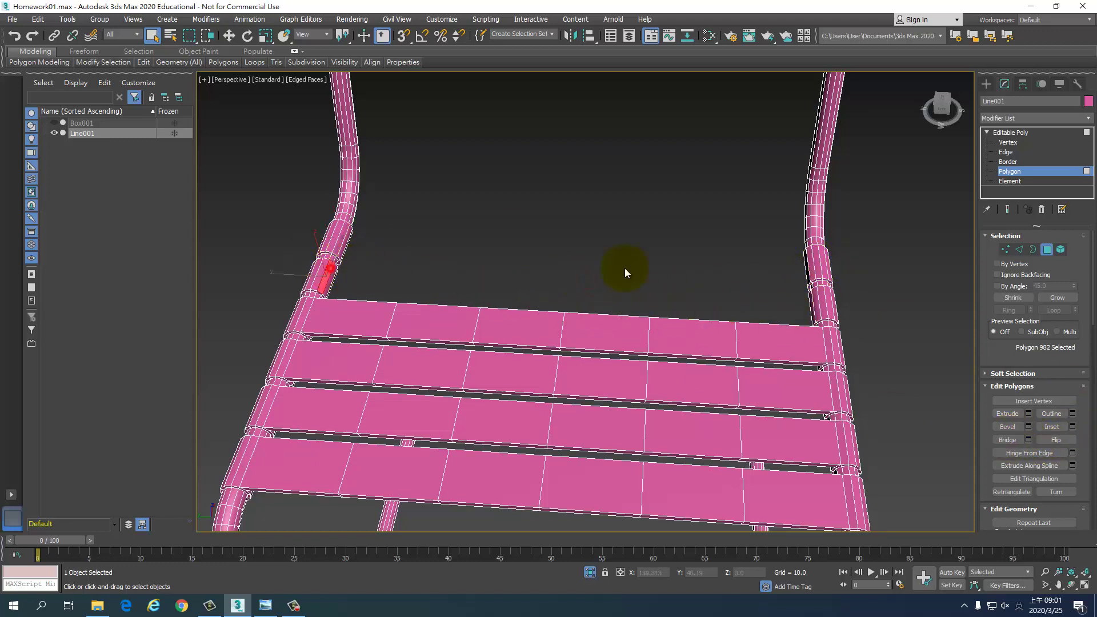
left_click(815, 302, "ctrl")
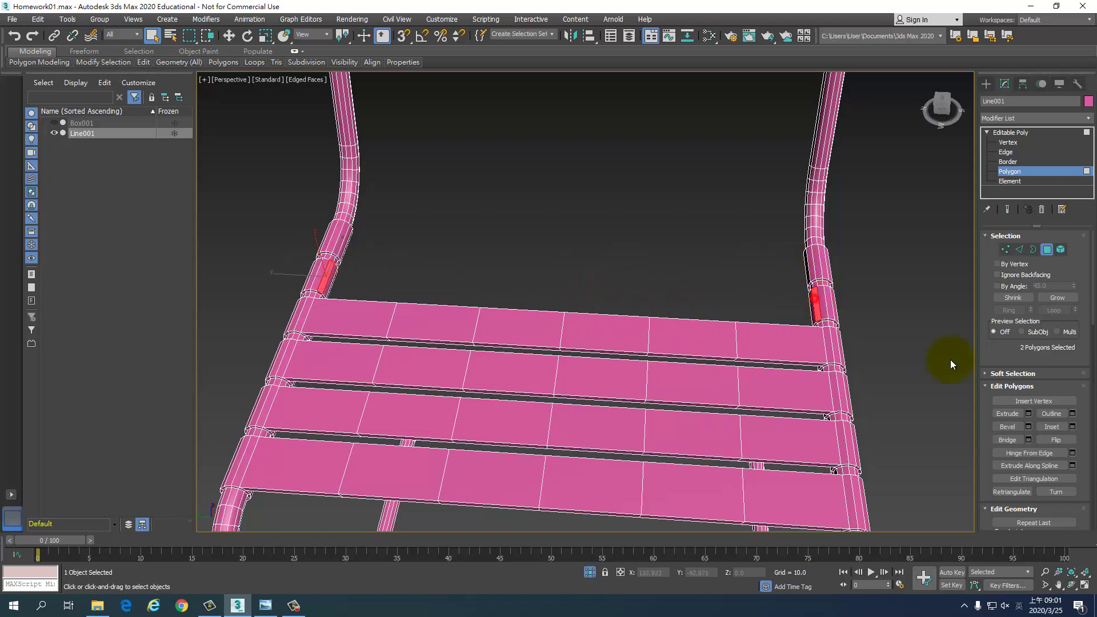
left_click(1011, 438)
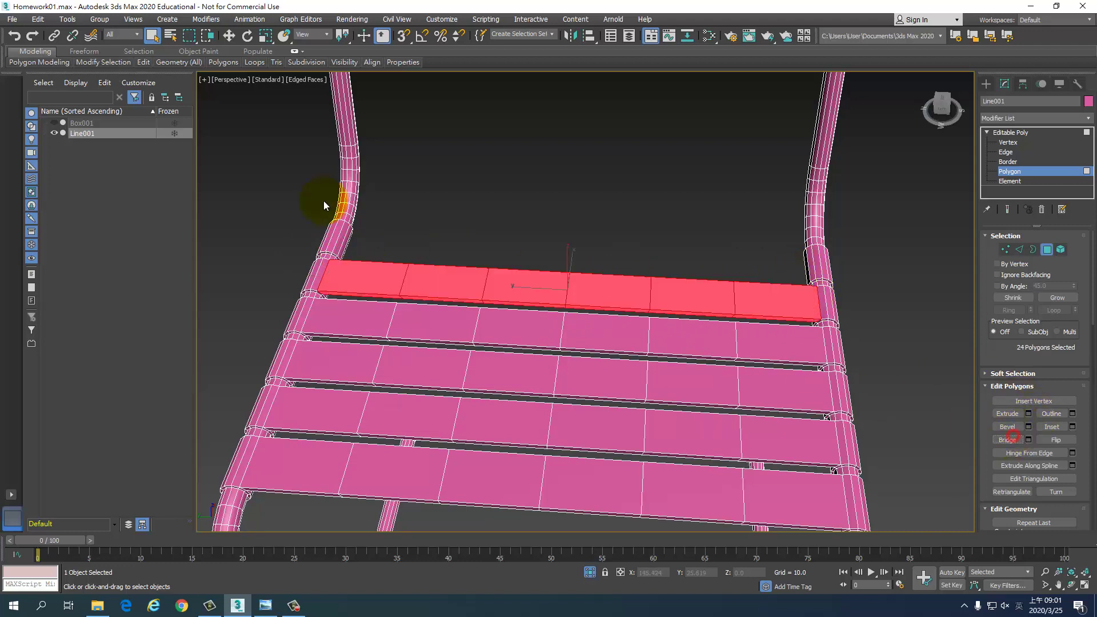
left_click(348, 230)
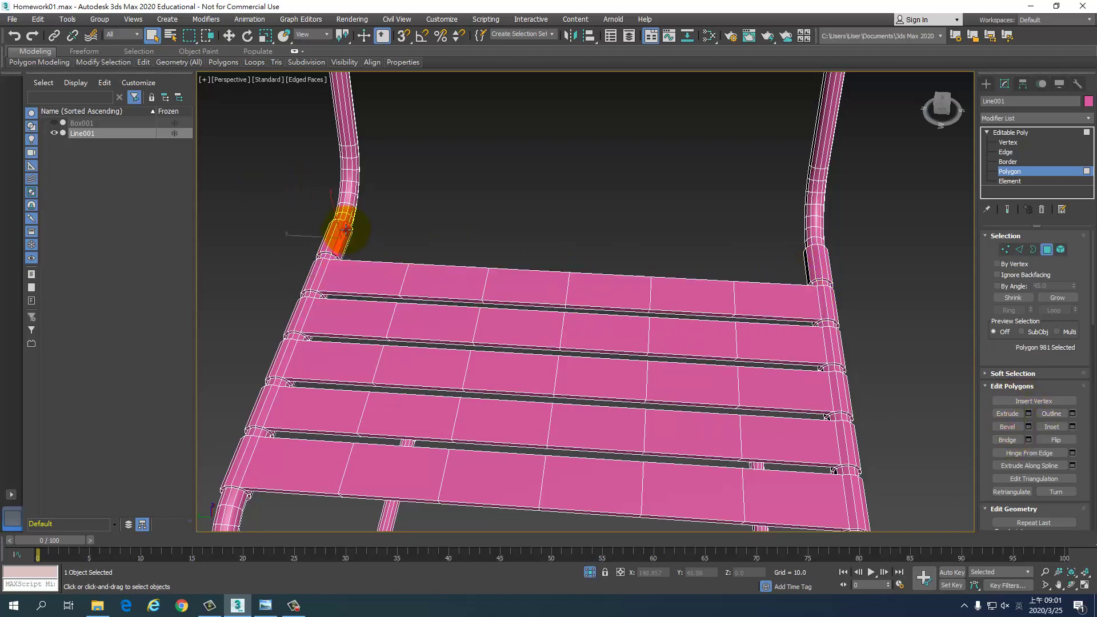
left_click(809, 258, "ctrl")
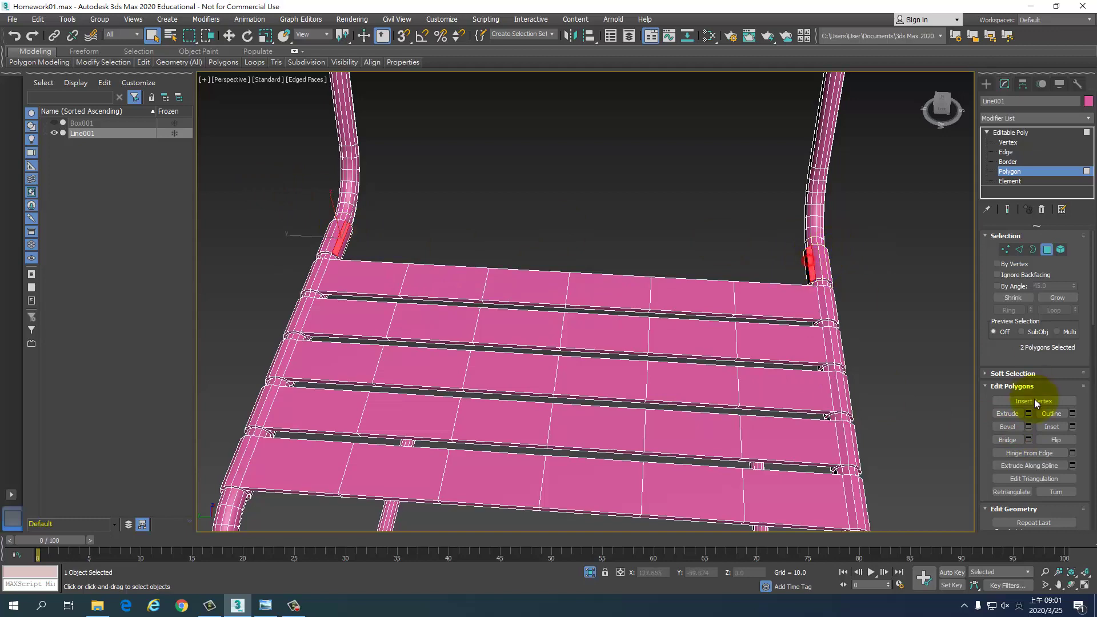
left_click(1005, 440)
scroll(643, 156, "down", 5)
mouse_move(685, 175)
middle_mouse_down("alt")
mouse_move(672, 152)
mouse_move(794, 186)
mouse_move(654, 200)
mouse_move(558, 190)
mouse_move(684, 204)
mouse_move(680, 187)
mouse_move(589, 290)
mouse_move(666, 278)
middle_mouse_up("alt")
left_click(794, 209)
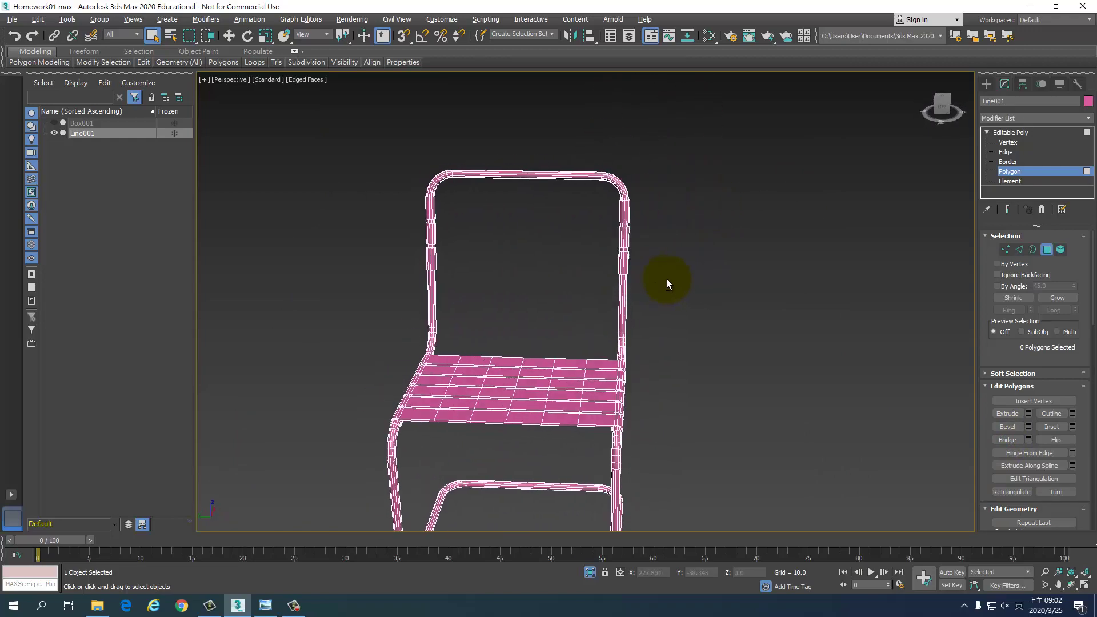
- Bridge the top two backrest slats between the left and right uprights
scroll(536, 269, "up", 5)
middle_click_drag(537, 268, 667, 303)
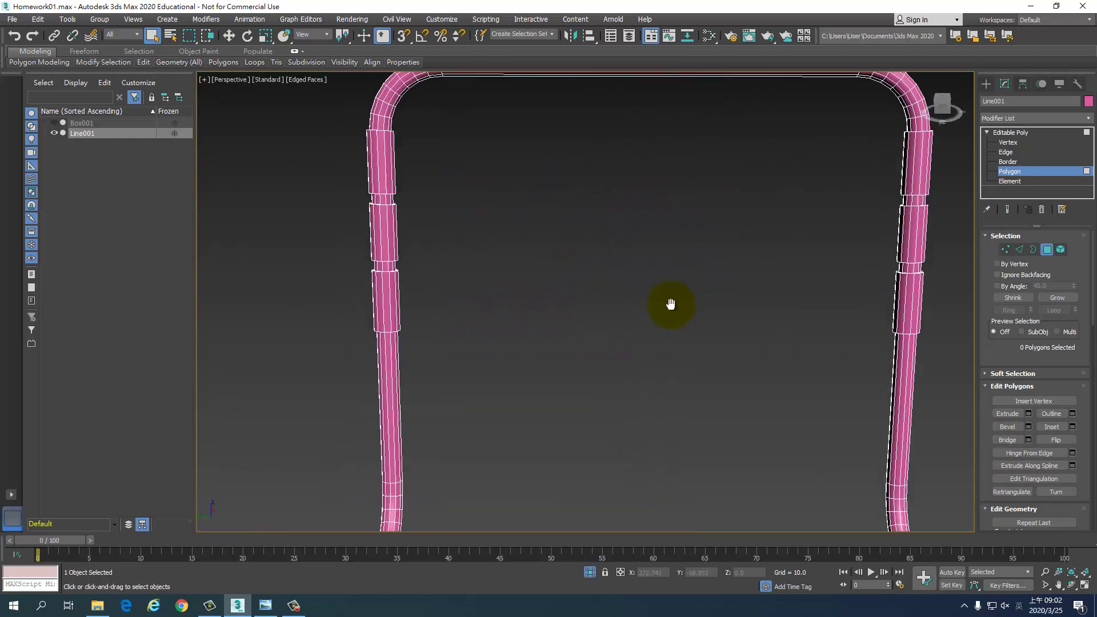
left_click(374, 147)
left_click(899, 150, "ctrl")
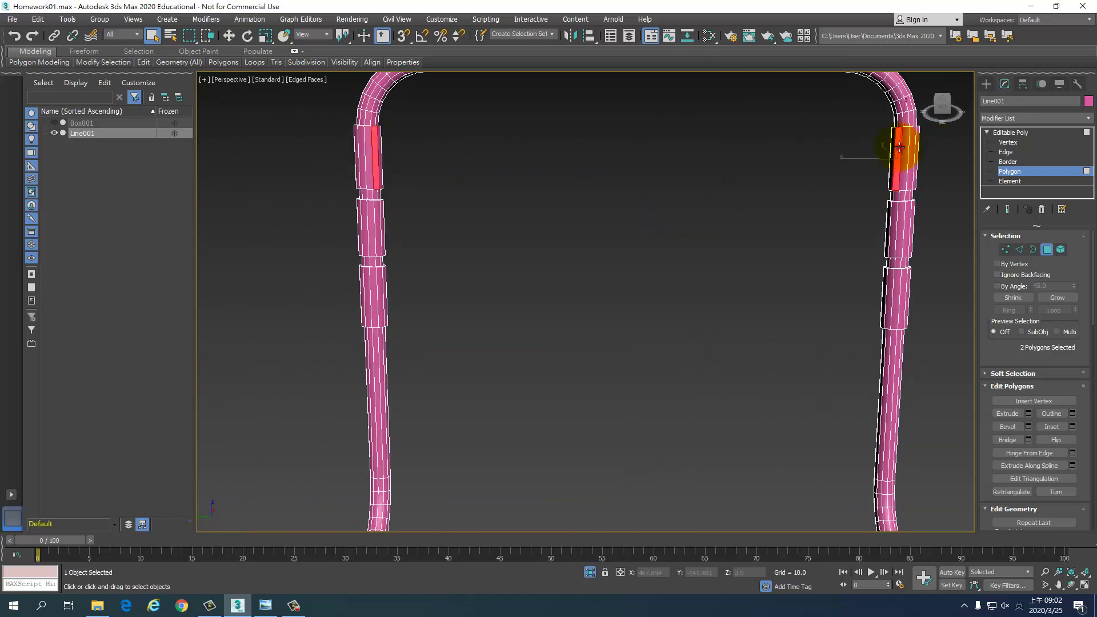
left_click(1007, 440)
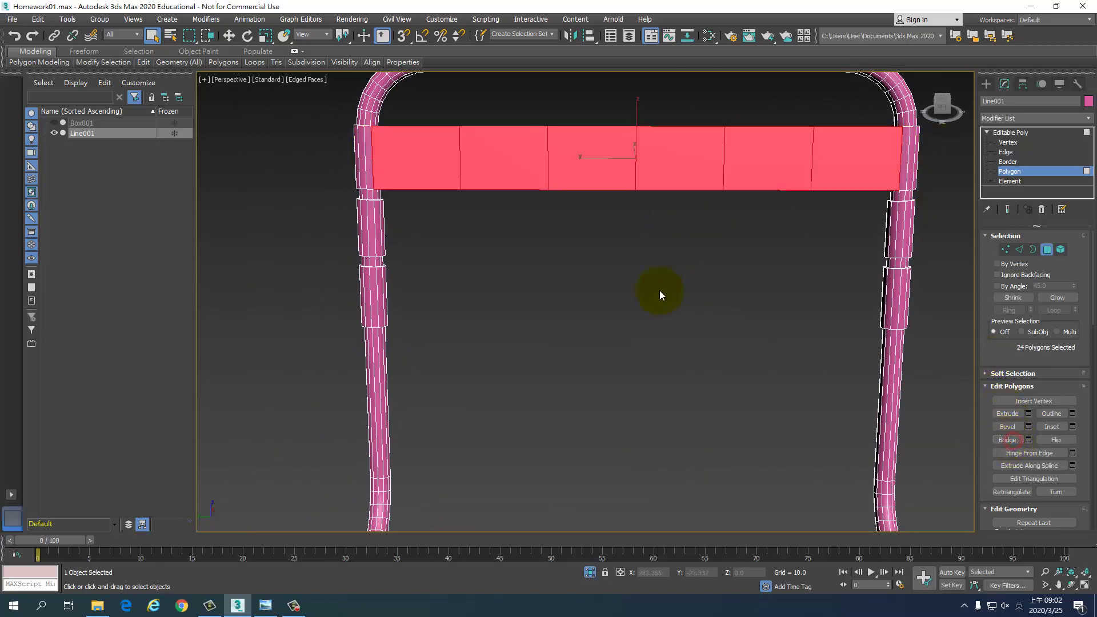
left_click(372, 231)
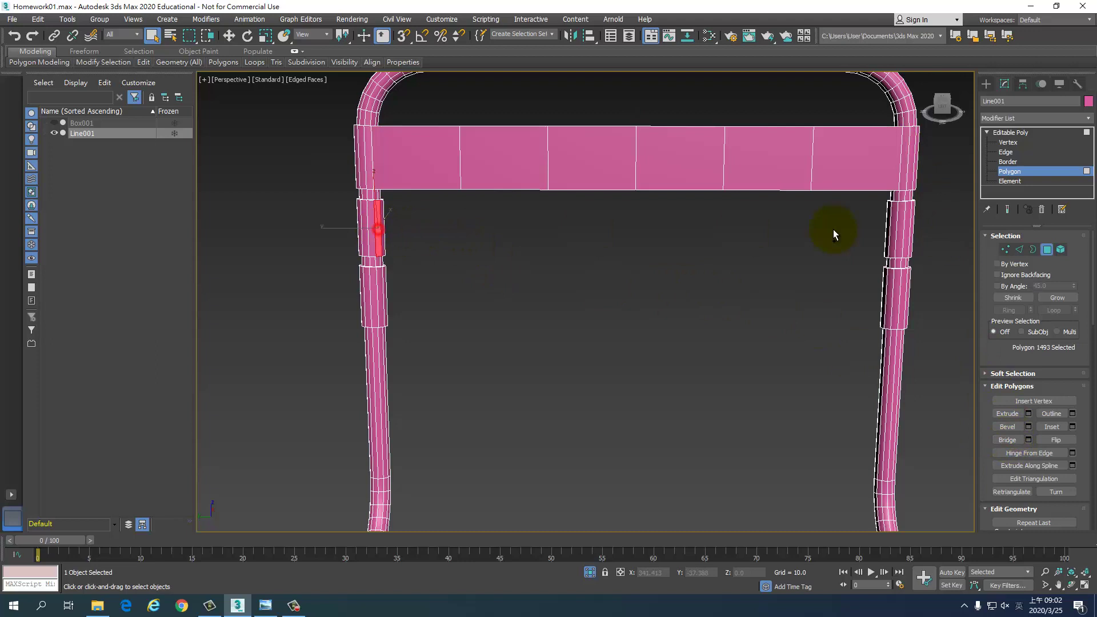
left_click(891, 229, "ctrl")
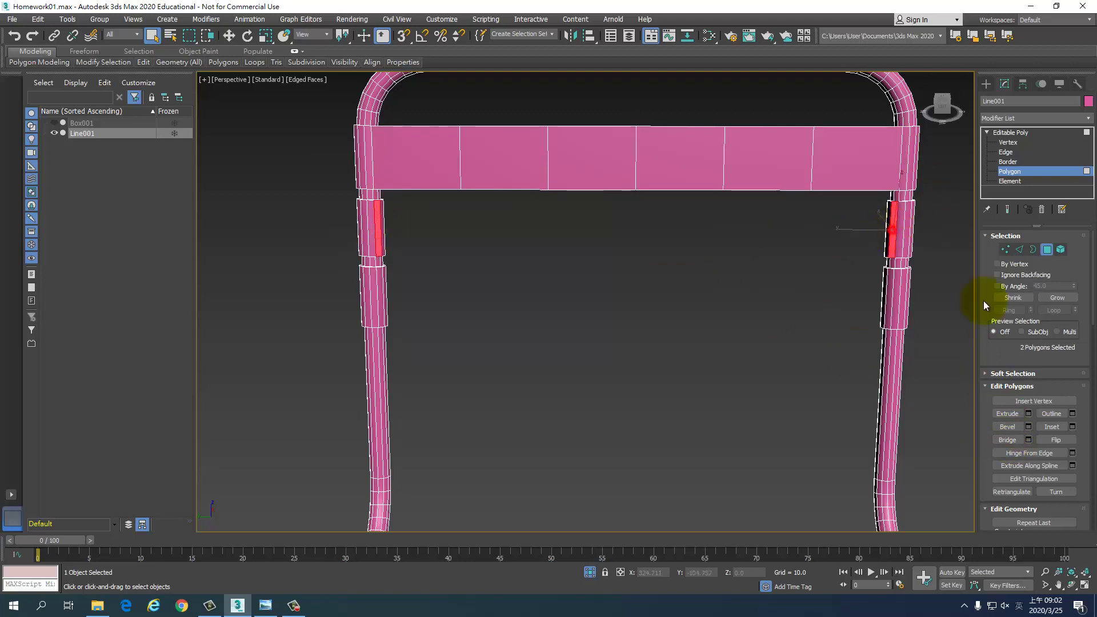
left_click(1008, 439)
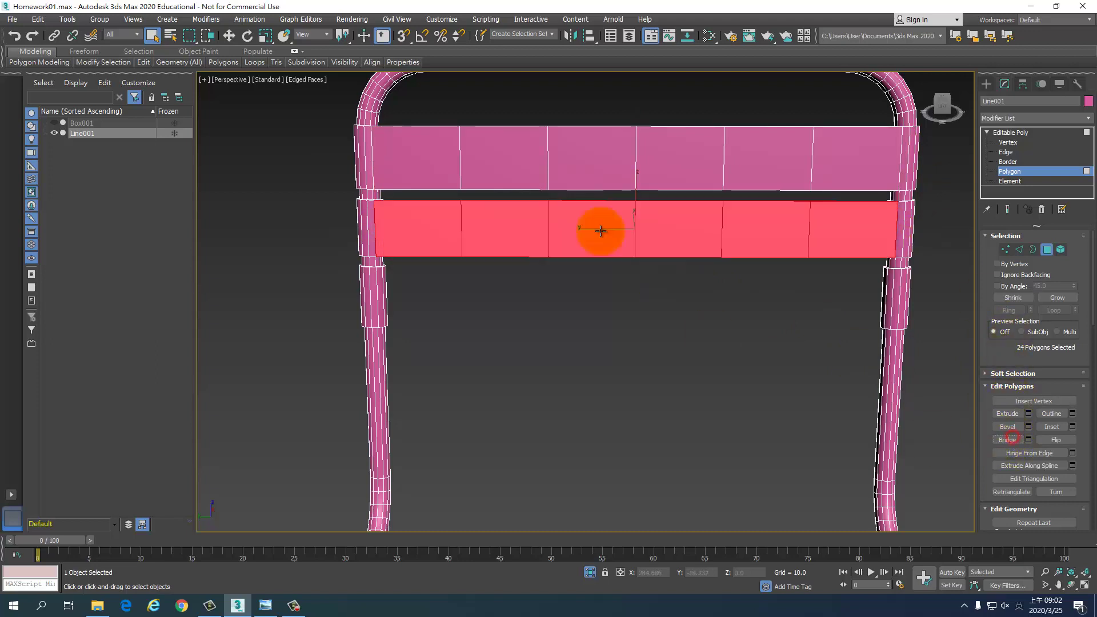
- Bridge a third, lower backrest slat, deselect, and zoom out to the whole chair
left_click(379, 296)
left_click(888, 296, "ctrl")
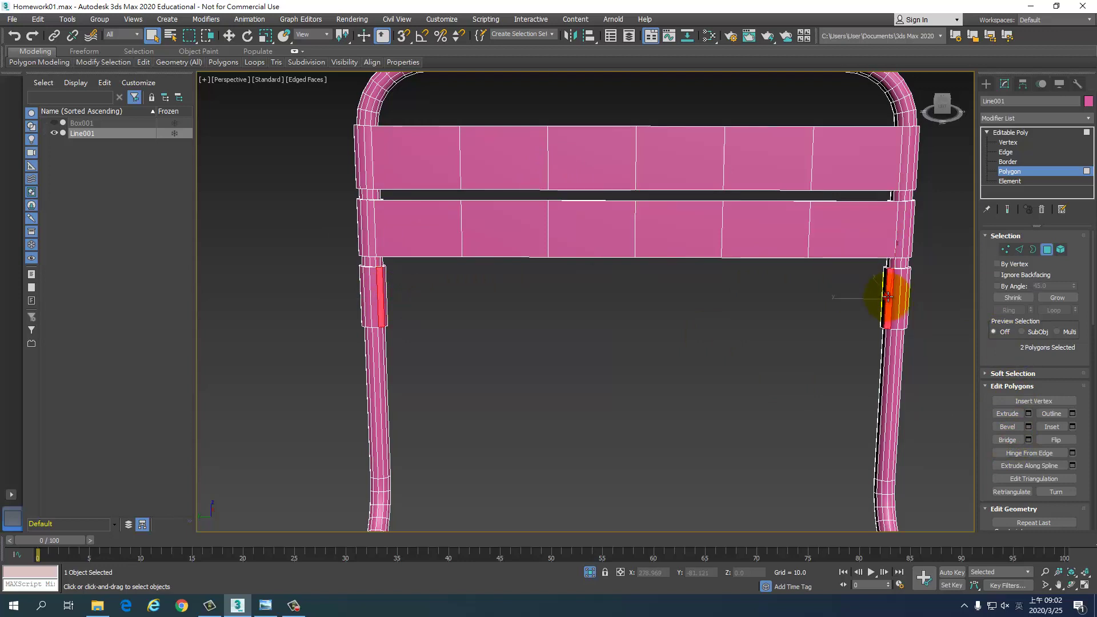
left_click(1016, 442)
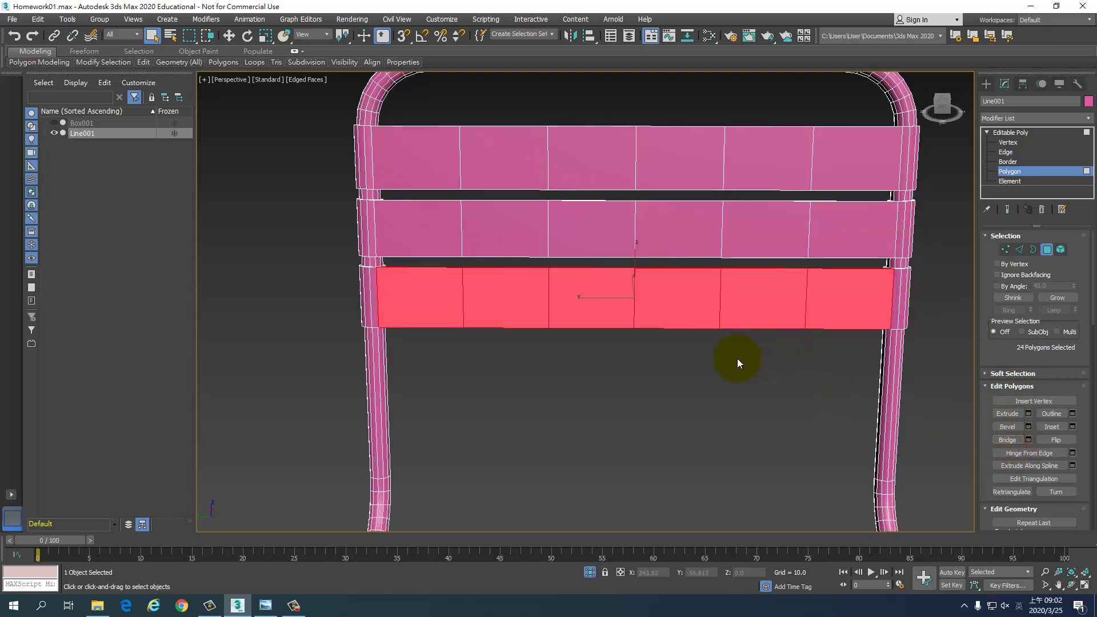
left_click(711, 380)
mouse_move(755, 385)
middle_mouse_down("alt")
mouse_move(731, 378)
mouse_move(735, 281)
mouse_move(588, 301)
mouse_move(539, 271)
mouse_move(605, 305)
mouse_move(742, 303)
mouse_move(737, 296)
mouse_move(774, 287)
mouse_move(763, 374)
mouse_move(781, 318)
mouse_move(762, 297)
mouse_move(769, 289)
middle_mouse_up("alt")
scroll(726, 374, "down", 5)
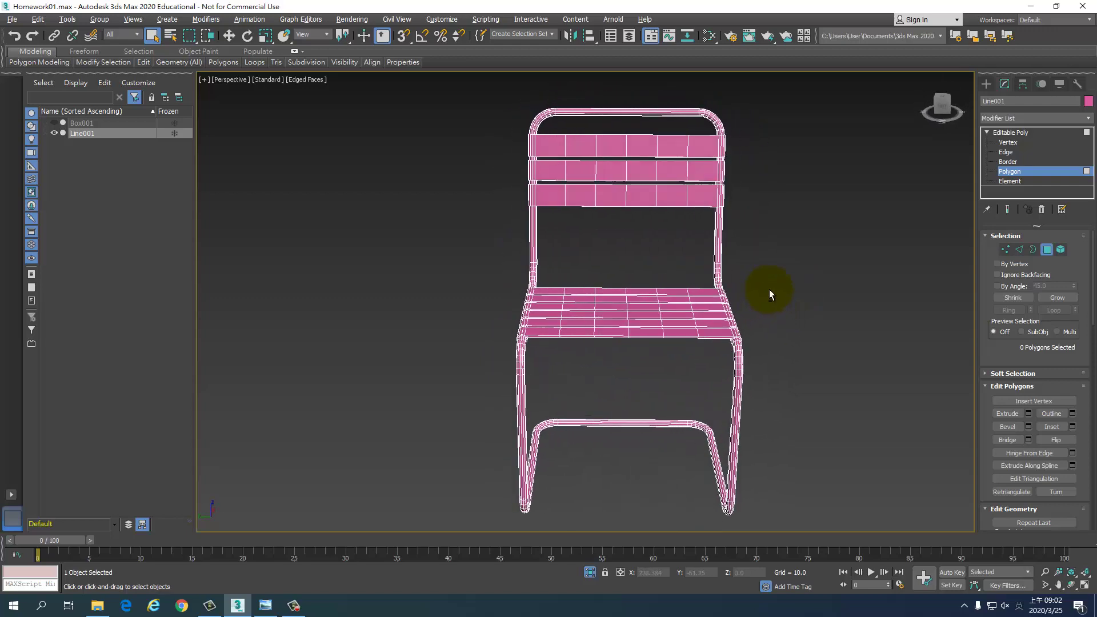
- At Vertex level, marquee-select the vertices along the seat's centre line
left_click(1008, 142)
left_click_drag(626, 270, 636, 356)
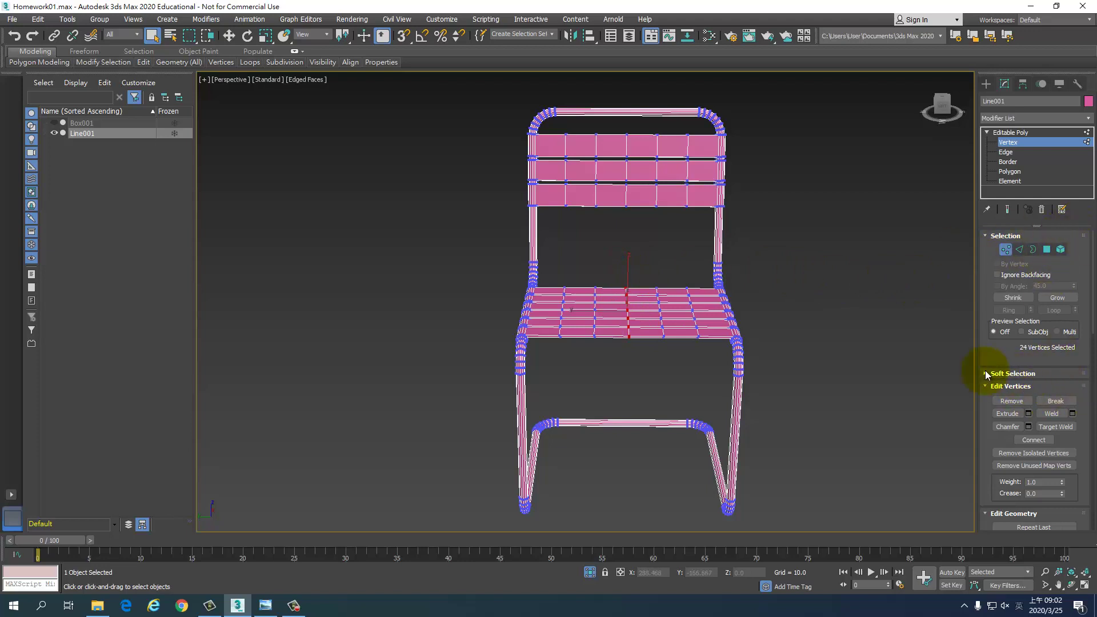
left_click_drag(984, 374, 994, 306)
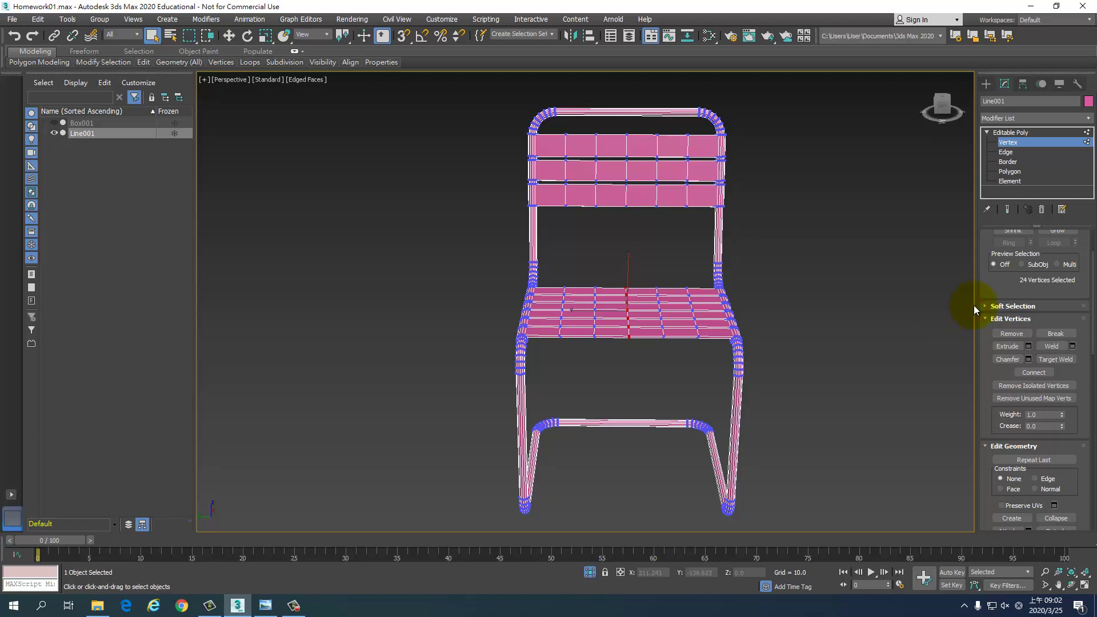
- Widen the Command Panel, hide the Scene Explorer, and expand Soft Selection
left_click_drag(974, 306, 865, 309)
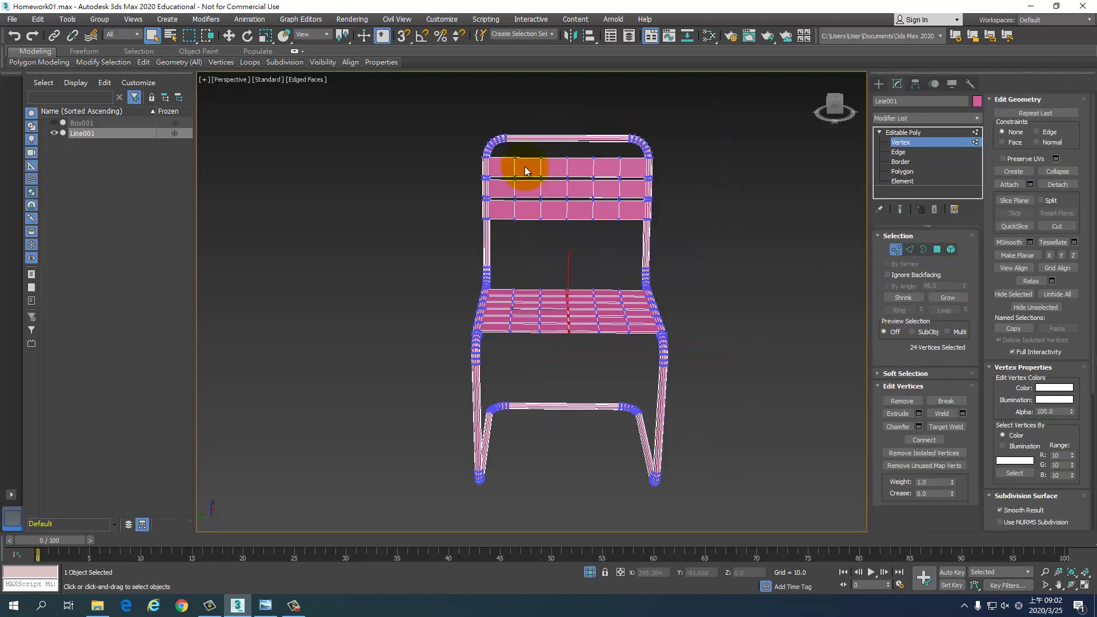
right_click(100, 71)
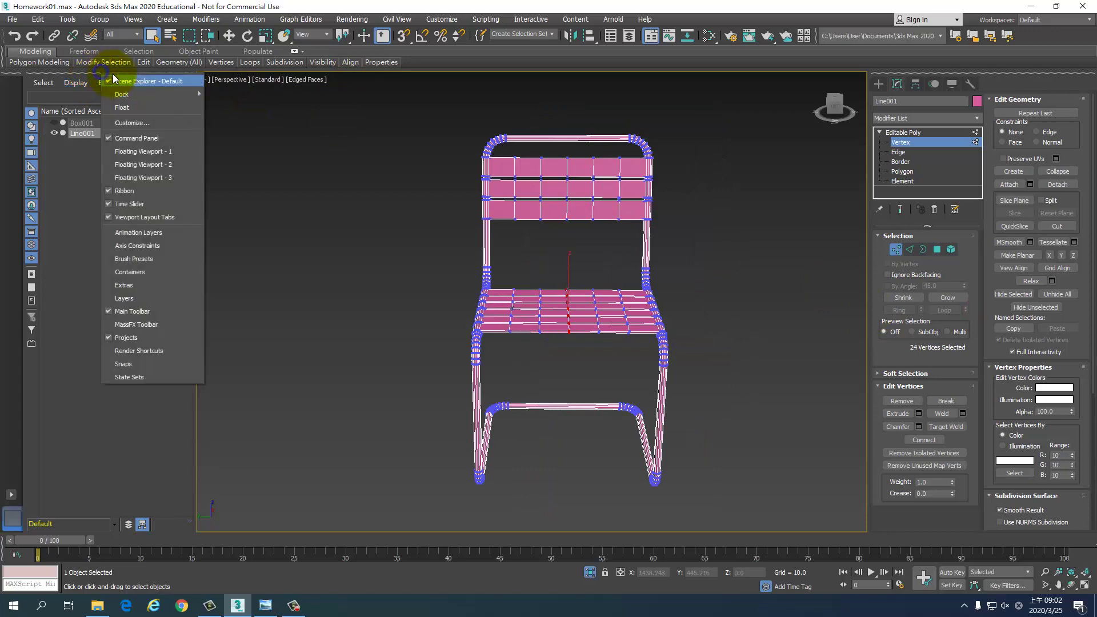
left_click(134, 81)
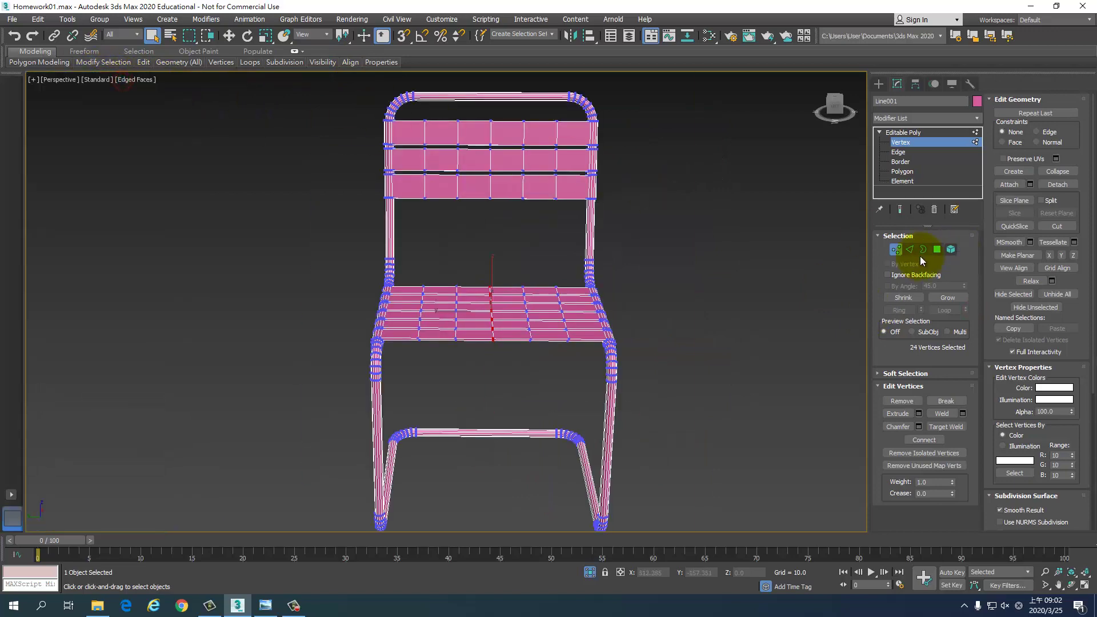
middle_click_drag(658, 287, 641, 299, "alt")
scroll(568, 308, "up", 3)
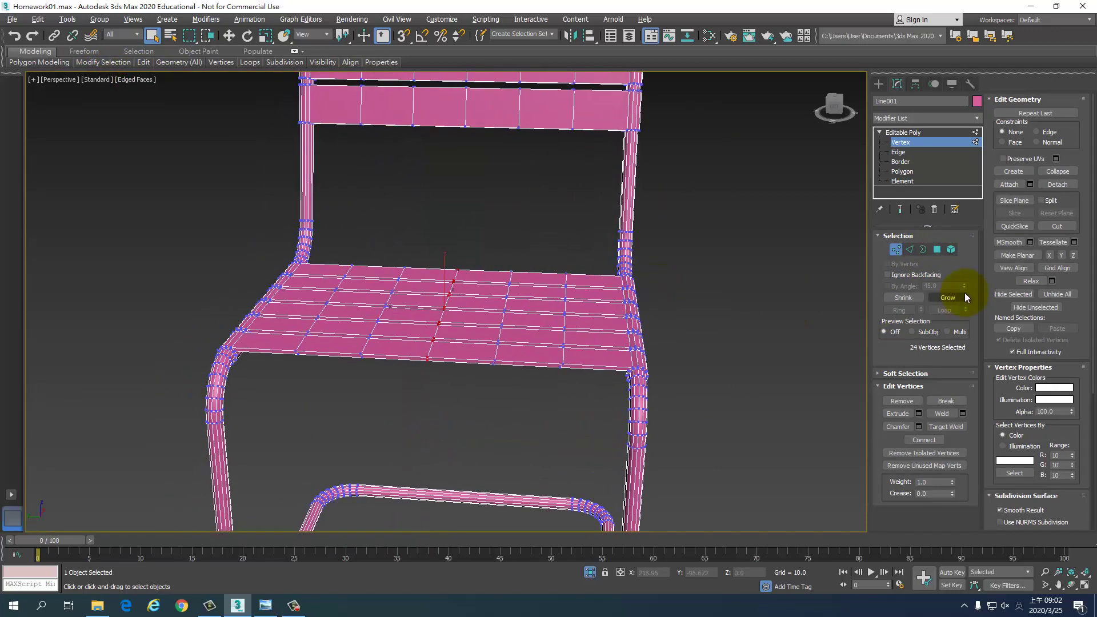
left_click(880, 372)
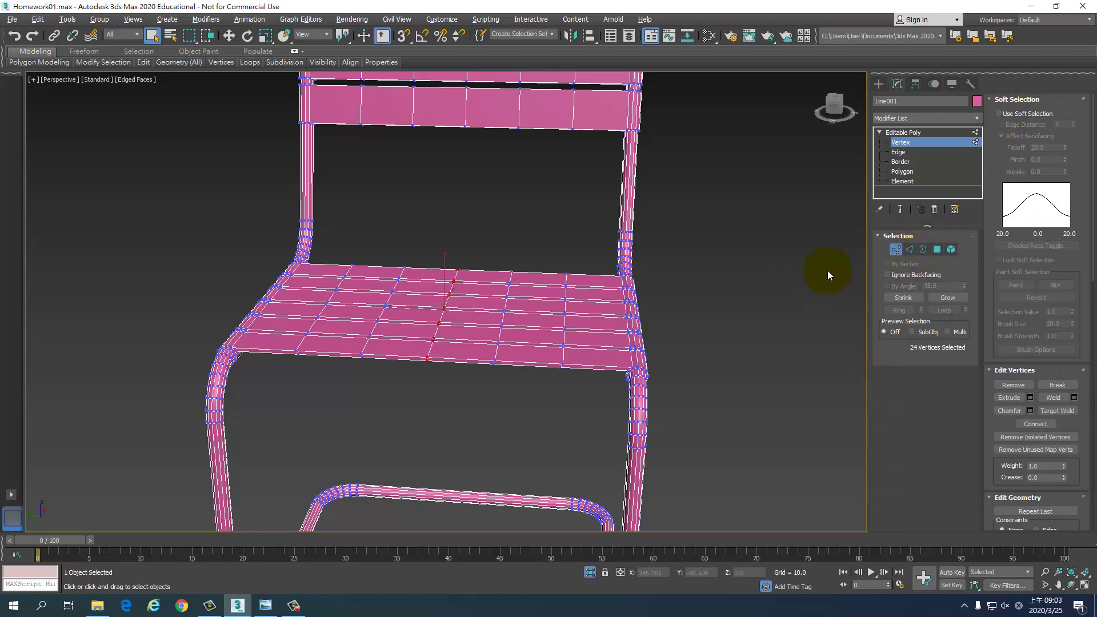
- Enable Use Soft Selection, test-raise the seat vertices and undo, then park the toolbar aside
left_click(999, 114)
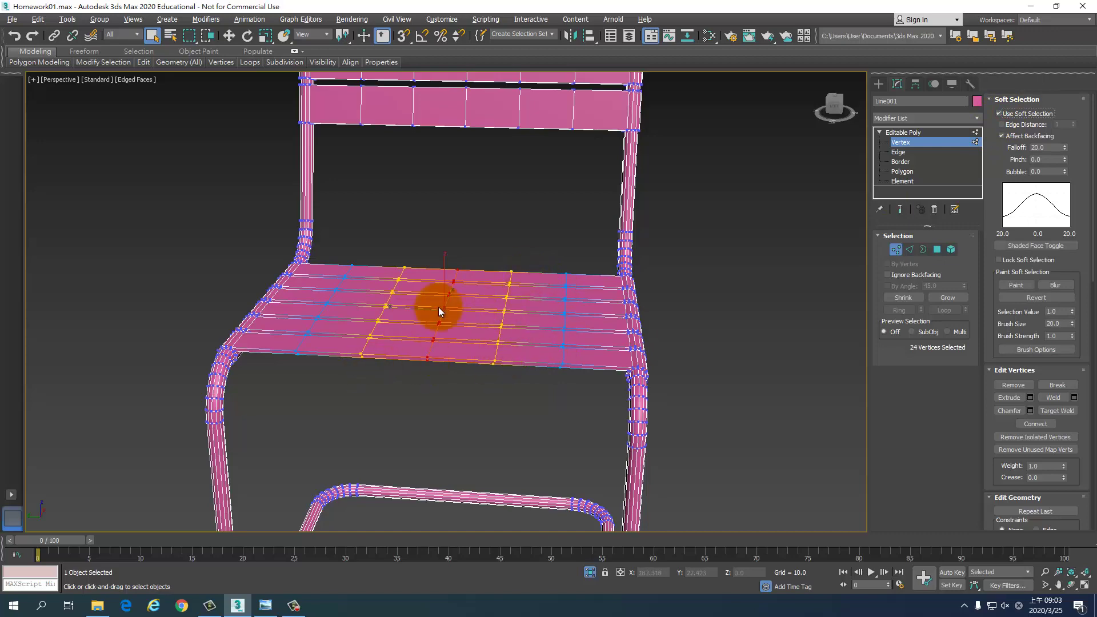
mouse_move(536, 296)
middle_mouse_down("alt")
mouse_move(509, 382)
mouse_move(487, 337)
mouse_move(469, 366)
middle_mouse_up("alt")
key("w")
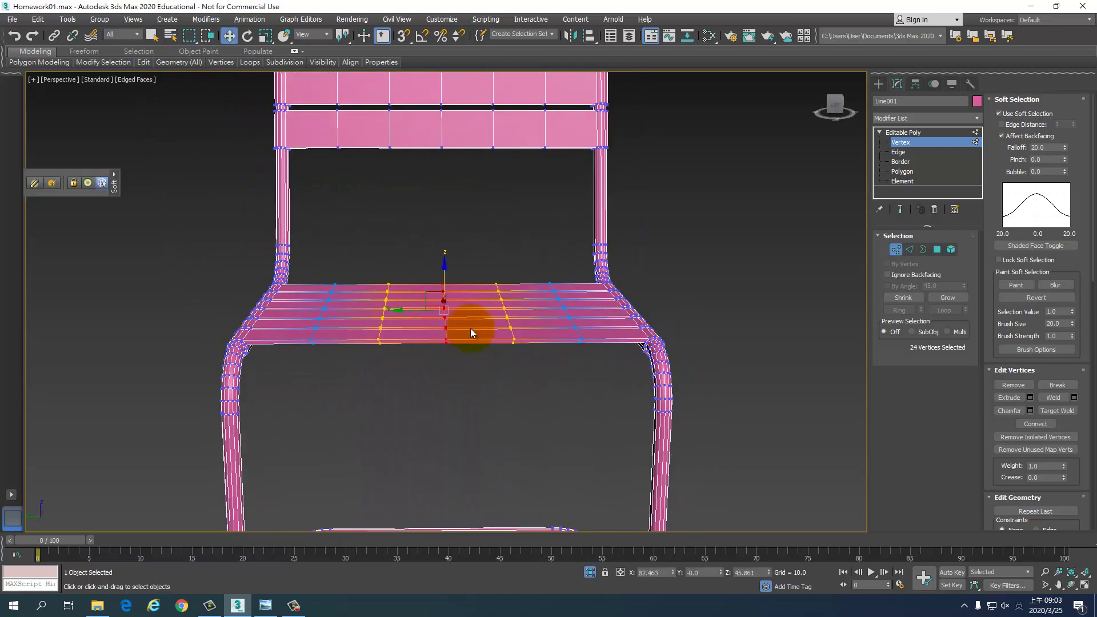
mouse_move(444, 261)
left_mouse_down()
mouse_move(443, 252)
mouse_move(443, 293)
mouse_move(445, 254)
left_mouse_up()
key("ctrl+z")
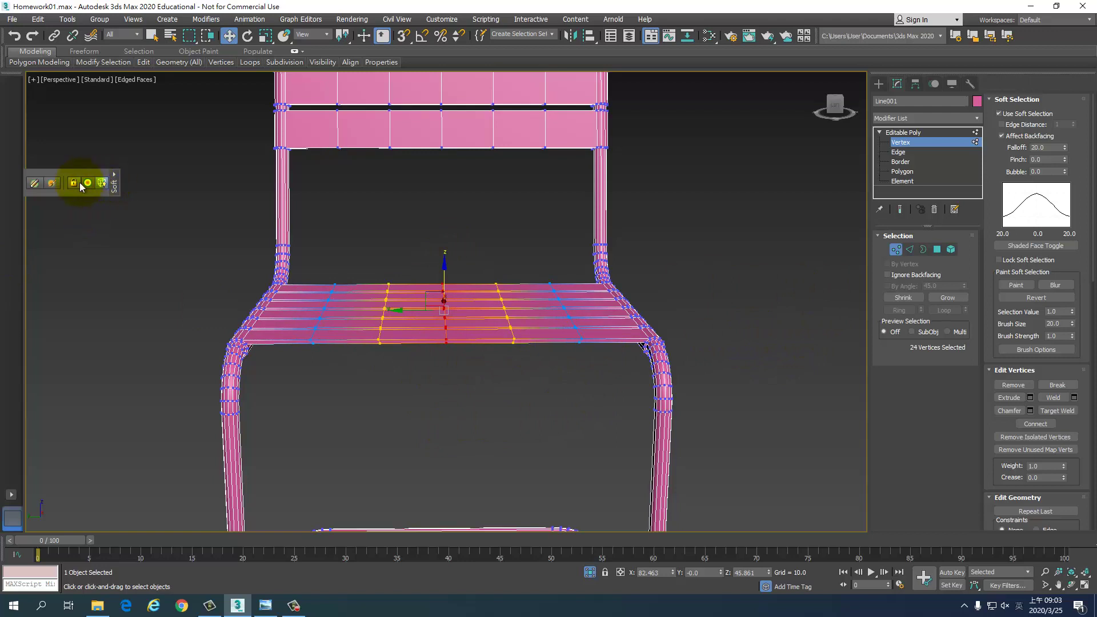
mouse_move(89, 170)
left_mouse_down()
mouse_move(160, 166)
mouse_move(222, 202)
left_mouse_up()
left_click_drag(413, 220, 783, 172)
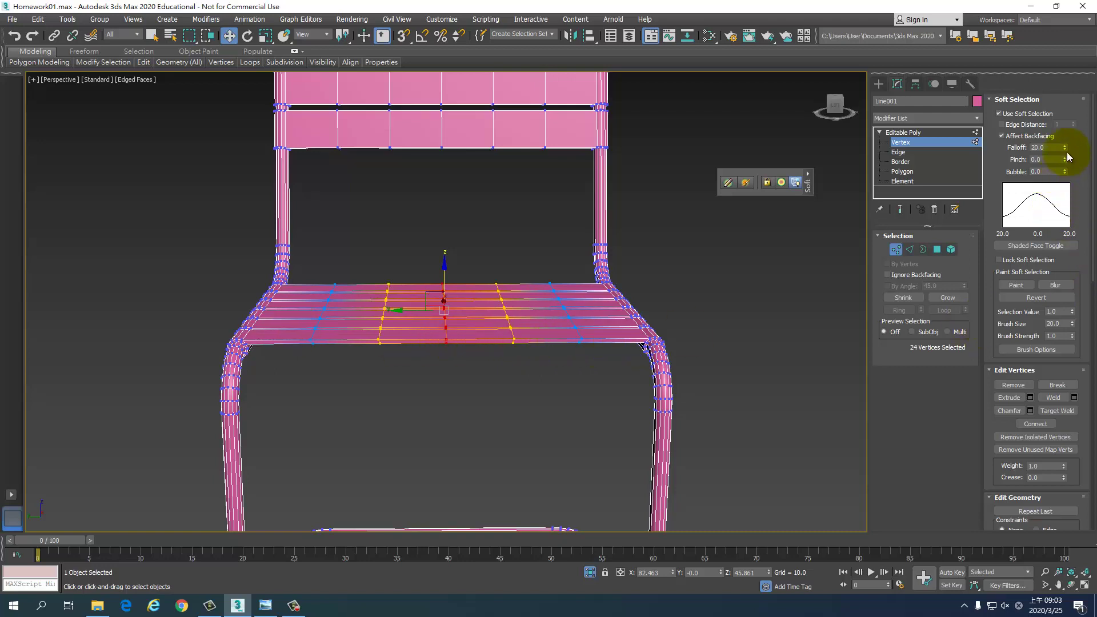
- Set soft selection Falloff 24.168, Bubble 0.74, Pinch 0, and enable Edge Distance
mouse_move(1065, 149)
left_mouse_down()
mouse_move(1055, 120)
mouse_move(1053, 146)
left_mouse_up()
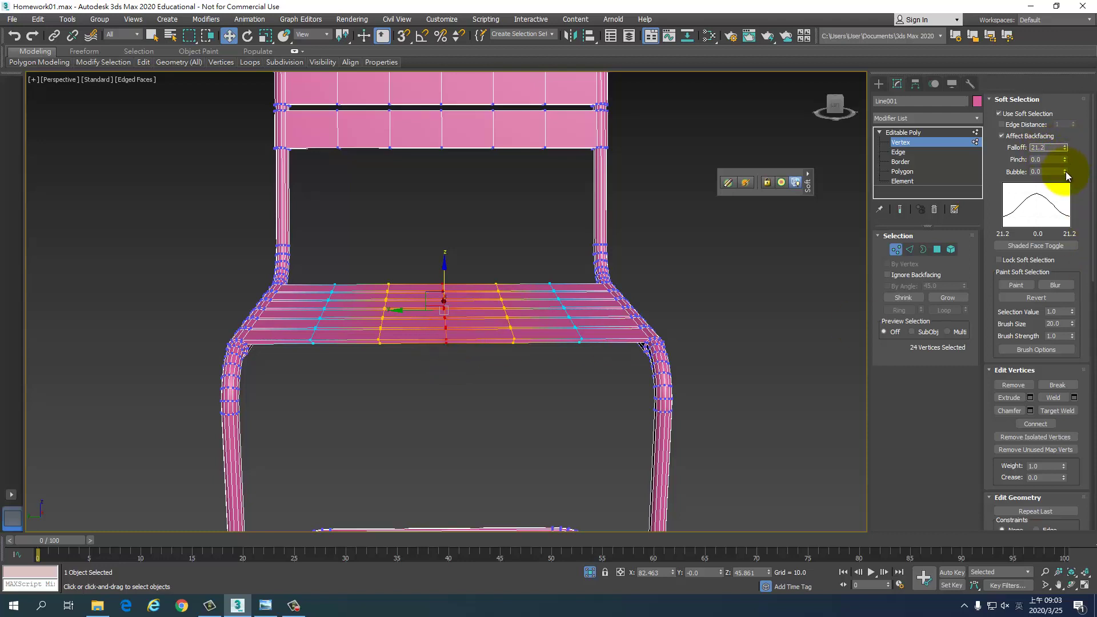
left_click_drag(1065, 172, 1065, 169)
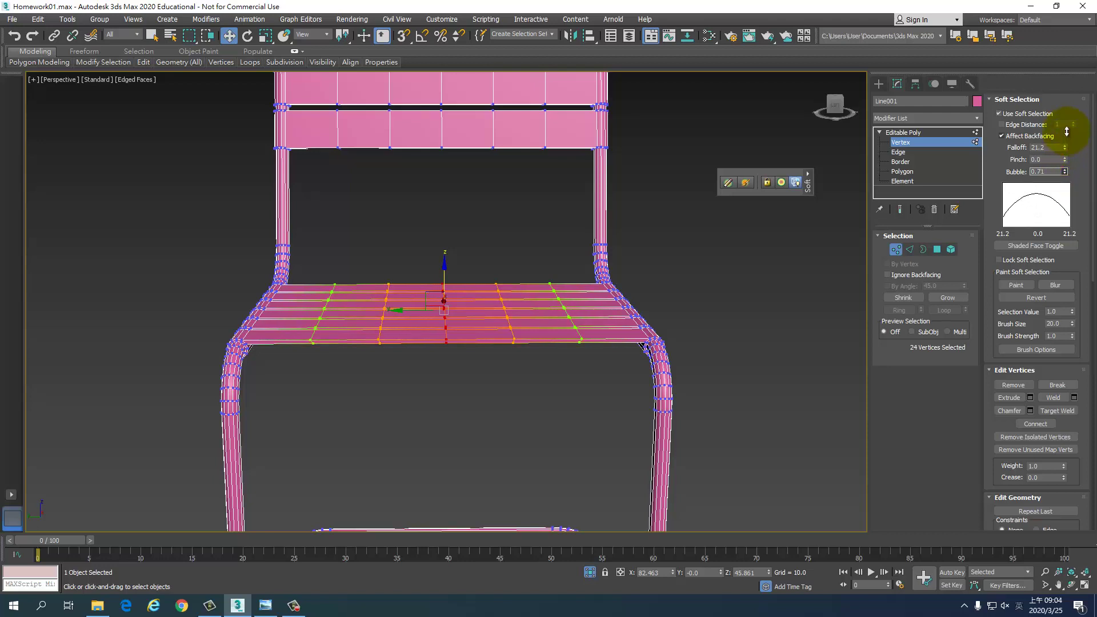
mouse_move(1065, 131)
left_mouse_down()
mouse_move(1064, 260)
mouse_move(1074, 143)
mouse_move(1065, 110)
mouse_move(1073, 159)
left_mouse_up()
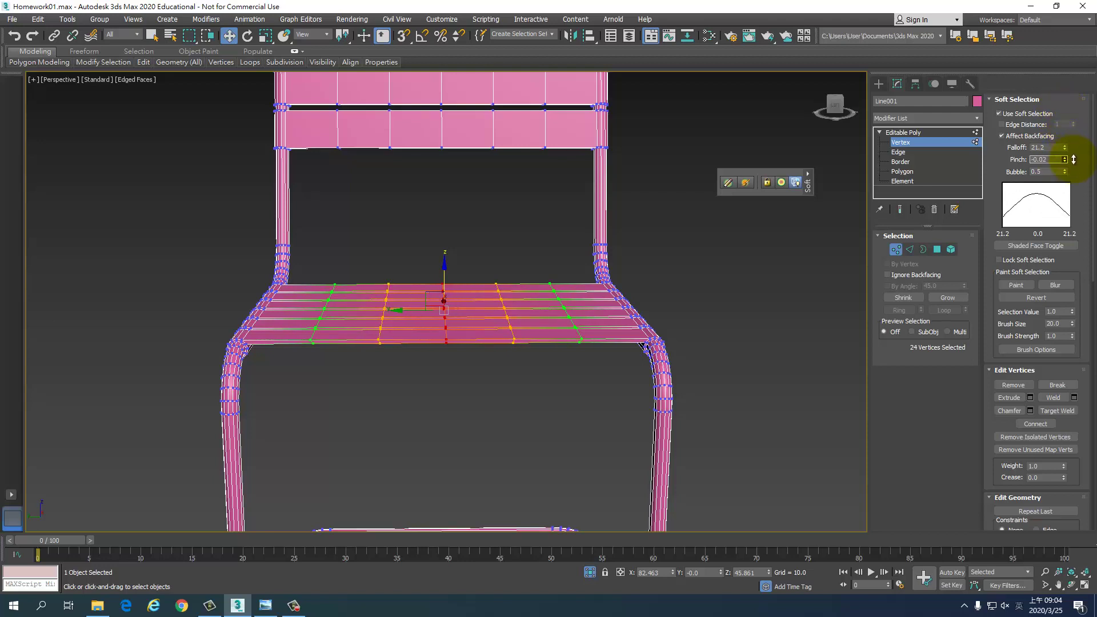
left_click(1061, 160)
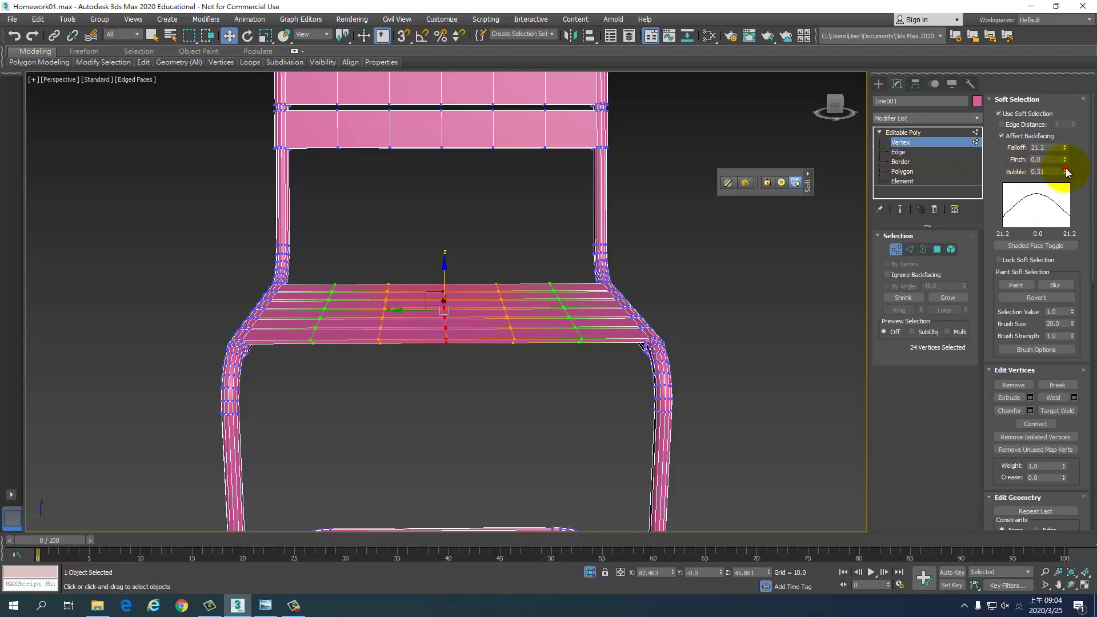
left_click_drag(1066, 172, 1068, 157)
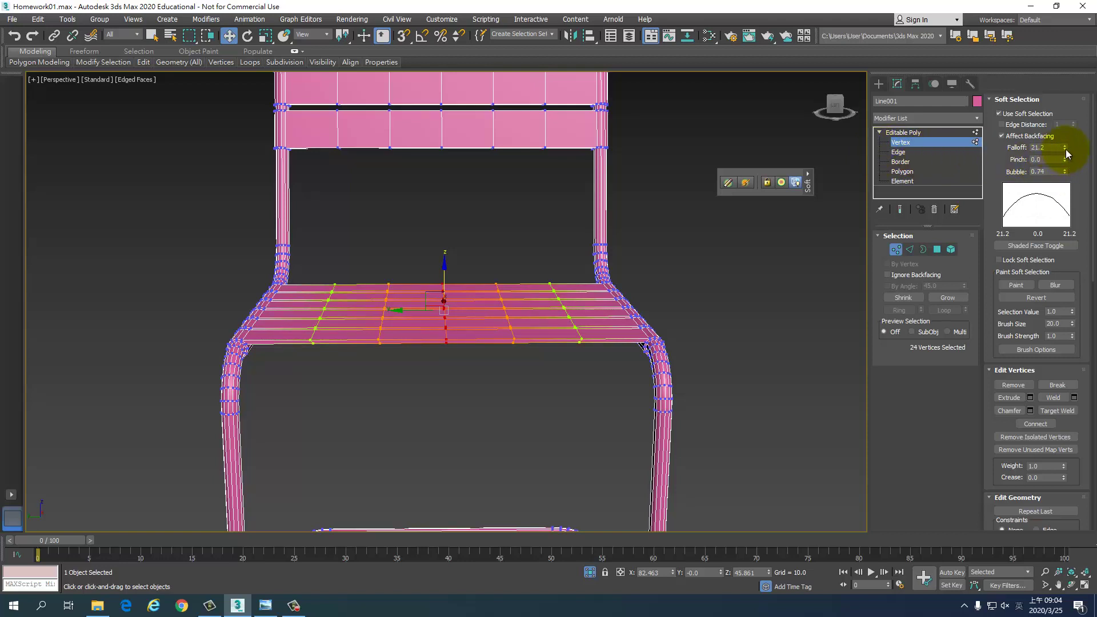
left_click_drag(1066, 153, 1066, 146)
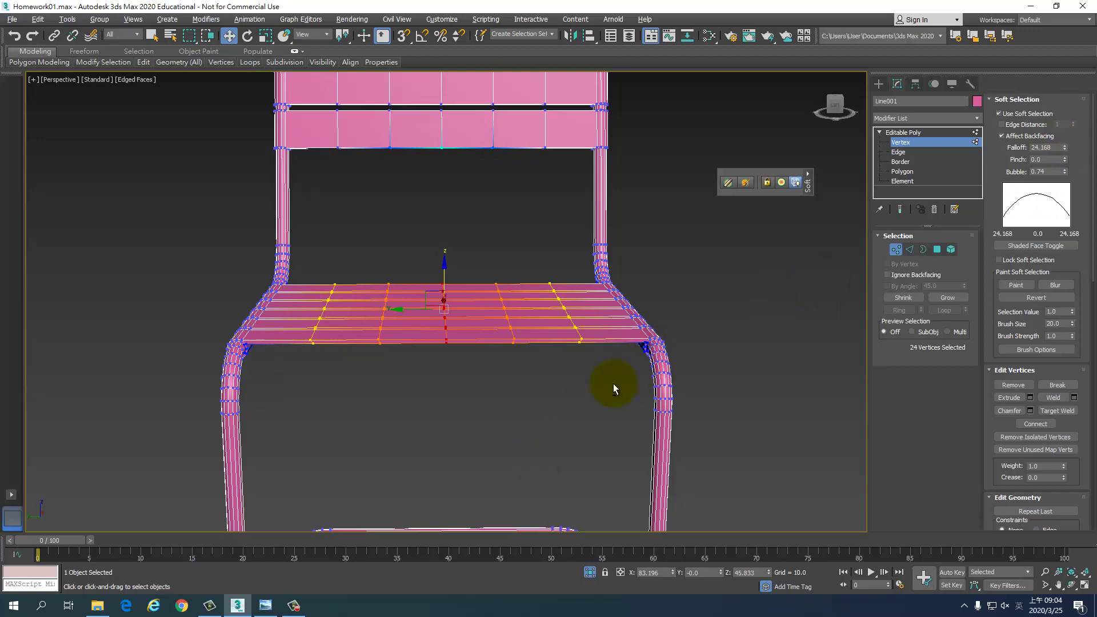
mouse_move(612, 382)
middle_mouse_down("alt")
mouse_move(659, 324)
mouse_move(631, 338)
mouse_move(646, 360)
mouse_move(703, 332)
mouse_move(746, 276)
middle_mouse_up("alt")
scroll(646, 359, "up", 5)
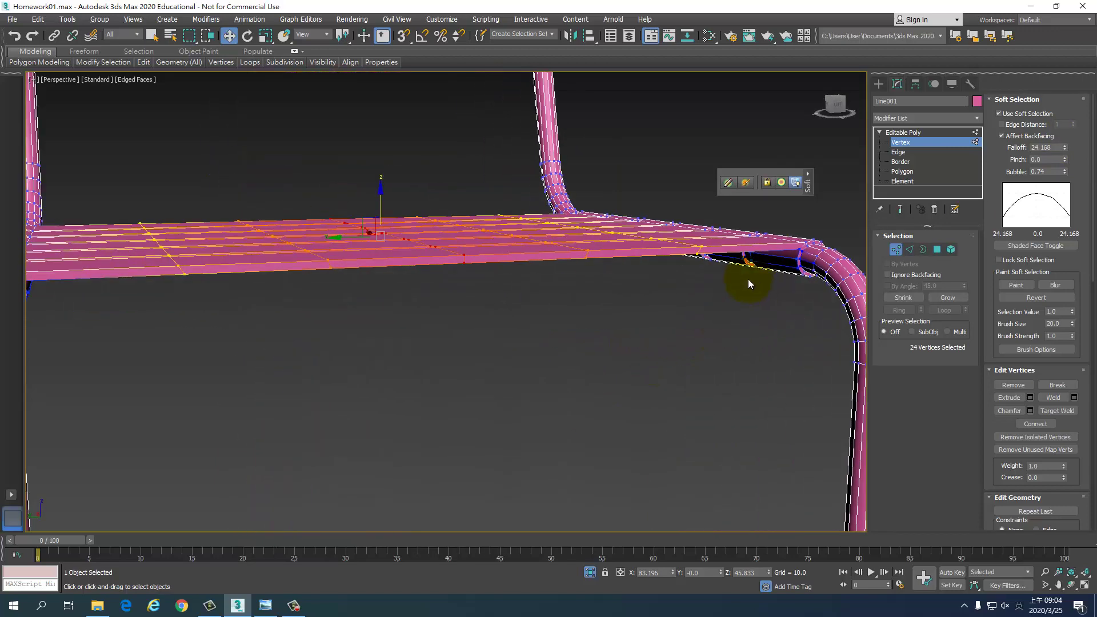
scroll(609, 305, "down", 4)
middle_click_drag(608, 305, 583, 321)
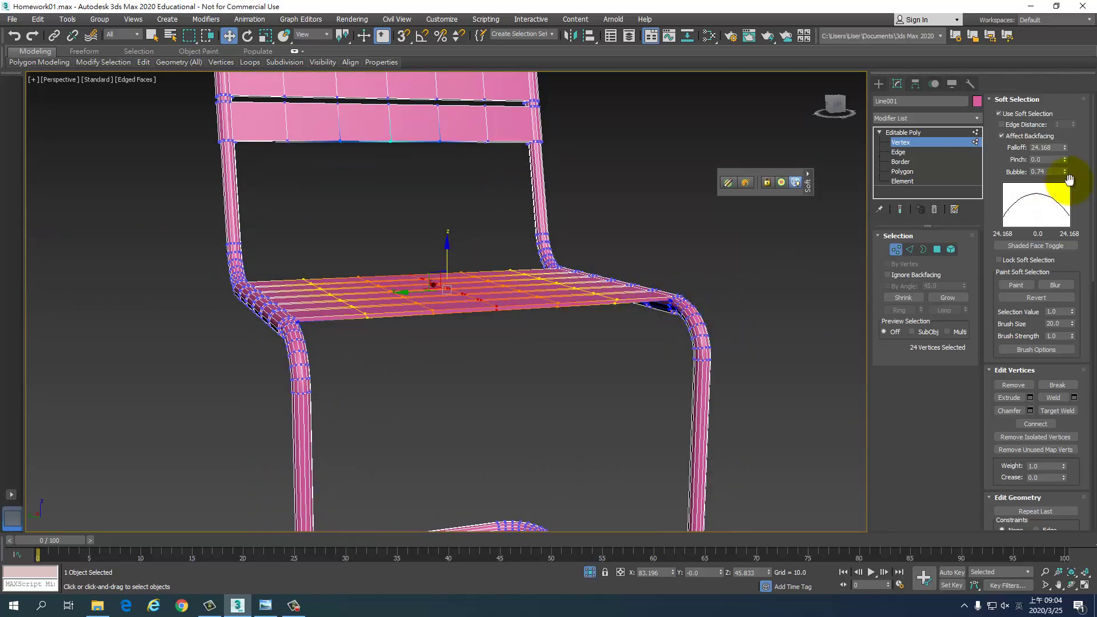
left_click(1022, 126)
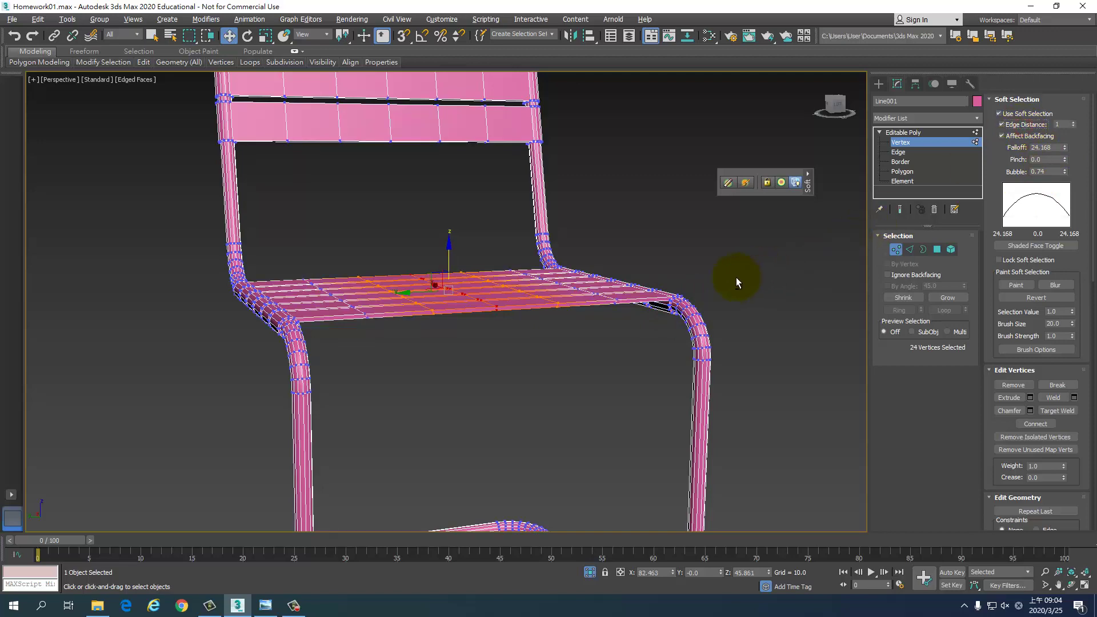
- Set Edge Distance to 2 and soft selection Falloff to 26.952
mouse_move(735, 277)
middle_mouse_down("alt")
mouse_move(722, 300)
mouse_move(722, 280)
middle_mouse_up("alt")
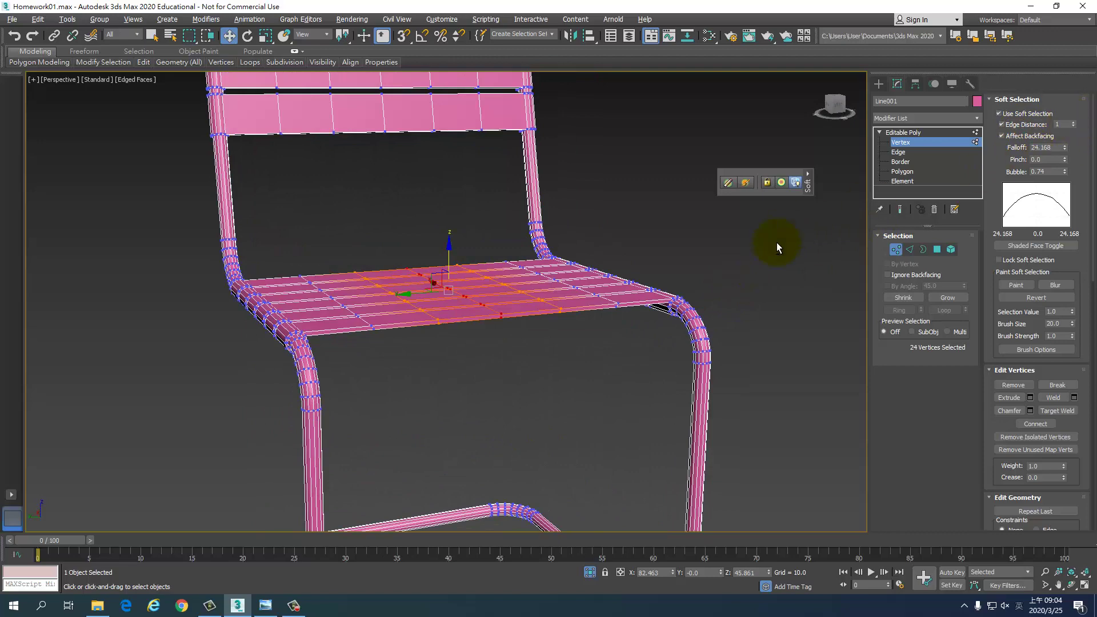
middle_click_drag(776, 242, 575, 306, "alt")
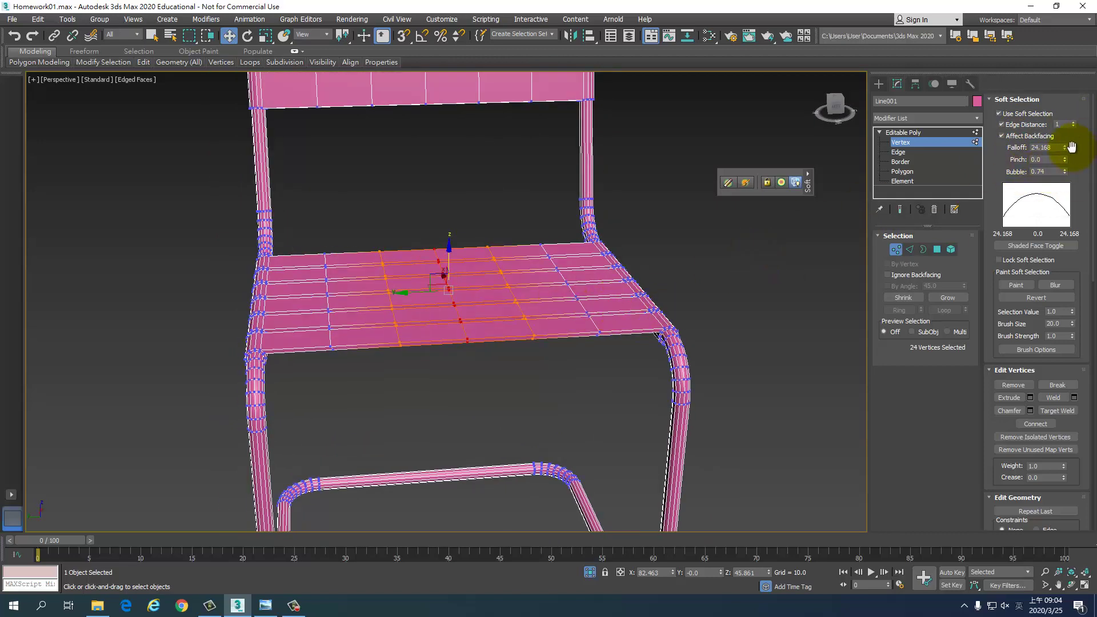
left_click_drag(1063, 148, 1065, 115)
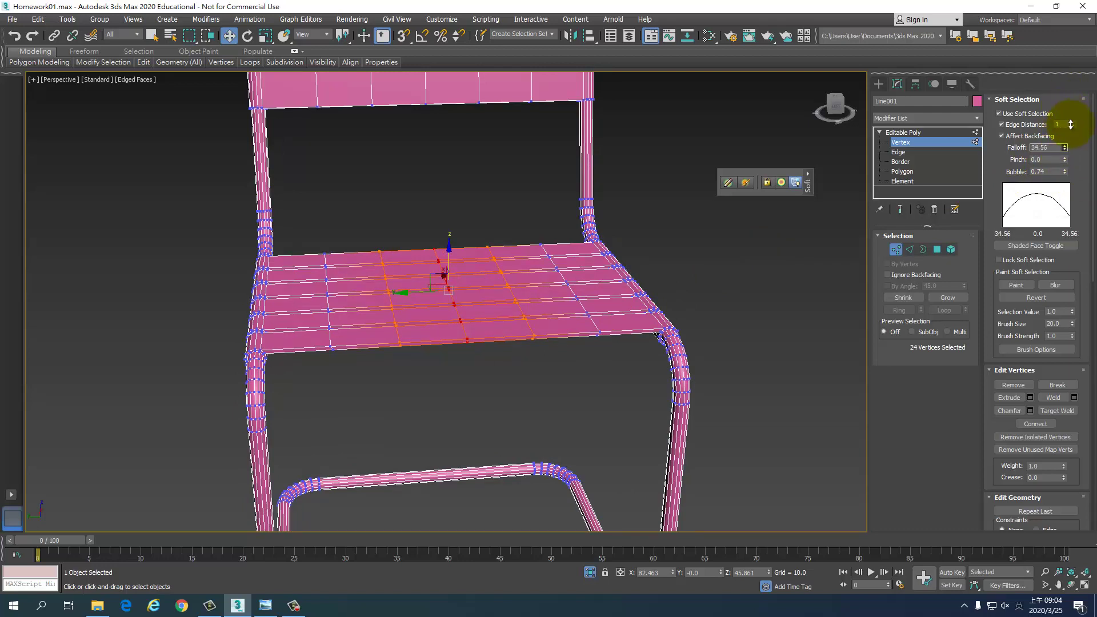
left_click_drag(1070, 124, 1080, 106)
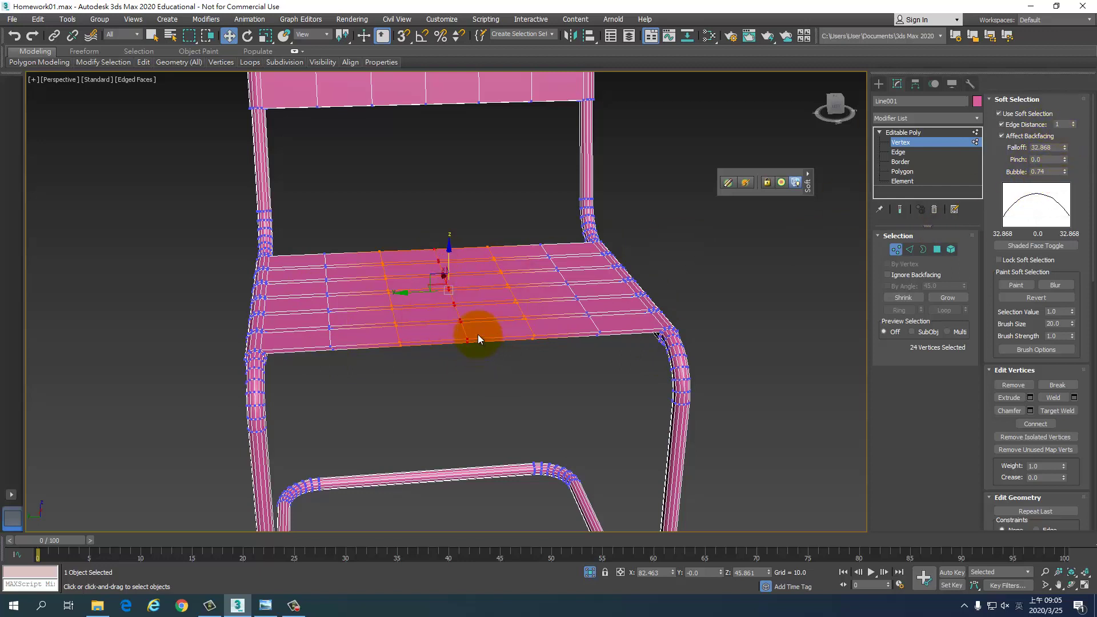
left_click(1073, 123)
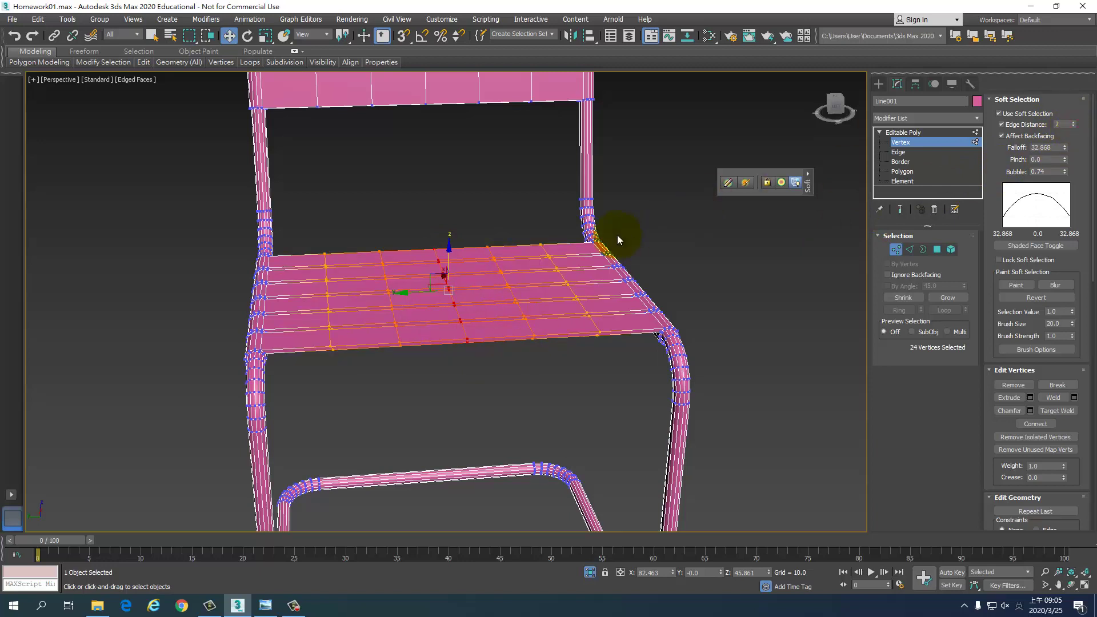
left_click(1065, 150)
mouse_move(1064, 147)
left_mouse_down()
mouse_move(1026, 396)
mouse_move(1024, 568)
mouse_move(1029, 16)
mouse_move(1043, 159)
left_mouse_up()
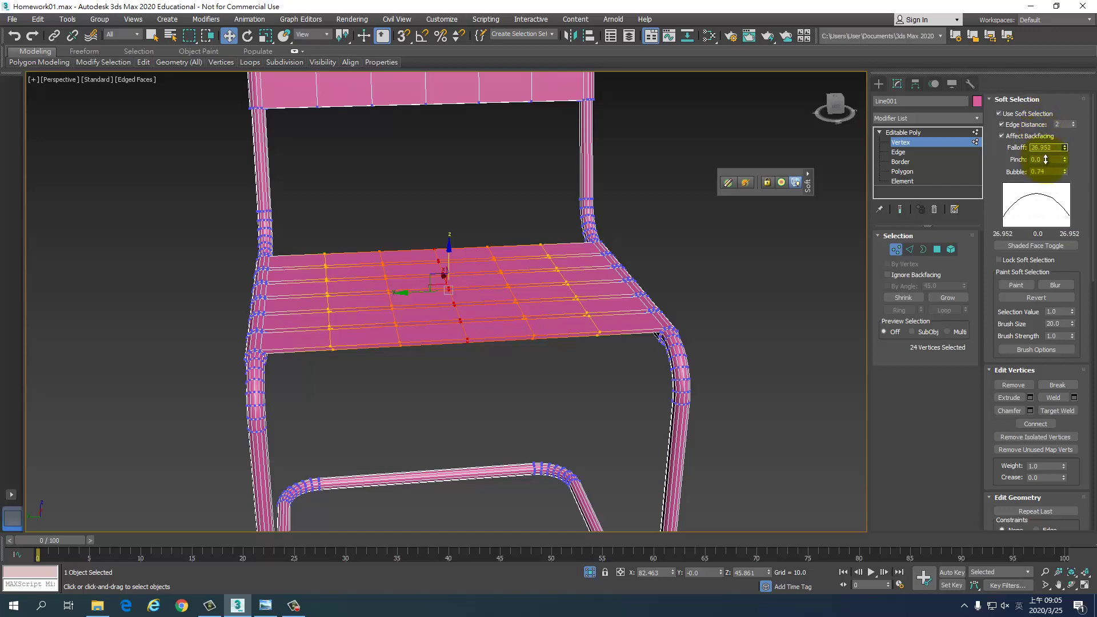
- Drag the centre seat vertices down on Z so the seat sags, then deselect
mouse_move(450, 255)
left_mouse_down()
mouse_move(449, 245)
mouse_move(450, 270)
left_mouse_up()
mouse_move(451, 270)
middle_mouse_down("alt")
mouse_move(563, 215)
mouse_move(451, 232)
mouse_move(558, 235)
mouse_move(532, 191)
mouse_move(556, 176)
mouse_move(534, 160)
mouse_move(507, 232)
mouse_move(532, 248)
middle_mouse_up("alt")
left_click(532, 195)
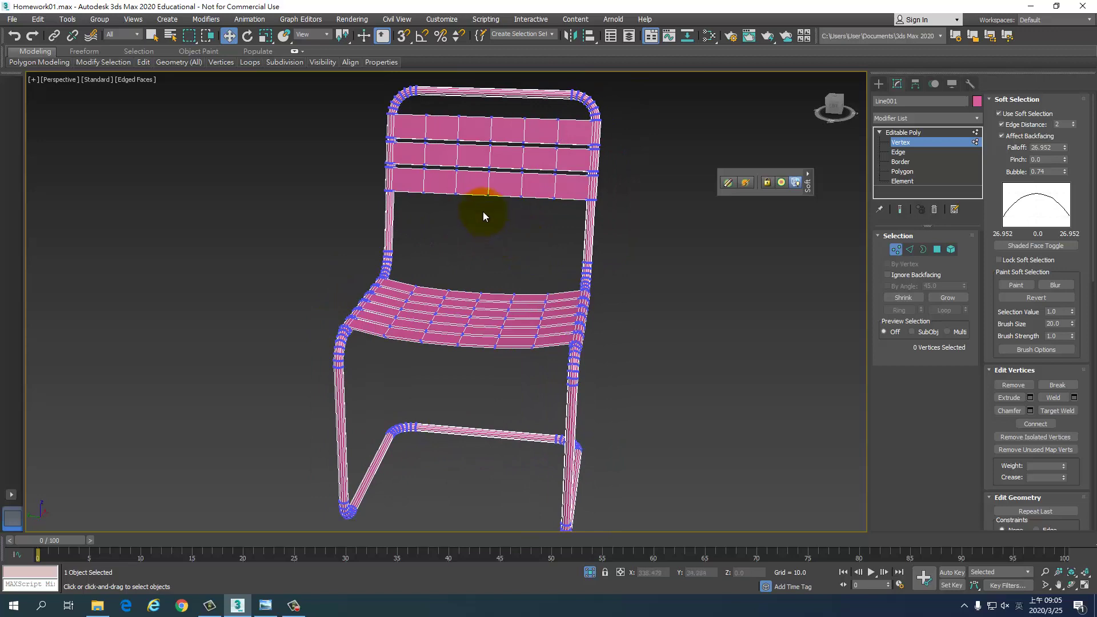
left_click_drag(509, 114, 537, 167)
middle_click_drag(536, 167, 451, 165, "alt")
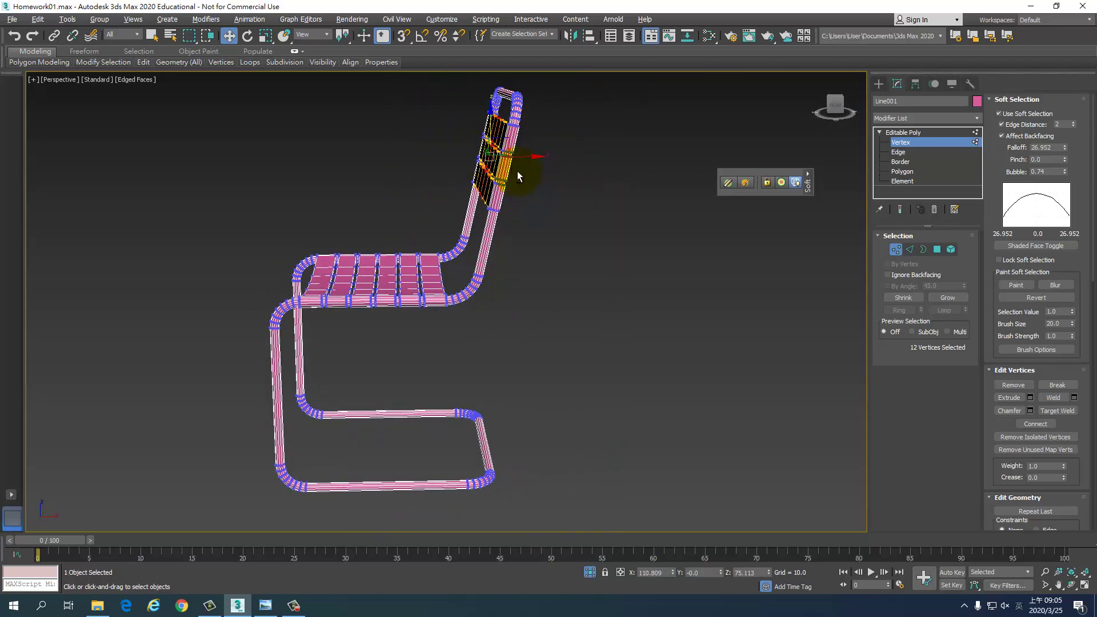
key("alt+w")
scroll(484, 179, "up", 3)
scroll(558, 183, "up", 2)
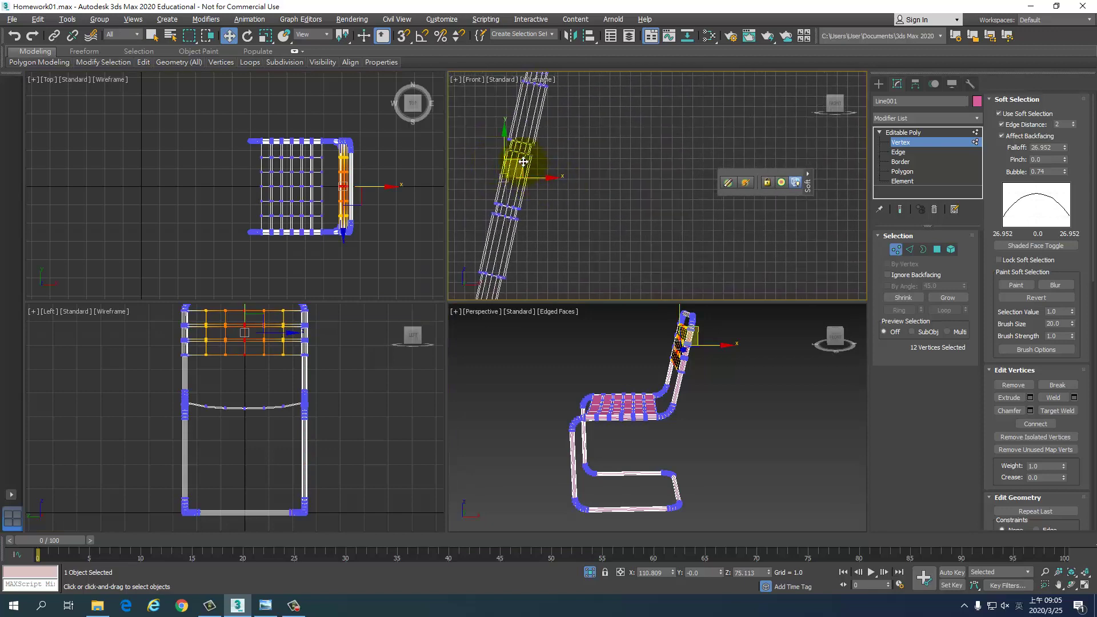
left_click_drag(523, 161, 557, 204)
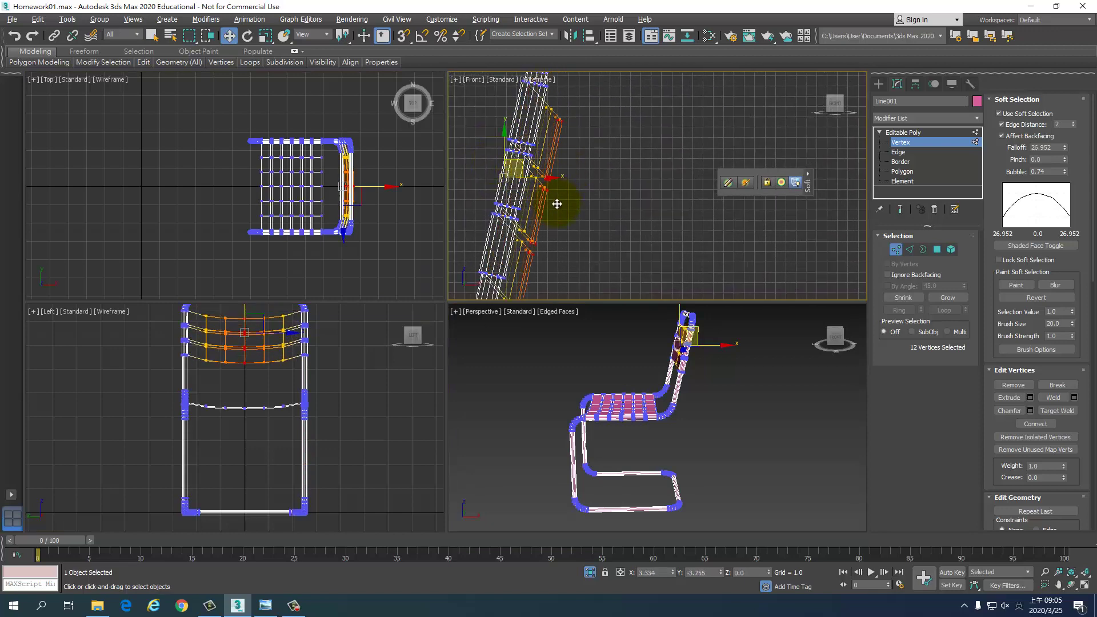
mouse_move(556, 204)
left_mouse_down()
mouse_move(522, 165)
mouse_move(537, 169)
left_mouse_up()
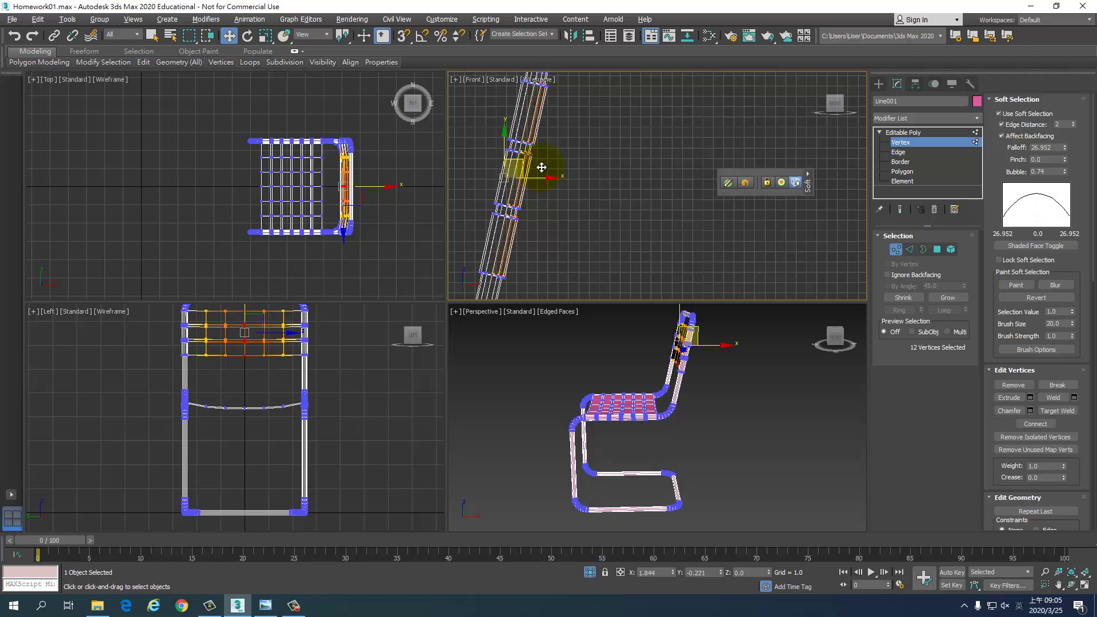
left_click_drag(537, 168, 544, 168)
left_click(750, 379)
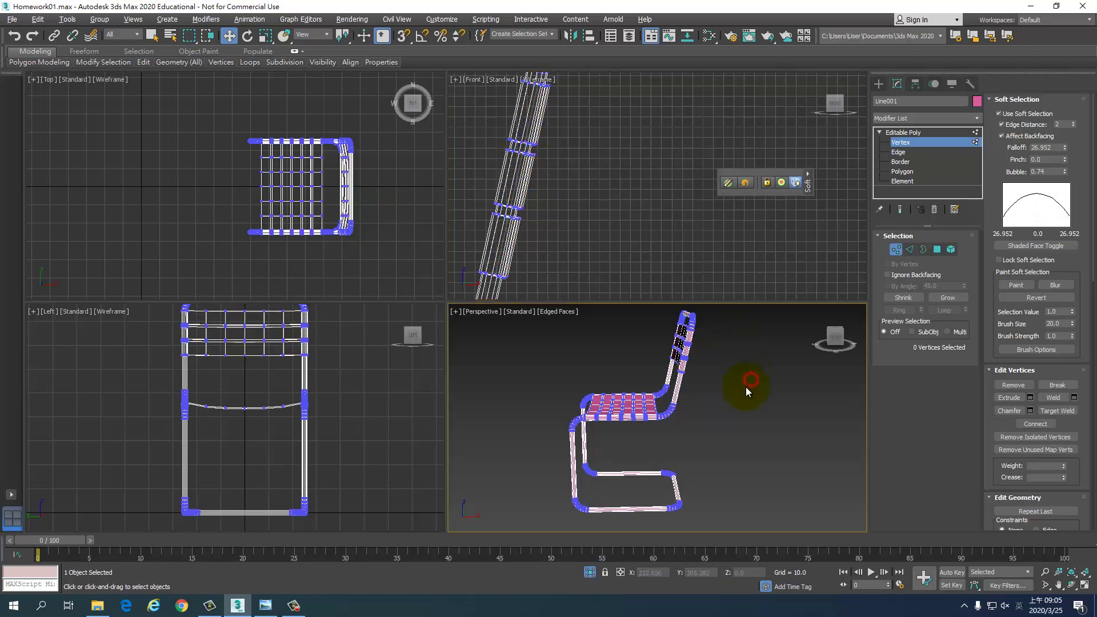
mouse_move(746, 386)
middle_mouse_down("alt")
mouse_move(823, 387)
mouse_move(784, 454)
mouse_move(716, 441)
middle_mouse_up("alt")
scroll(717, 440, "up", 5)
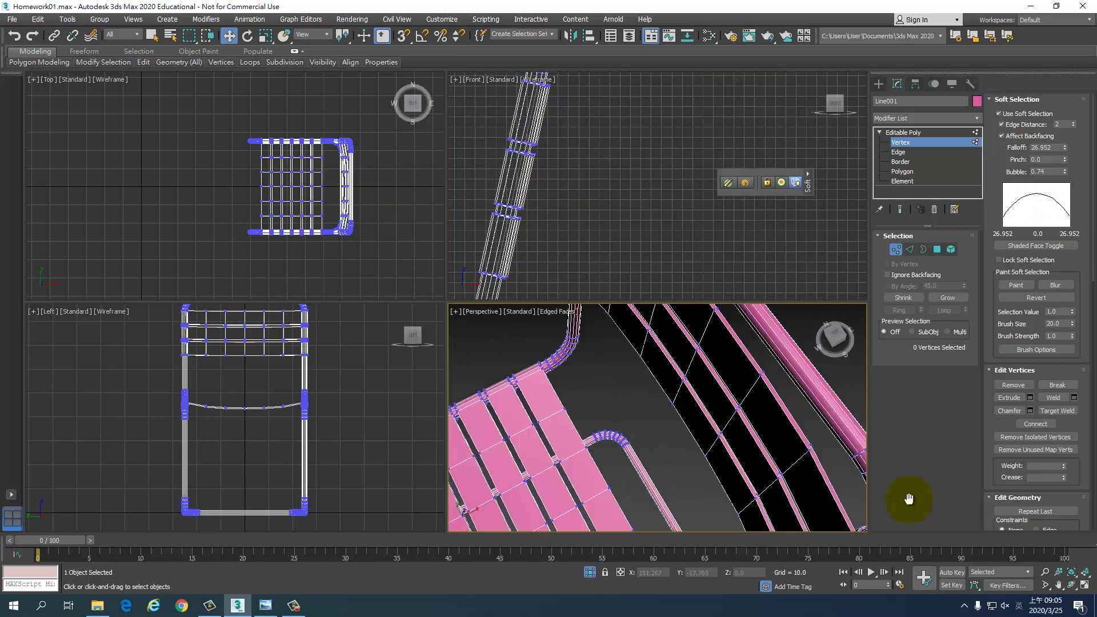
scroll(796, 441, "down", 3)
mouse_move(795, 440)
middle_mouse_down("alt")
mouse_move(831, 414)
mouse_move(712, 436)
mouse_move(731, 427)
mouse_move(710, 441)
mouse_move(670, 395)
middle_mouse_up("alt")
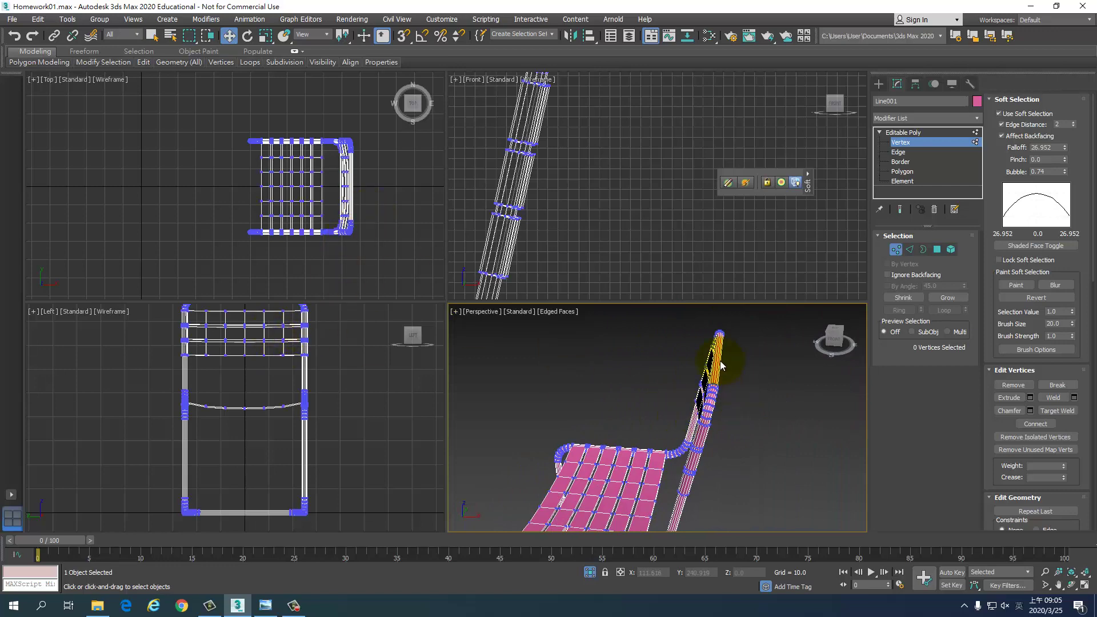
middle_click_drag(726, 368, 752, 383, "alt")
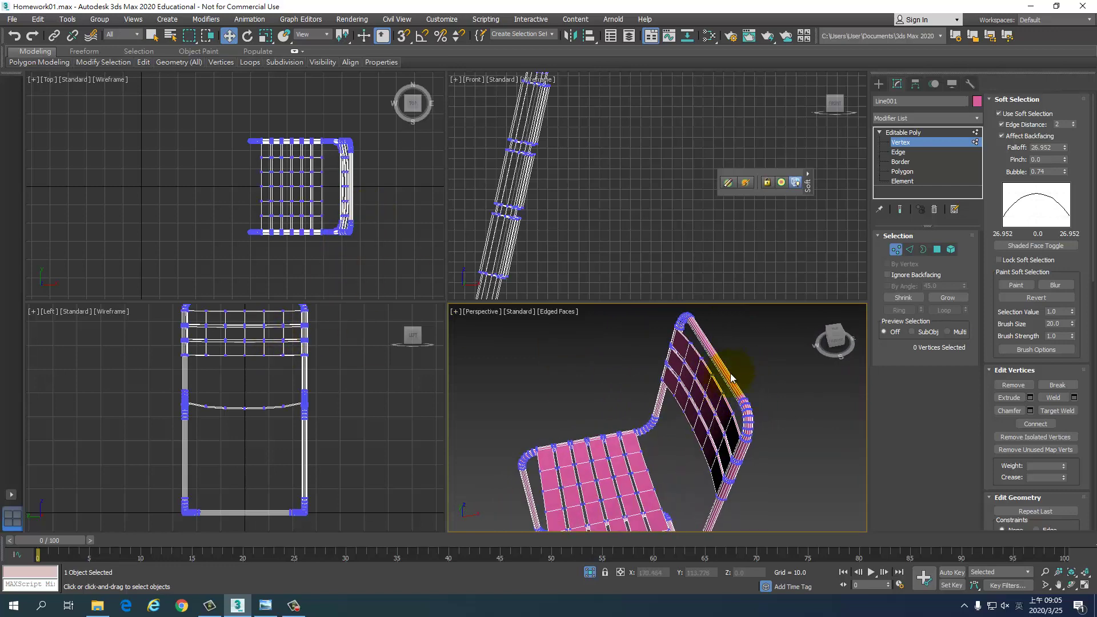
- Connect the backrest top-rail edges with 2 segments, then select the top-rail vertices
left_click(909, 249)
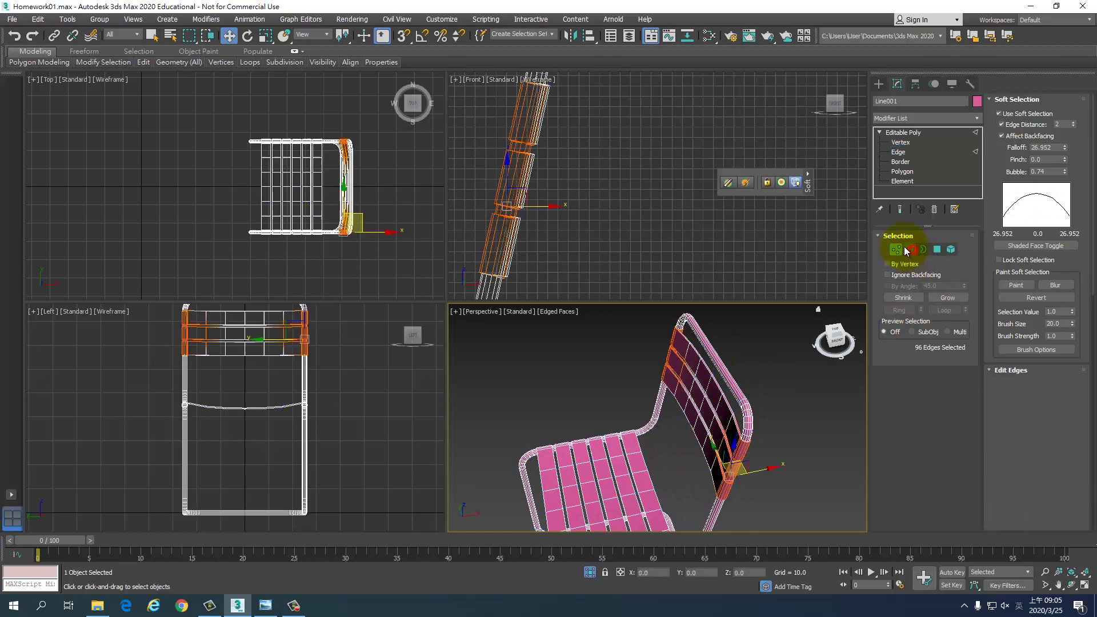
scroll(522, 172, "up", 3)
middle_click_drag(522, 171, 588, 166, "alt")
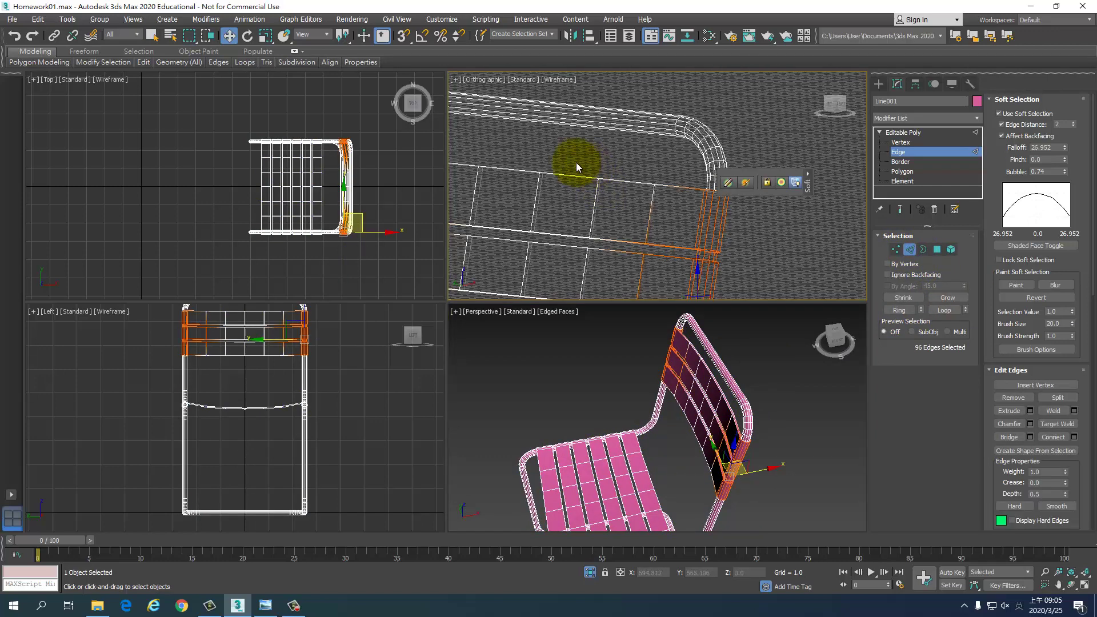
key("f")
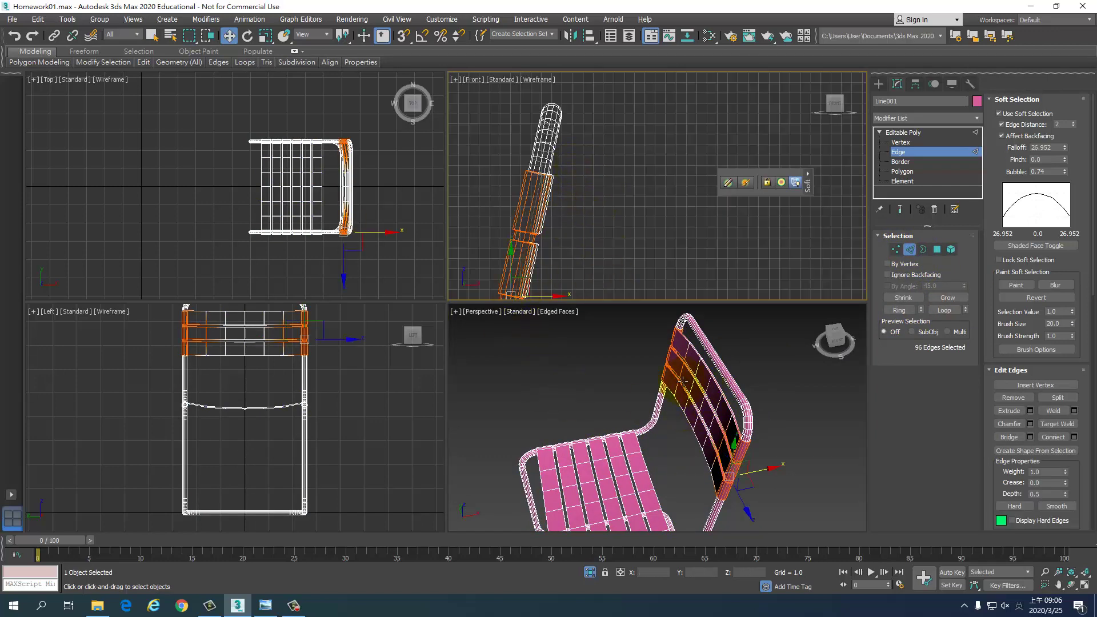
middle_click_drag(349, 370, 350, 435)
left_click(287, 391)
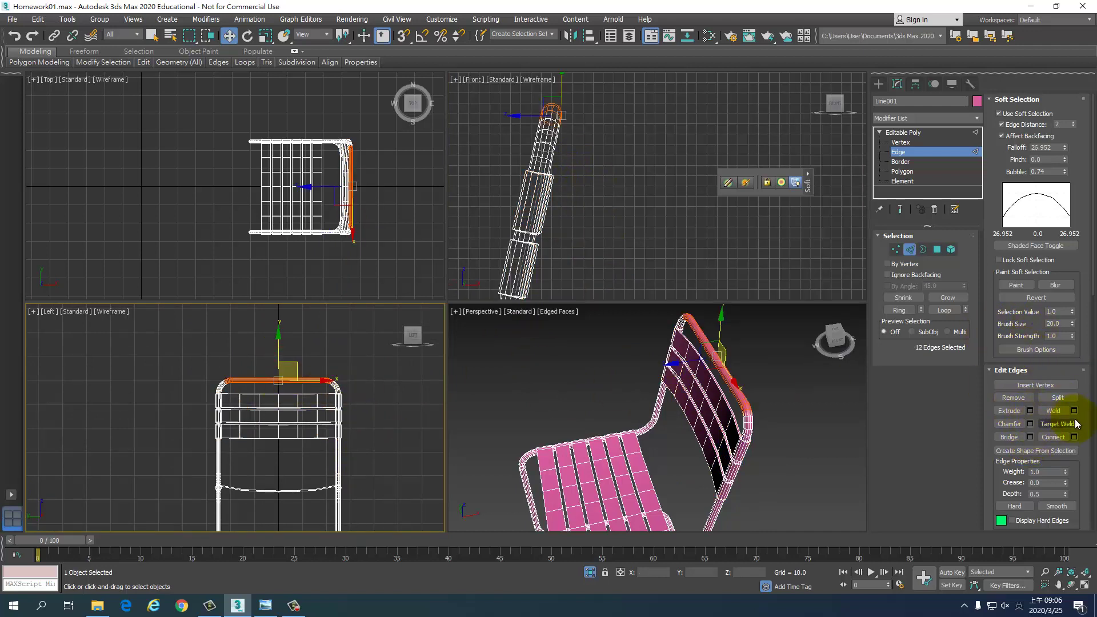
left_click(1074, 438)
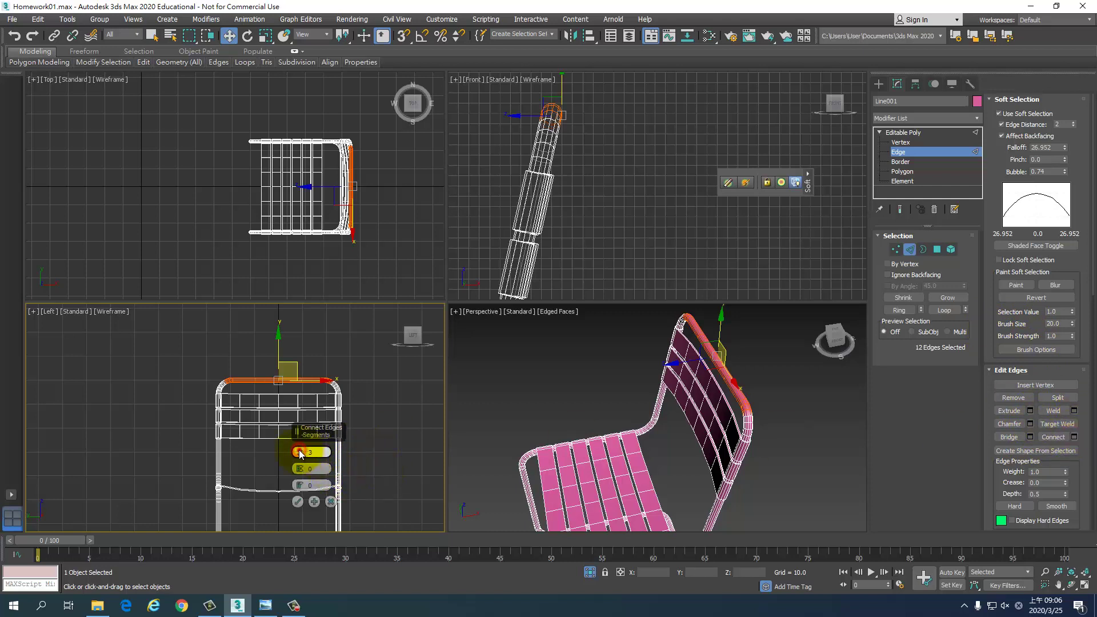
left_click(296, 501)
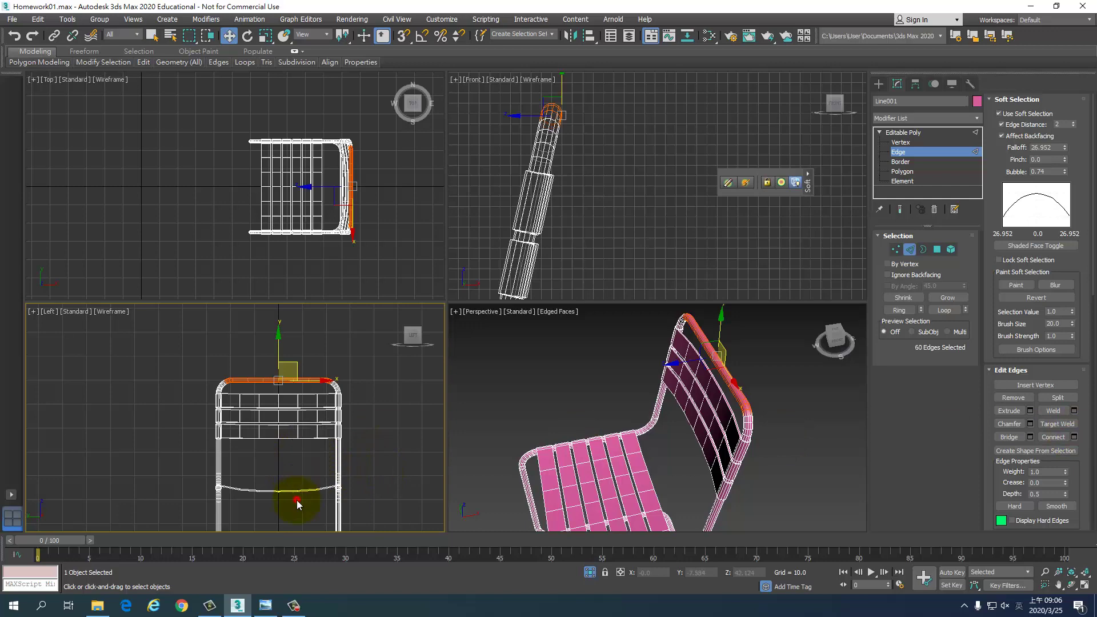
left_click(895, 249)
left_click_drag(278, 376, 290, 392)
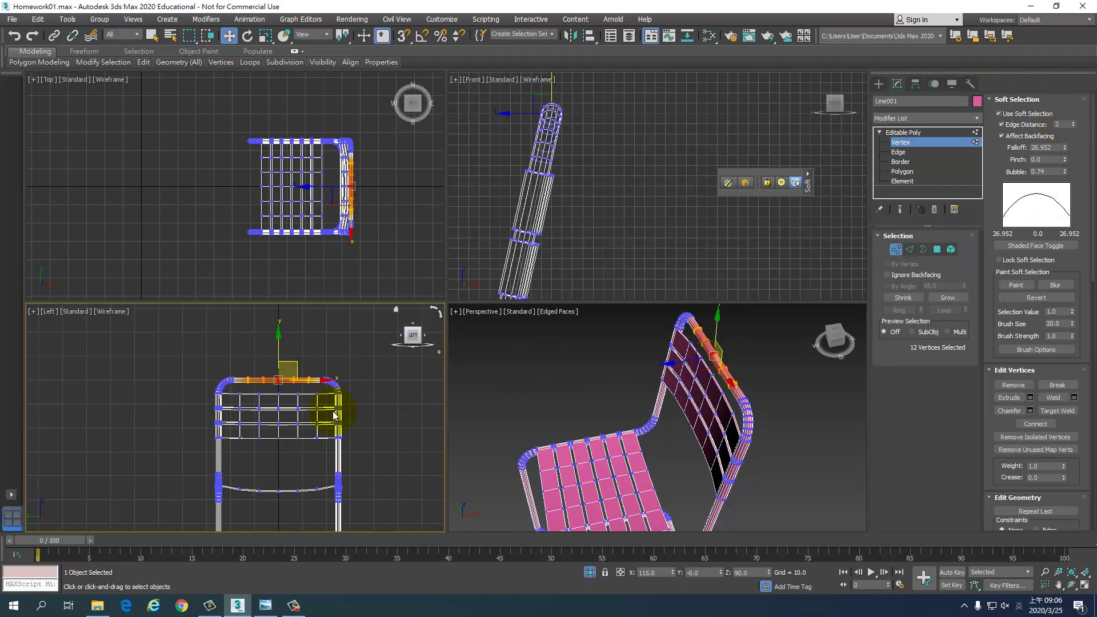
- Turn Soft Selection's Edge Distance off and back on to keep the falloff near the top rail
left_click(1019, 125)
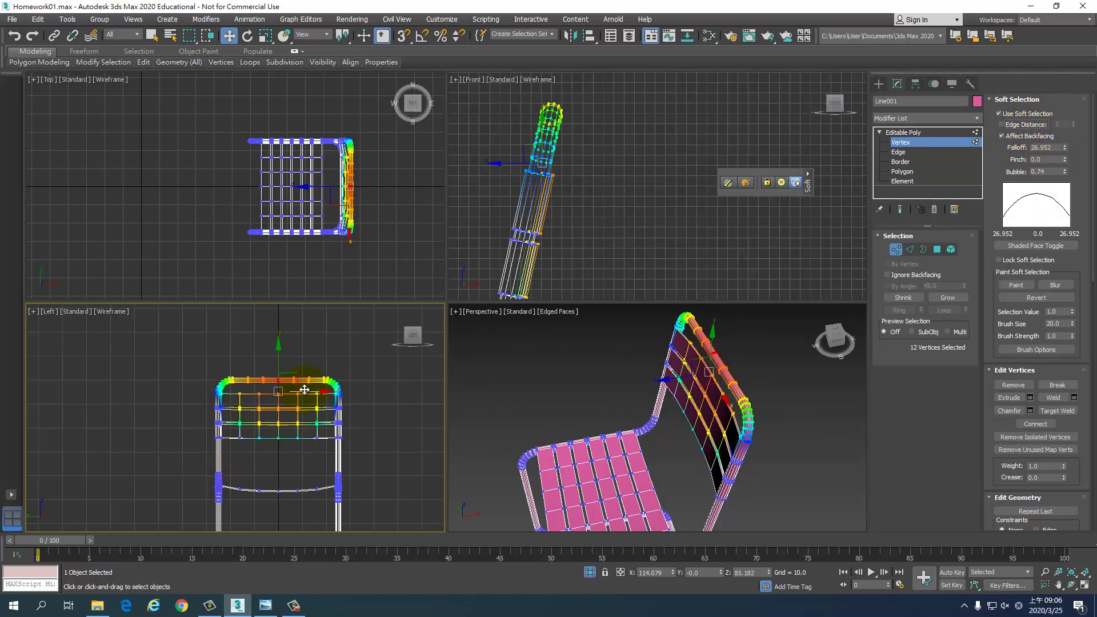
scroll(304, 389, "up", 3)
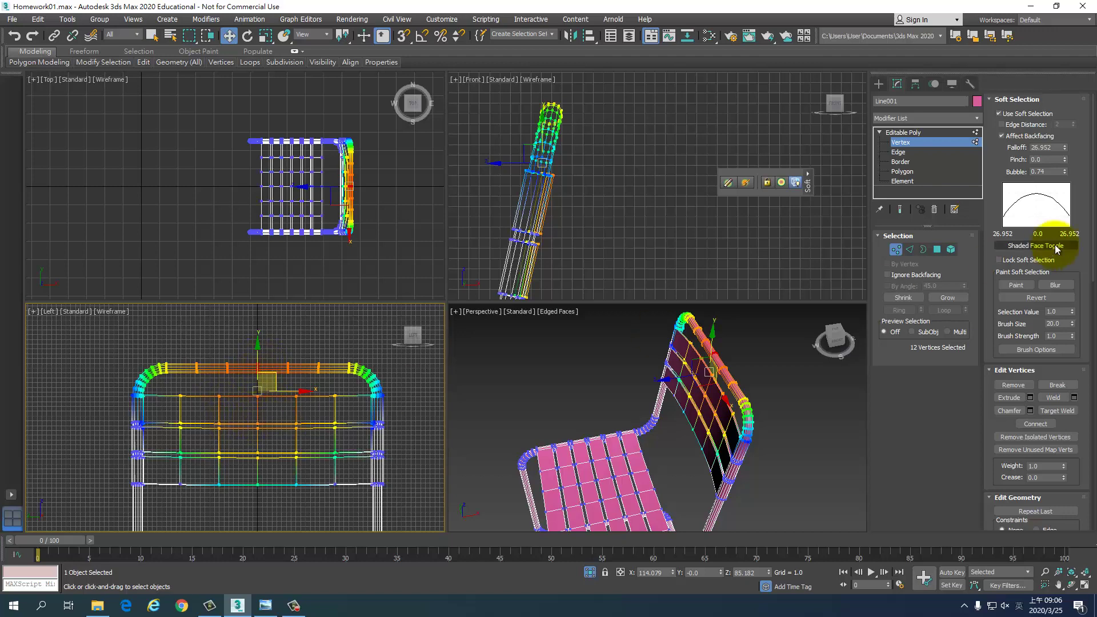
left_click(1033, 124)
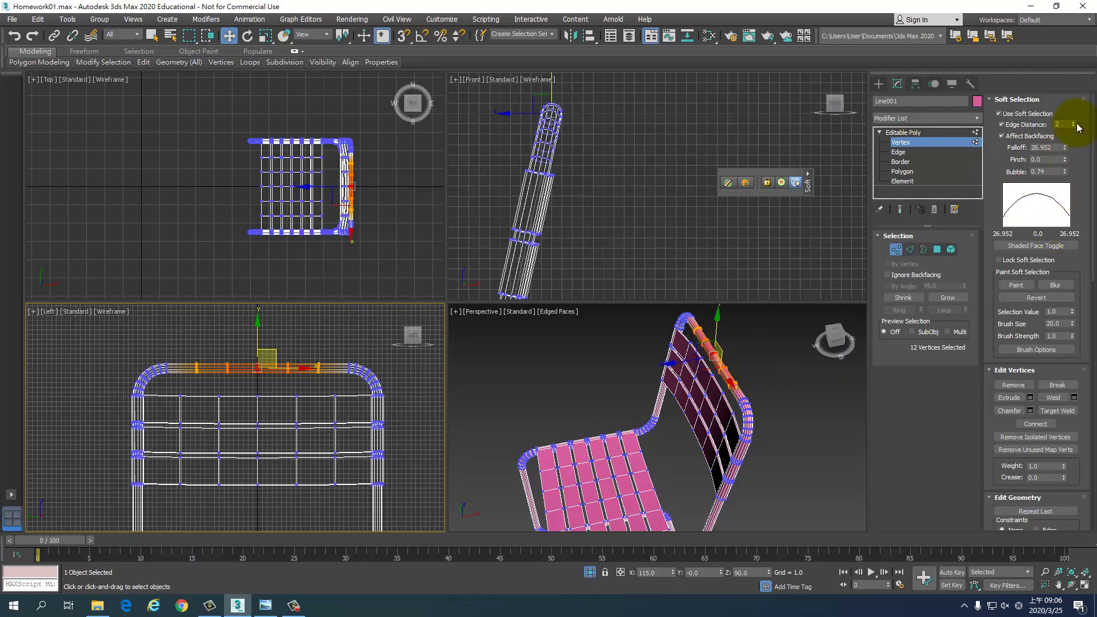
- Widen the soft-selection Edge Distance and set the Falloff to 24.227
left_click(1073, 123)
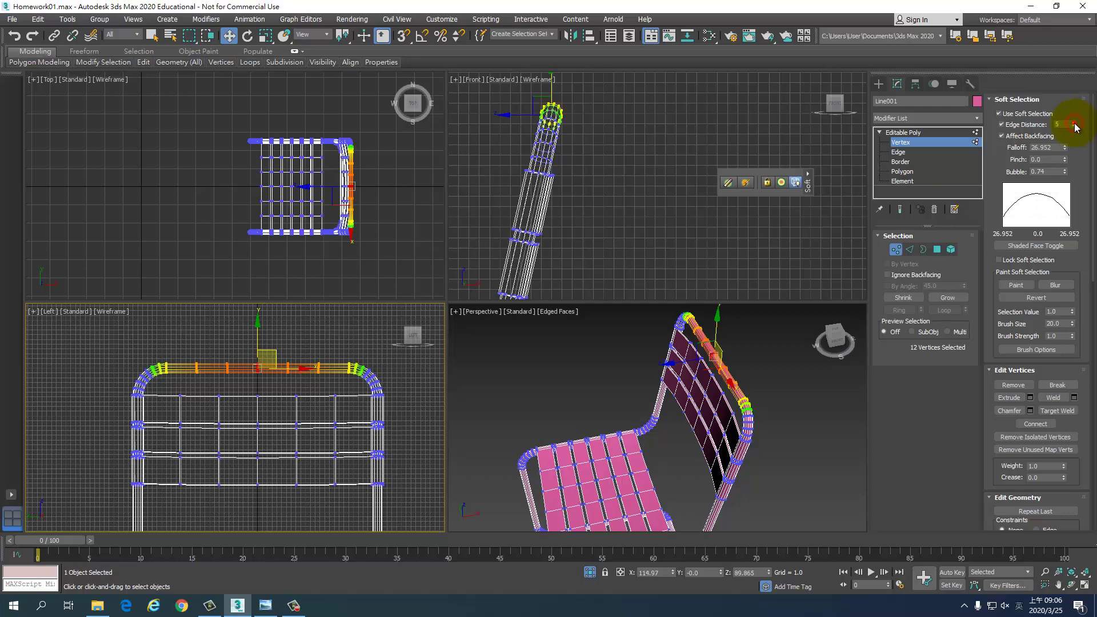
left_click(1073, 122)
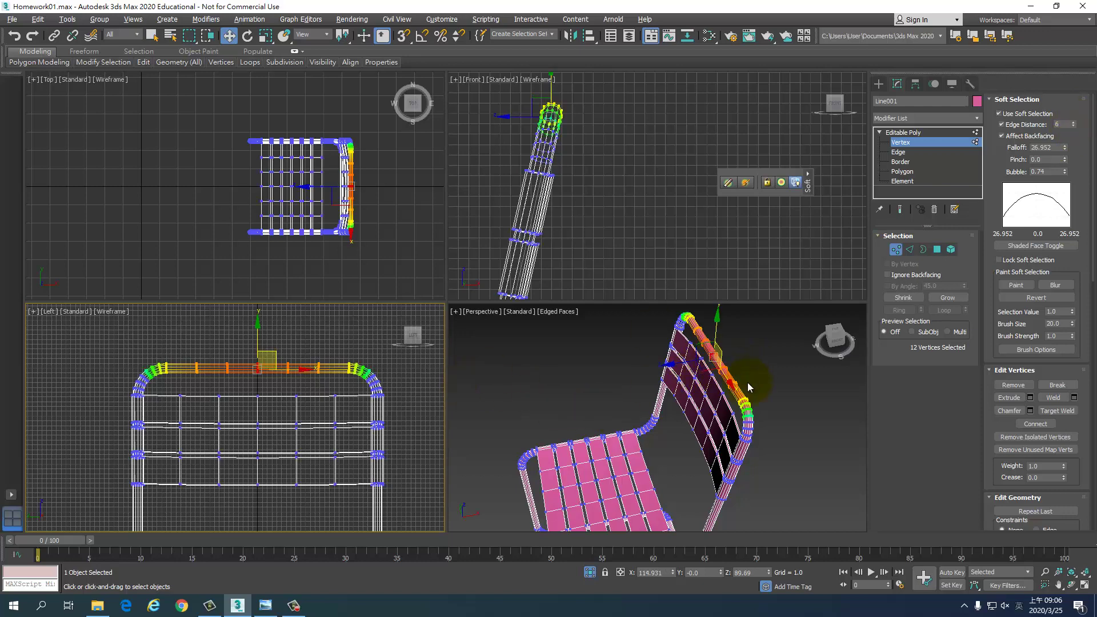
middle_click_drag(747, 386, 752, 361, "alt")
left_click_drag(752, 355, 764, 354)
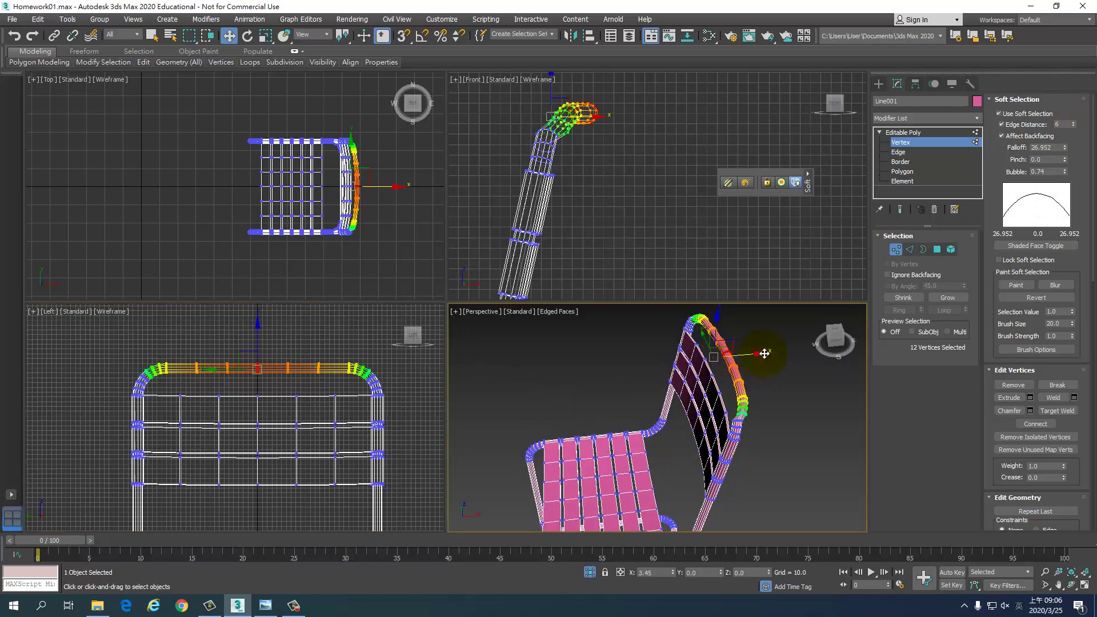
right_click(590, 221)
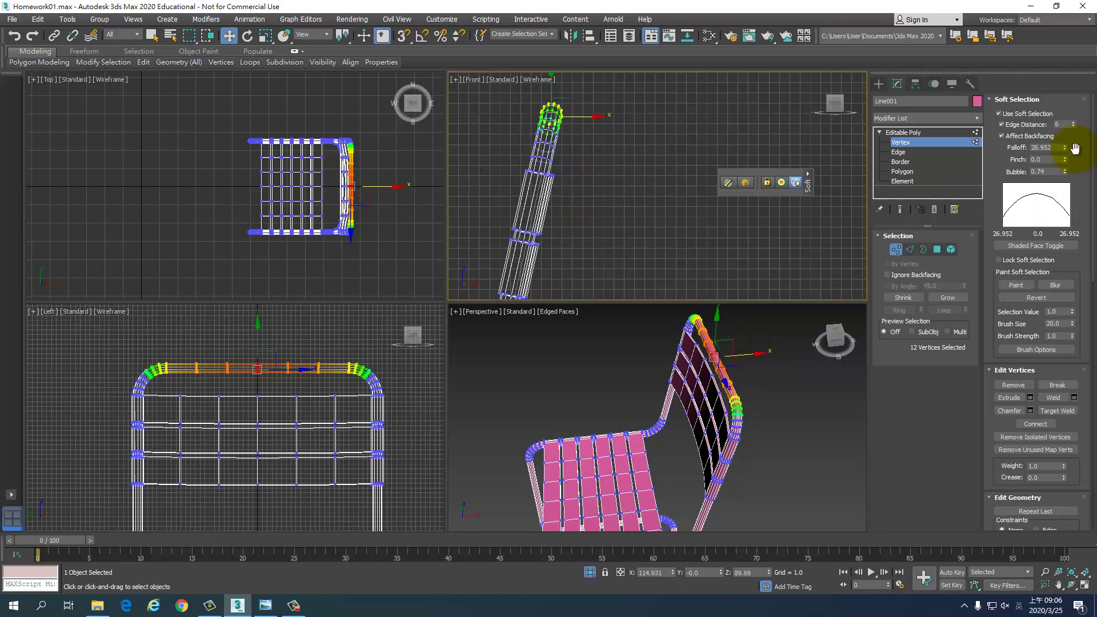
left_click_drag(1064, 150, 1064, 157)
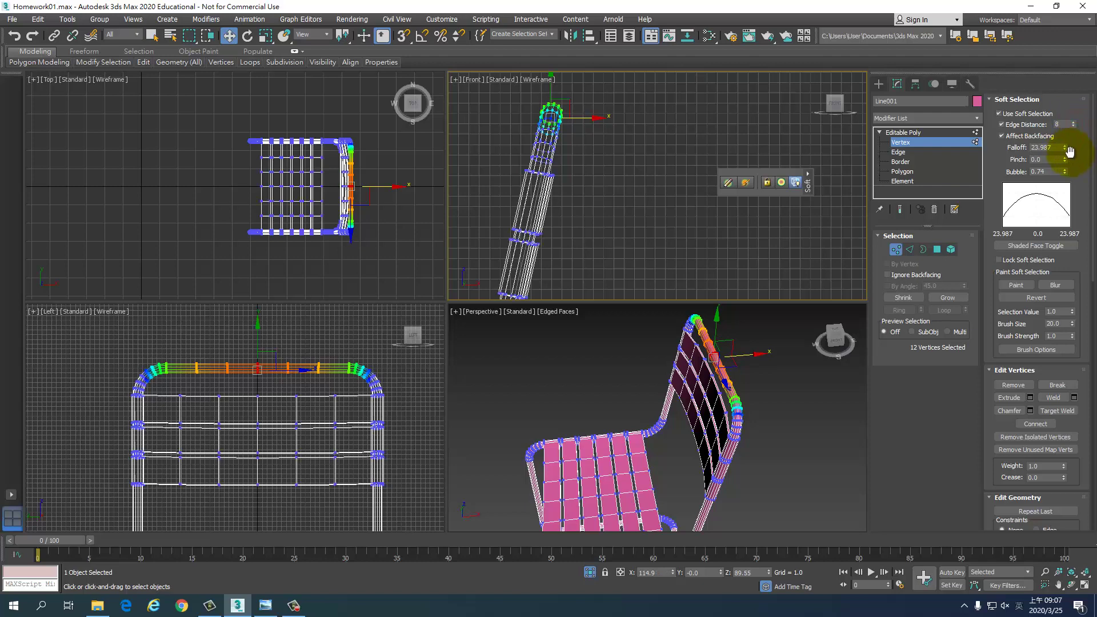
left_click_drag(1065, 147, 1064, 145)
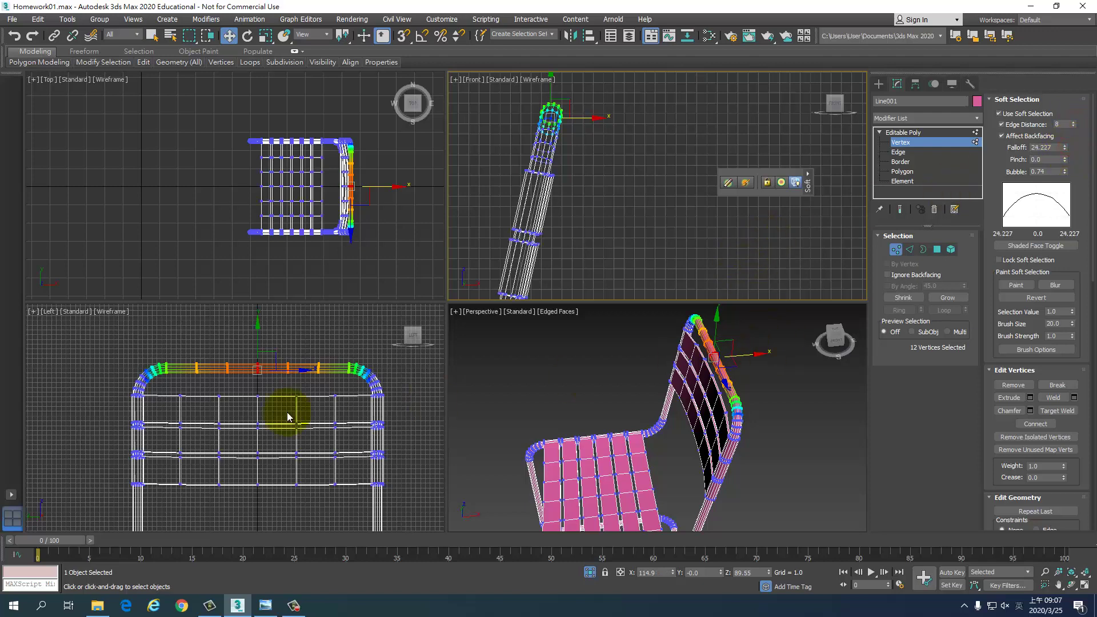
- Pull the top-rail vertices right in the Front view to curl the rail, then return to Editable Poly
middle_click_drag(632, 121, 644, 127)
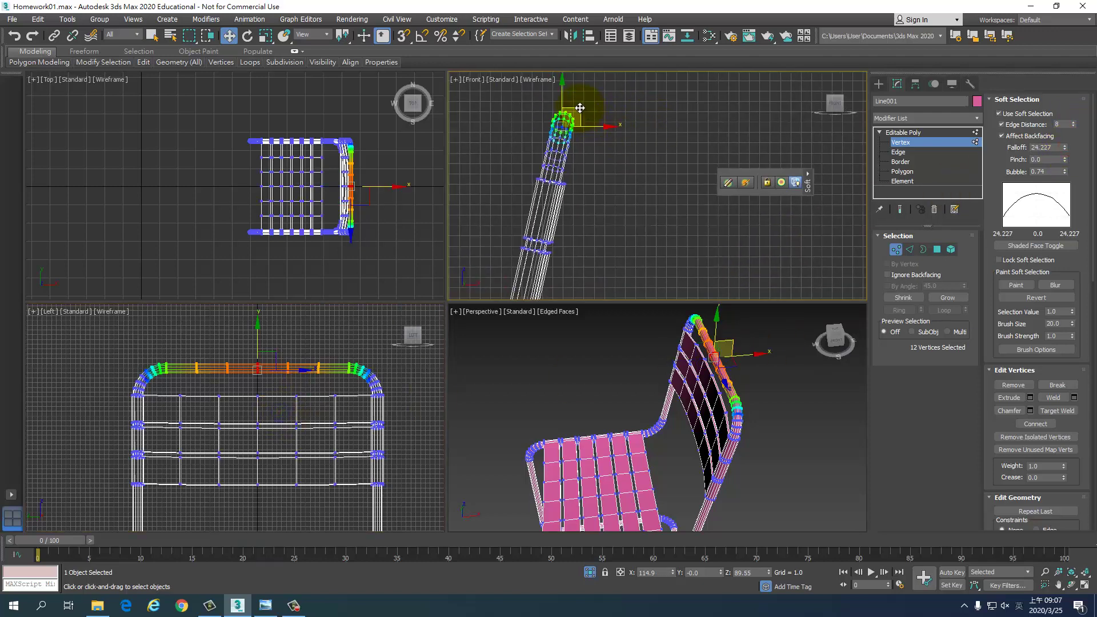
mouse_move(580, 107)
left_mouse_down()
mouse_move(725, 127)
mouse_move(526, 106)
mouse_move(724, 117)
mouse_move(602, 107)
mouse_move(610, 116)
left_mouse_up()
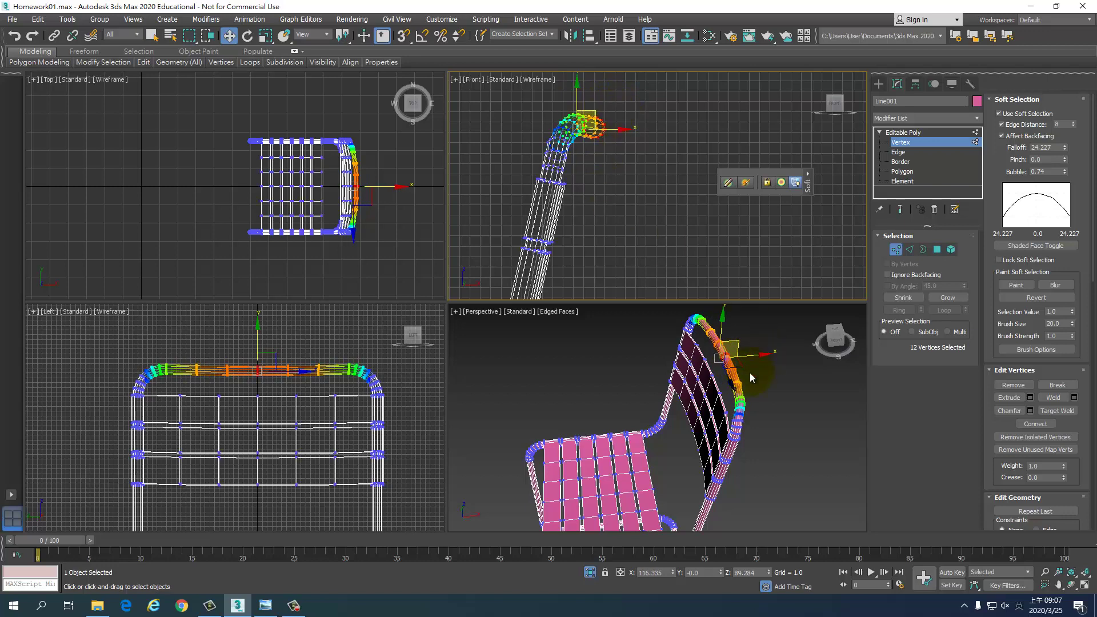
mouse_move(750, 372)
middle_mouse_down("alt")
mouse_move(812, 416)
mouse_move(840, 465)
mouse_move(717, 435)
mouse_move(739, 424)
mouse_move(738, 394)
middle_mouse_up("alt")
left_click(903, 132)
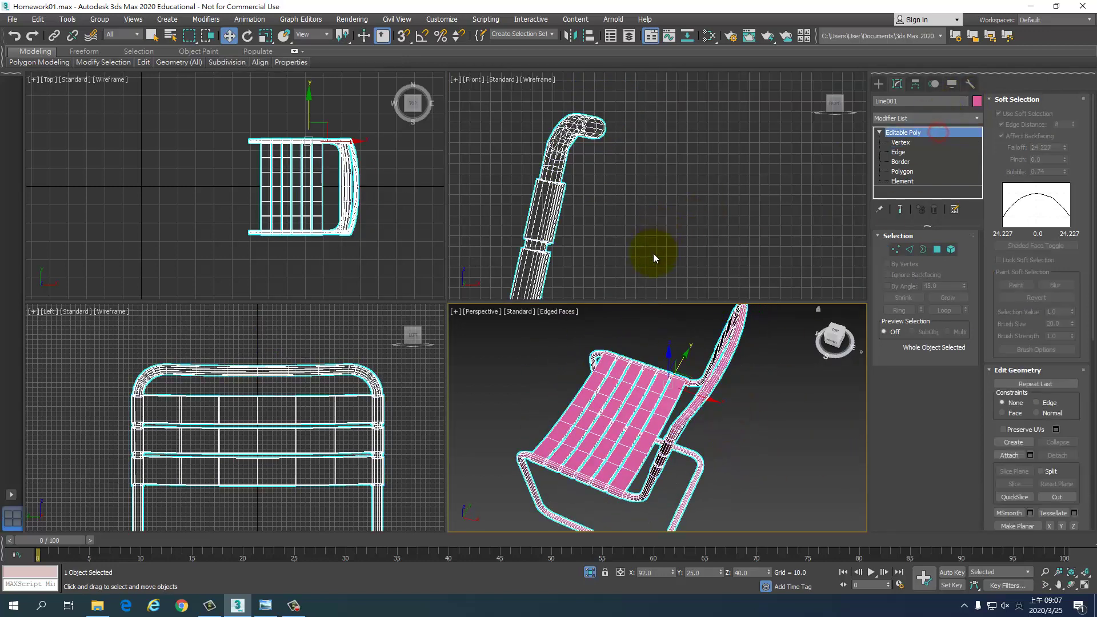
- Maximize the Perspective view, hide edged faces, and orbit to see the chair from behind
middle_click_drag(687, 440, 711, 431, "alt")
key("alt+w")
scroll(565, 387, "down", 5)
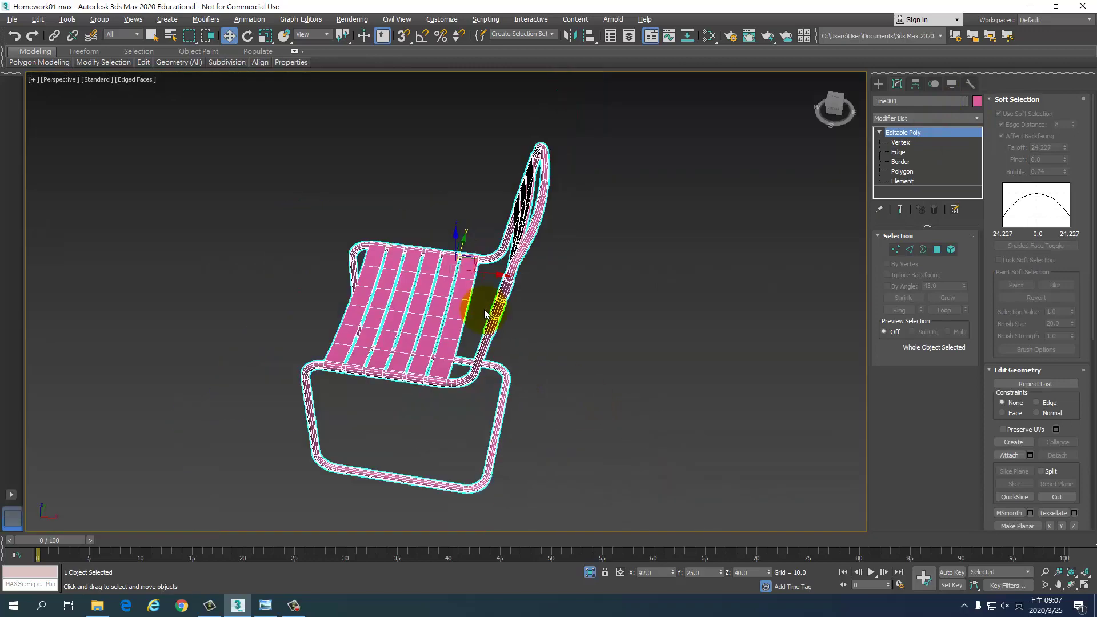
mouse_move(489, 318)
middle_mouse_down("alt")
mouse_move(529, 322)
mouse_move(690, 280)
middle_mouse_up("alt")
key("F4")
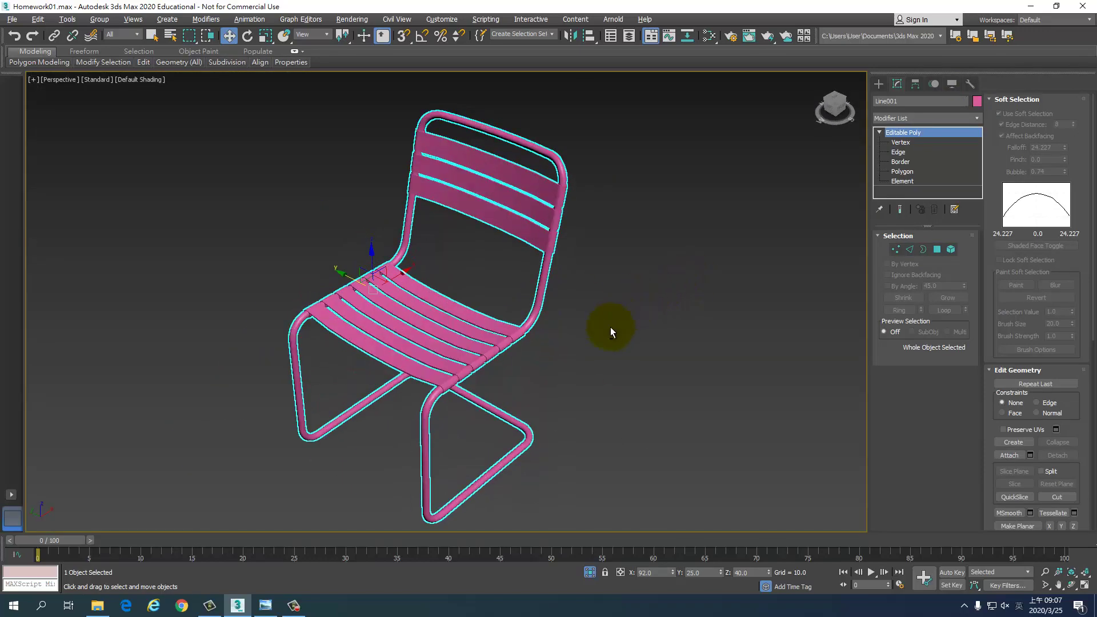
mouse_move(609, 326)
middle_mouse_down("alt")
mouse_move(480, 332)
mouse_move(602, 340)
mouse_move(572, 282)
mouse_move(505, 296)
mouse_move(416, 377)
middle_mouse_up("alt")
- Inspect the backrest frame from several angles, then frame the whole chair and show the Create panel
scroll(454, 273, "up", 4)
scroll(416, 377, "up", 2)
scroll(593, 289, "up", 2)
scroll(533, 272, "up", 3)
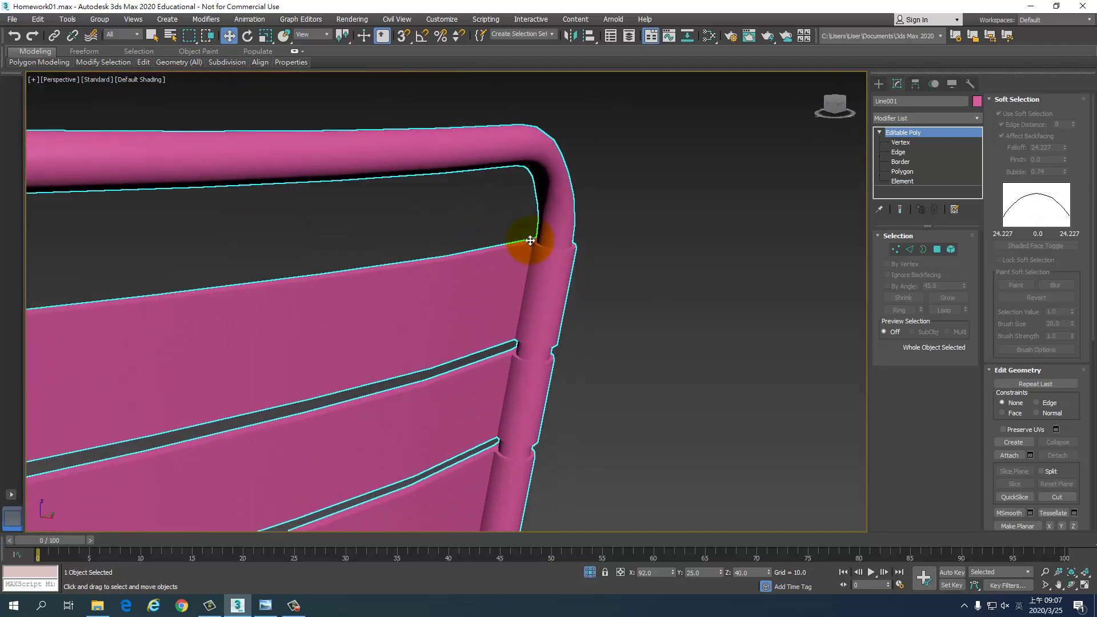
mouse_move(567, 259)
middle_mouse_down("alt")
mouse_move(577, 277)
mouse_move(555, 282)
mouse_move(543, 334)
middle_mouse_up("alt")
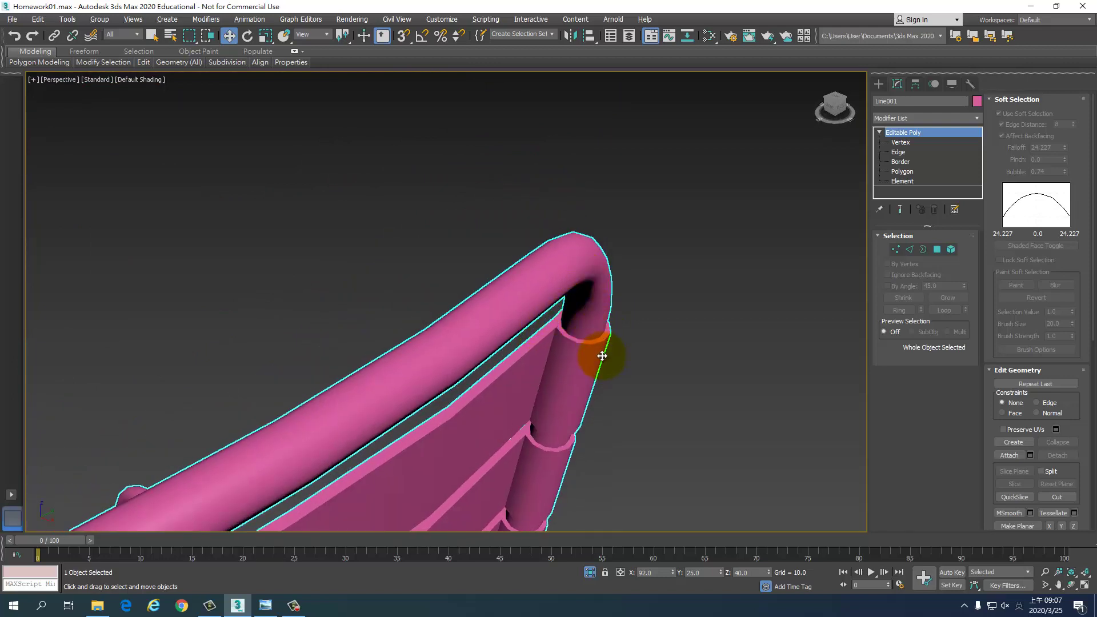
mouse_move(592, 343)
middle_mouse_down("alt")
mouse_move(560, 332)
mouse_move(624, 153)
mouse_move(440, 311)
mouse_move(448, 323)
mouse_move(525, 225)
mouse_move(520, 282)
mouse_move(416, 331)
middle_mouse_up("alt")
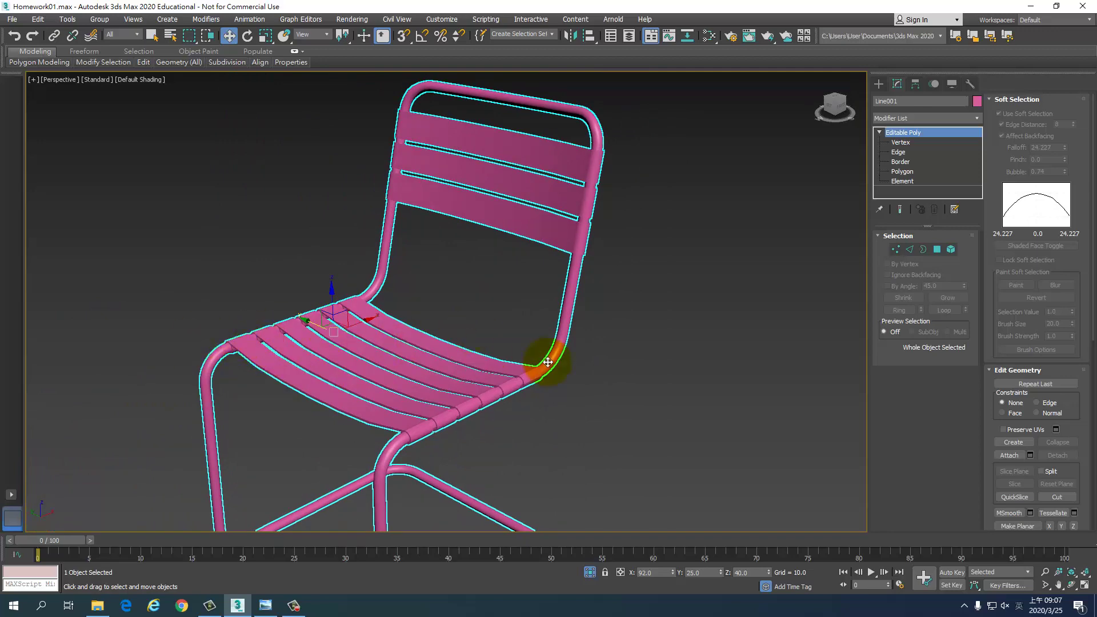
mouse_move(547, 362)
middle_mouse_down("alt")
mouse_move(651, 308)
mouse_move(633, 298)
mouse_move(655, 328)
middle_mouse_up("alt")
scroll(656, 328, "down", 3)
key("z")
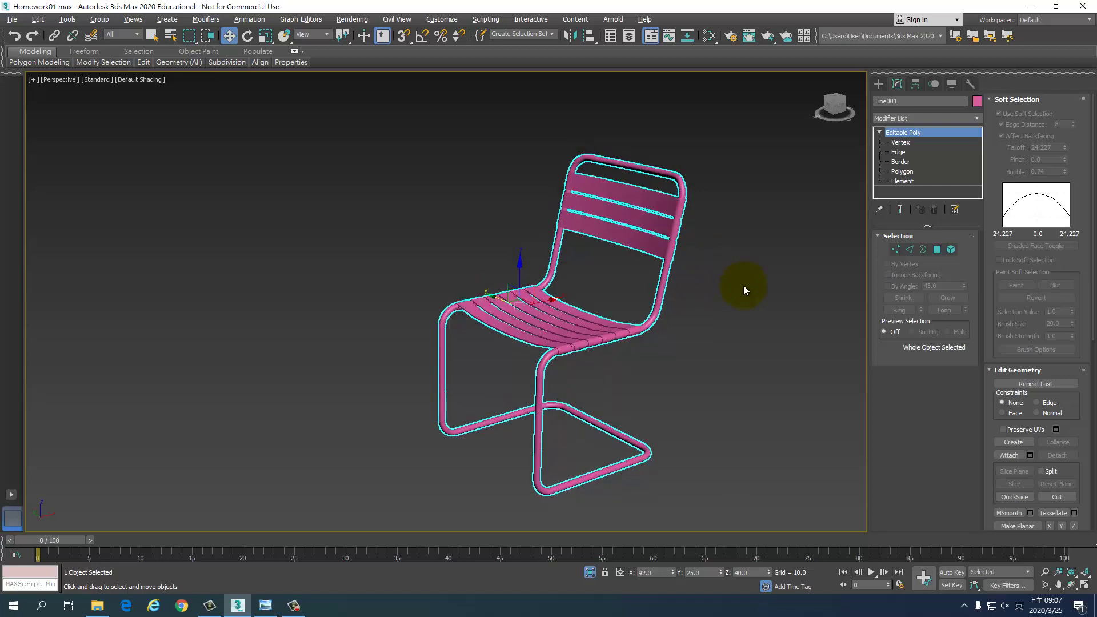
left_click(878, 84)
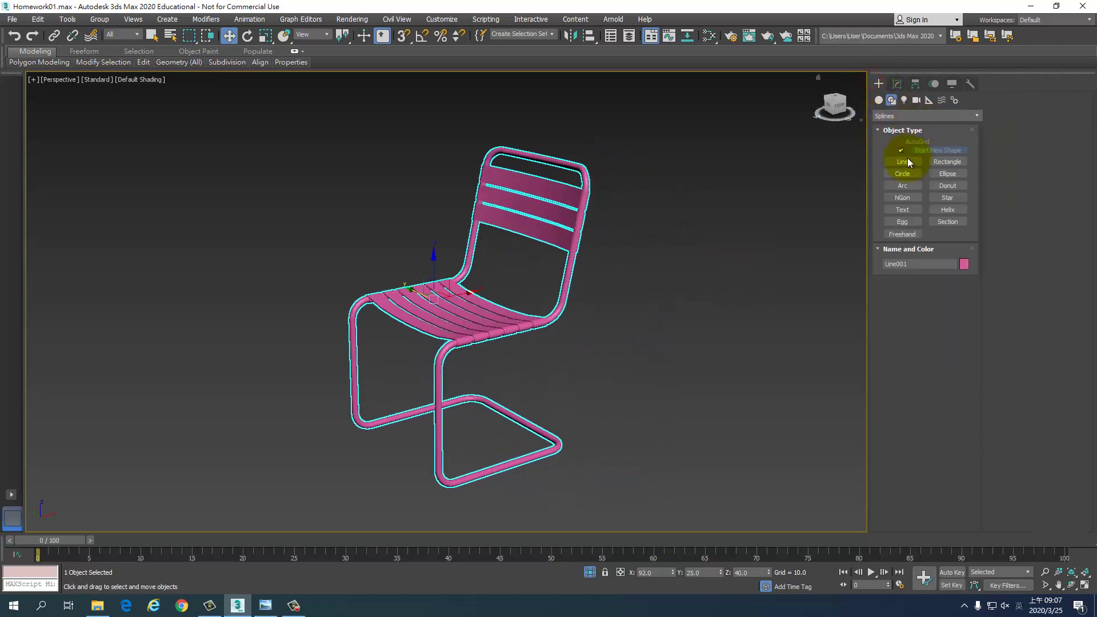
- Draw a 1.64 × 6.013 × 2.03 box pad under the bottom runner in the Front view, using four viewports
left_click(878, 100)
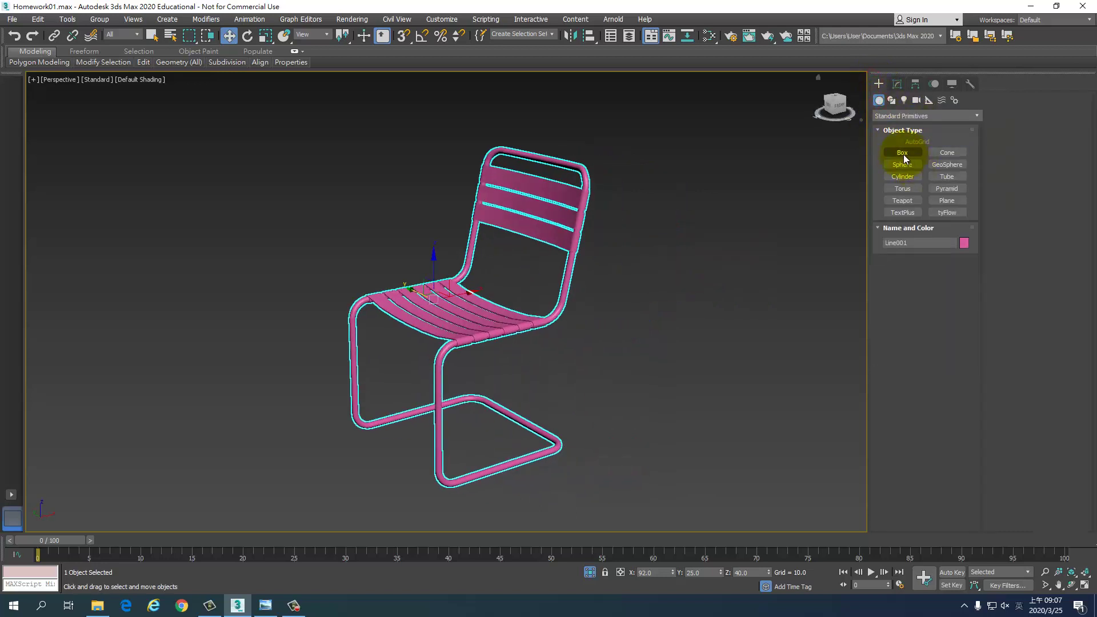
left_click(902, 152)
middle_click_drag(426, 436, 398, 372)
key("alt+w")
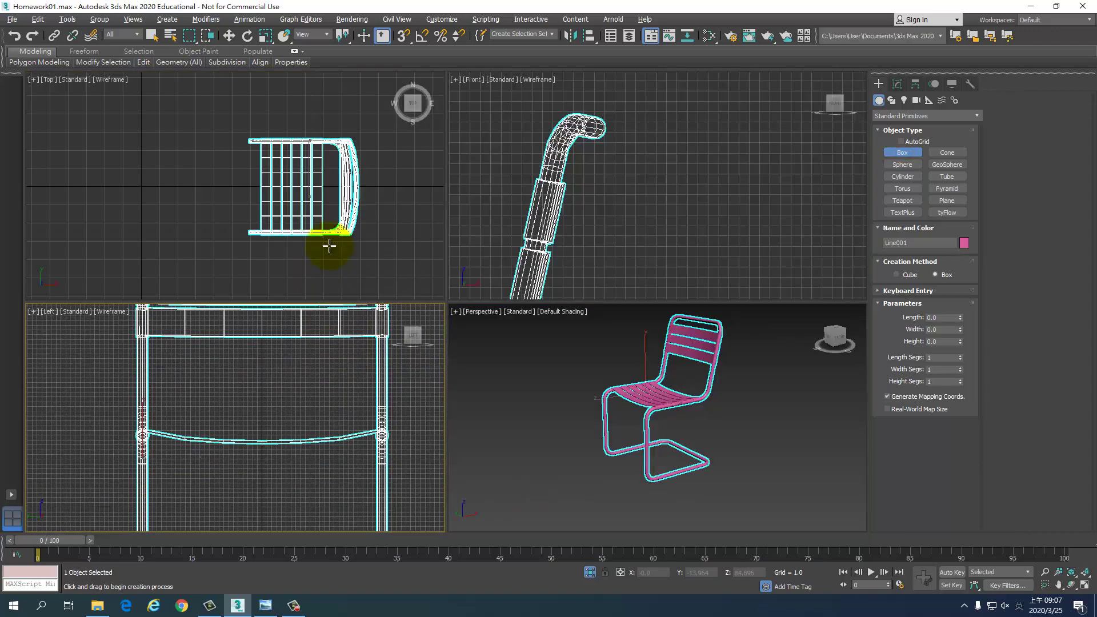
middle_click_drag(319, 400, 264, 497)
mouse_move(644, 251)
middle_mouse_down()
mouse_move(632, 139)
mouse_move(722, 158)
mouse_move(594, 176)
mouse_move(649, 186)
mouse_move(544, 212)
middle_mouse_up()
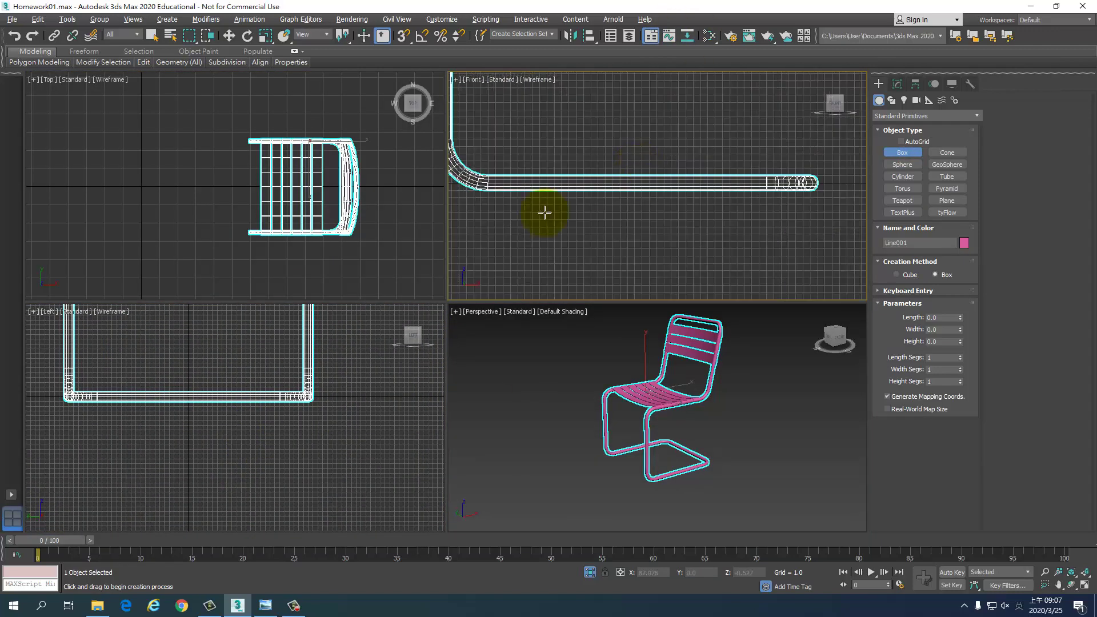
left_click_drag(507, 185, 547, 196)
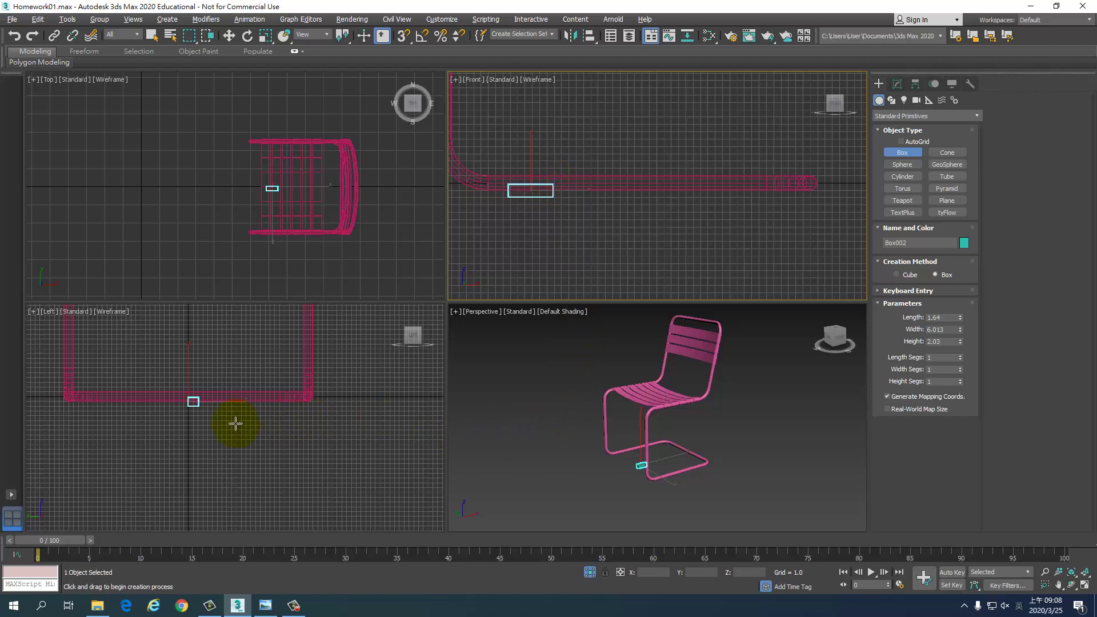
right_click(235, 423)
right_click(566, 209)
scroll(673, 205, "down", 3)
- Slide the box pad to the end of the runner and raise it to meet the tube
middle_click_drag(304, 356, 368, 356)
right_click(283, 406)
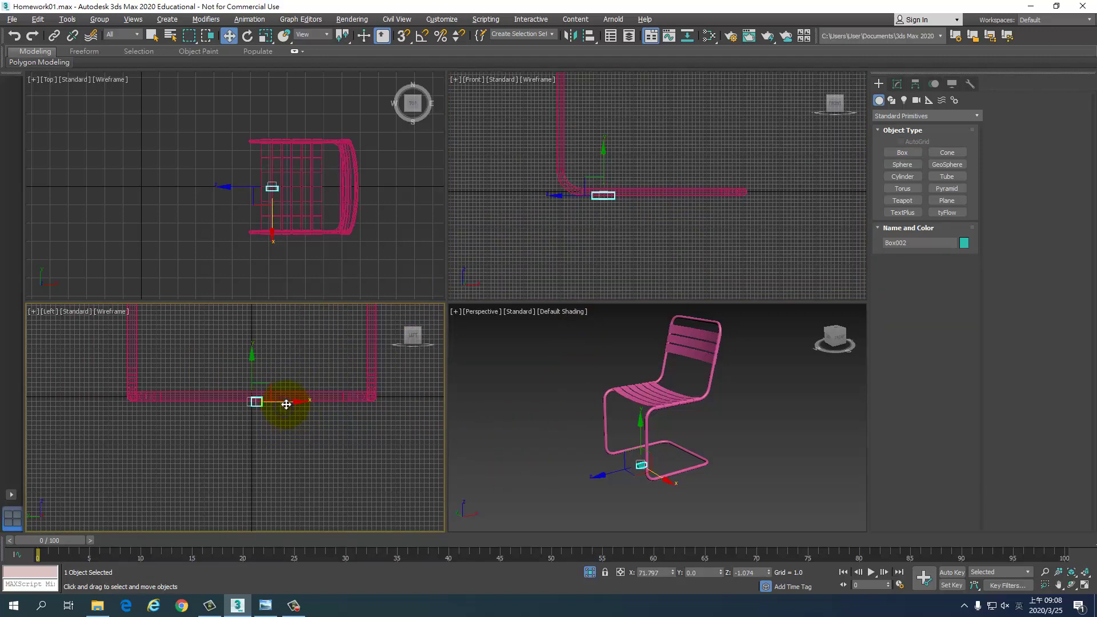
left_click_drag(287, 403, 399, 401)
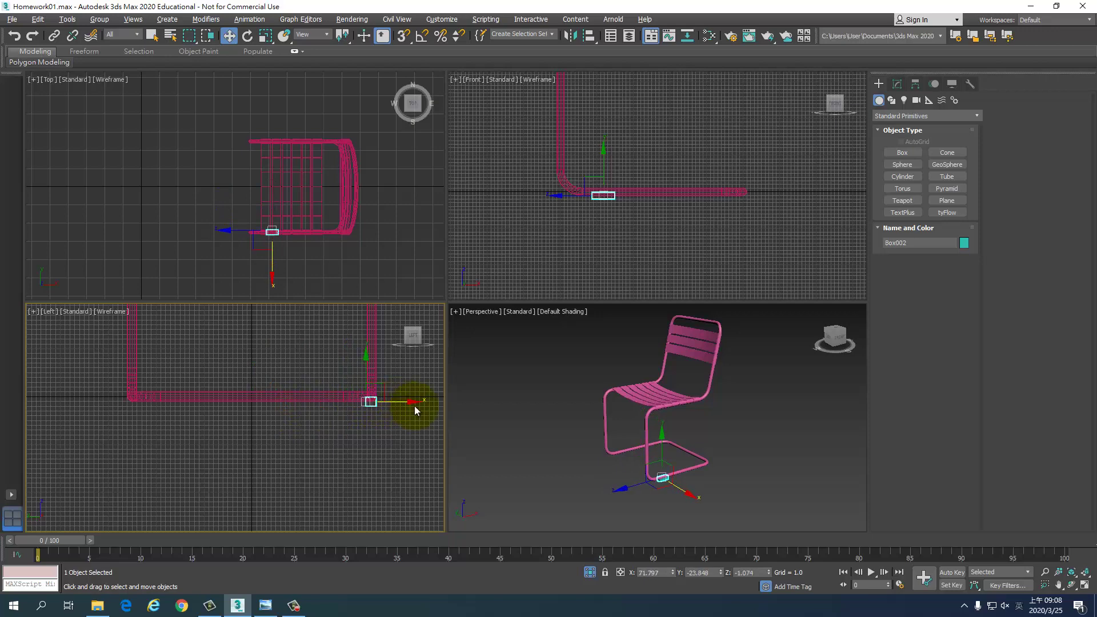
scroll(731, 493, "up", 3)
scroll(710, 480, "up", 2)
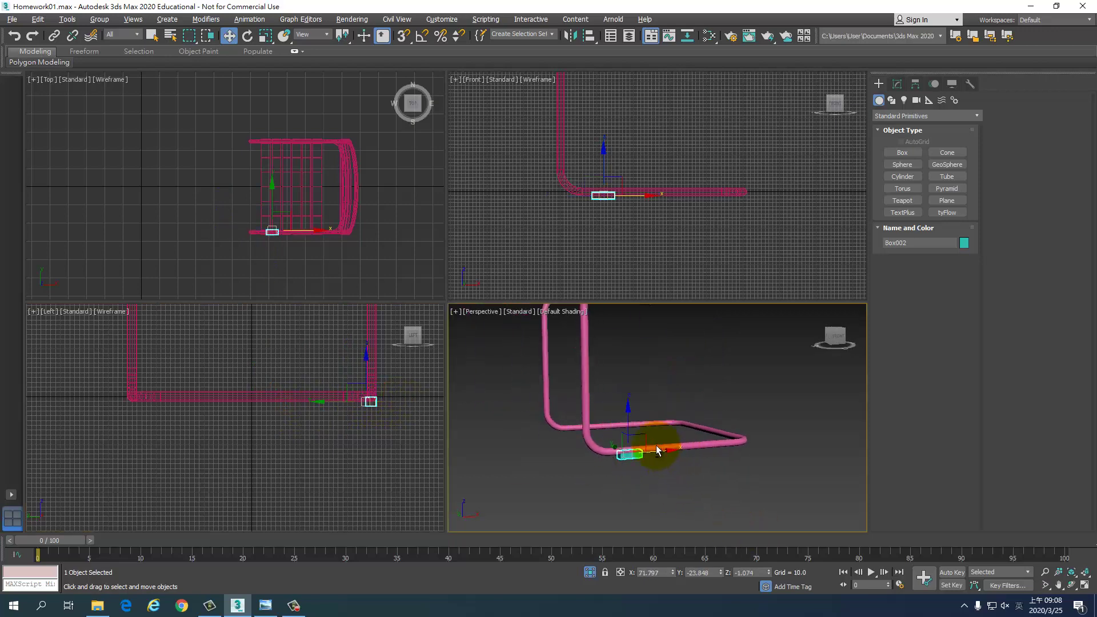
mouse_move(655, 444)
middle_mouse_down("alt")
mouse_move(623, 434)
mouse_move(648, 453)
middle_mouse_up("alt")
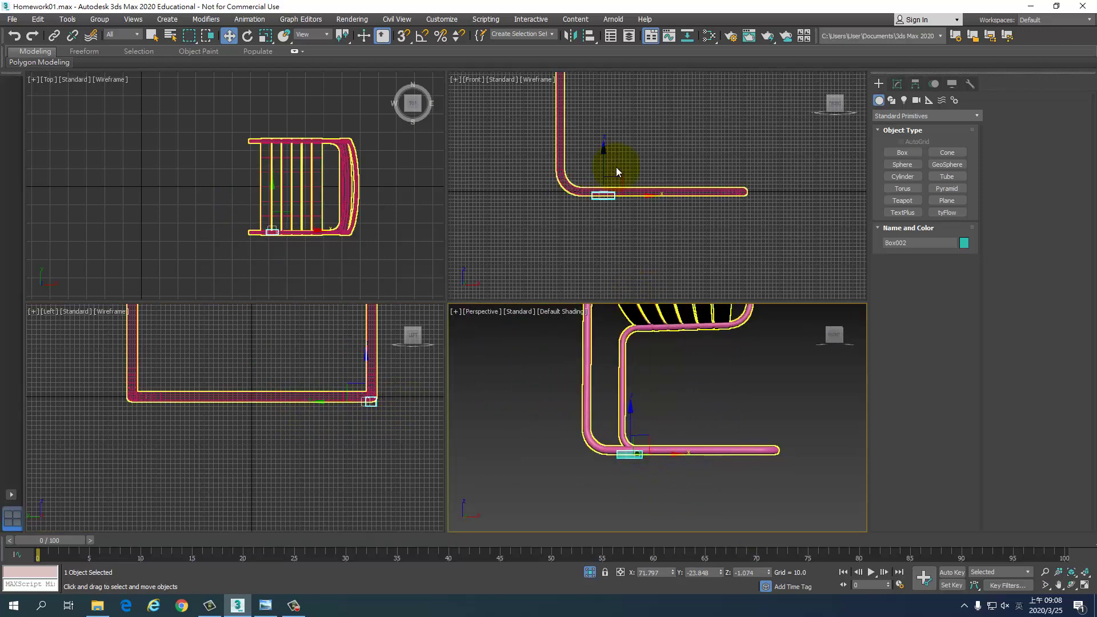
scroll(606, 200, "up", 2)
scroll(627, 203, "up", 1)
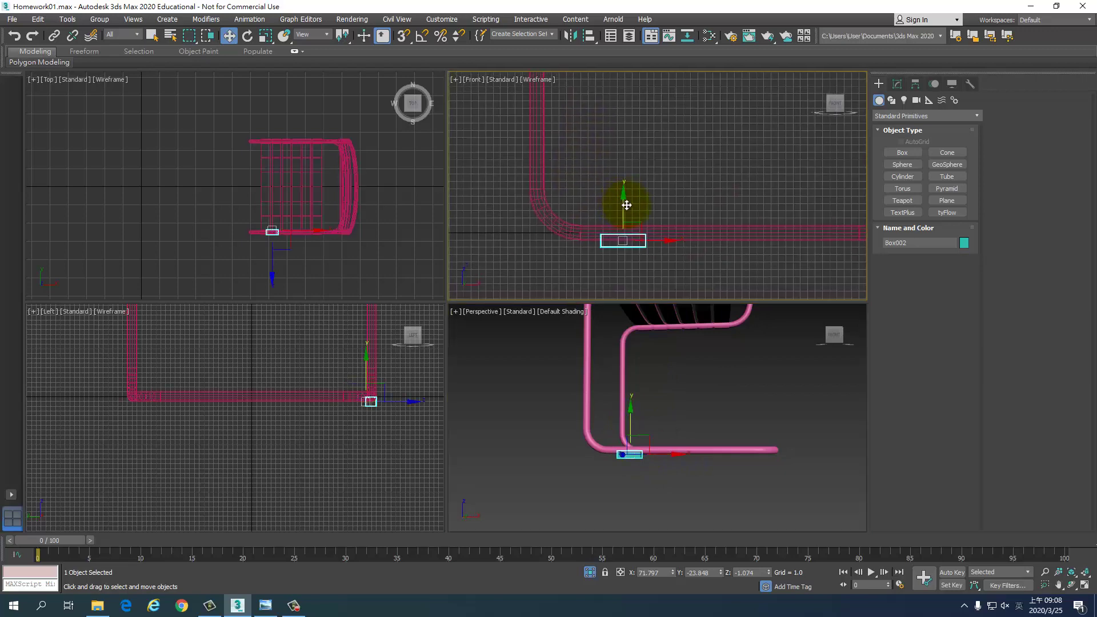
left_click_drag(627, 204, 626, 202)
- Shift-drag one copy of the pad further along the same runner
scroll(731, 260, "down", 1)
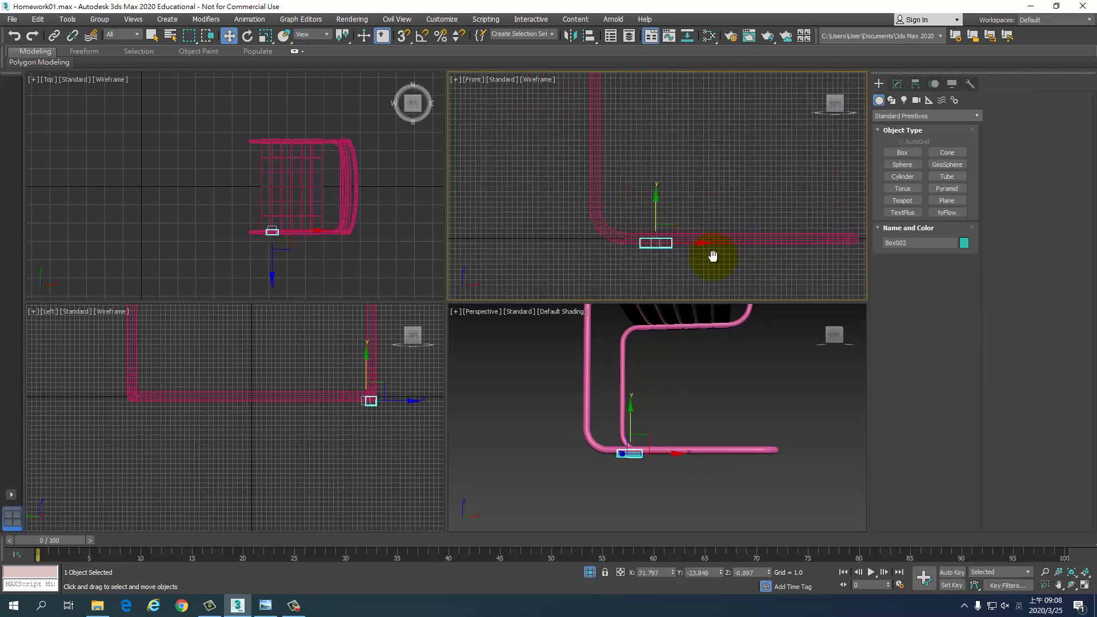
middle_click_drag(713, 255, 624, 245)
left_click_drag(624, 245, 760, 246, "shift")
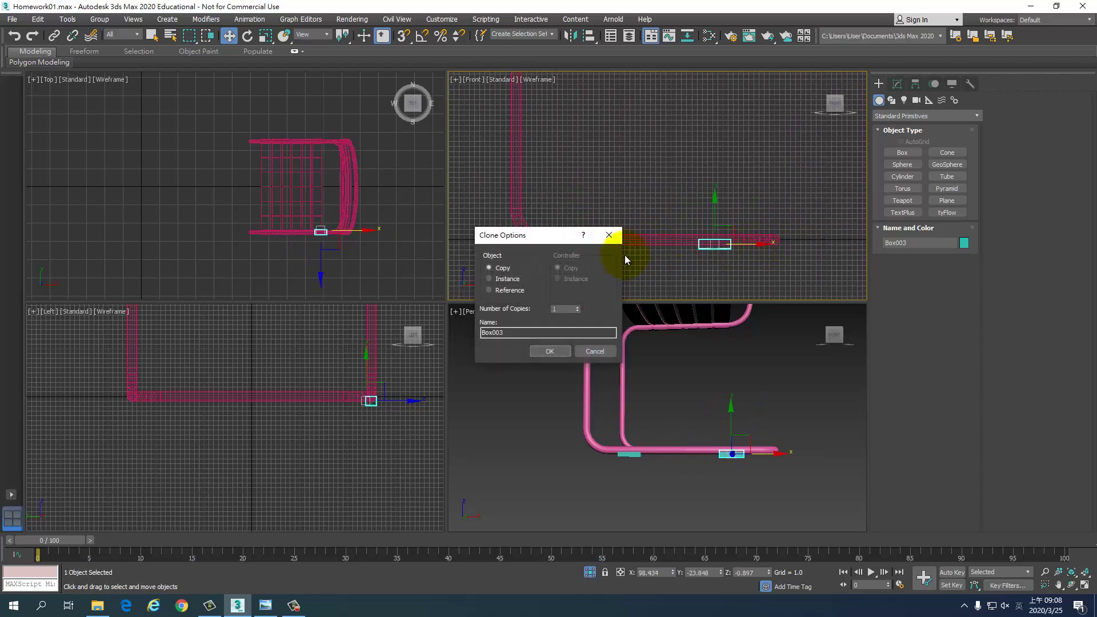
left_click(551, 350)
- Copy both pads across to the other runner, giving four pads in total
mouse_move(362, 422)
left_mouse_down()
mouse_move(419, 373)
mouse_move(380, 393)
left_mouse_up()
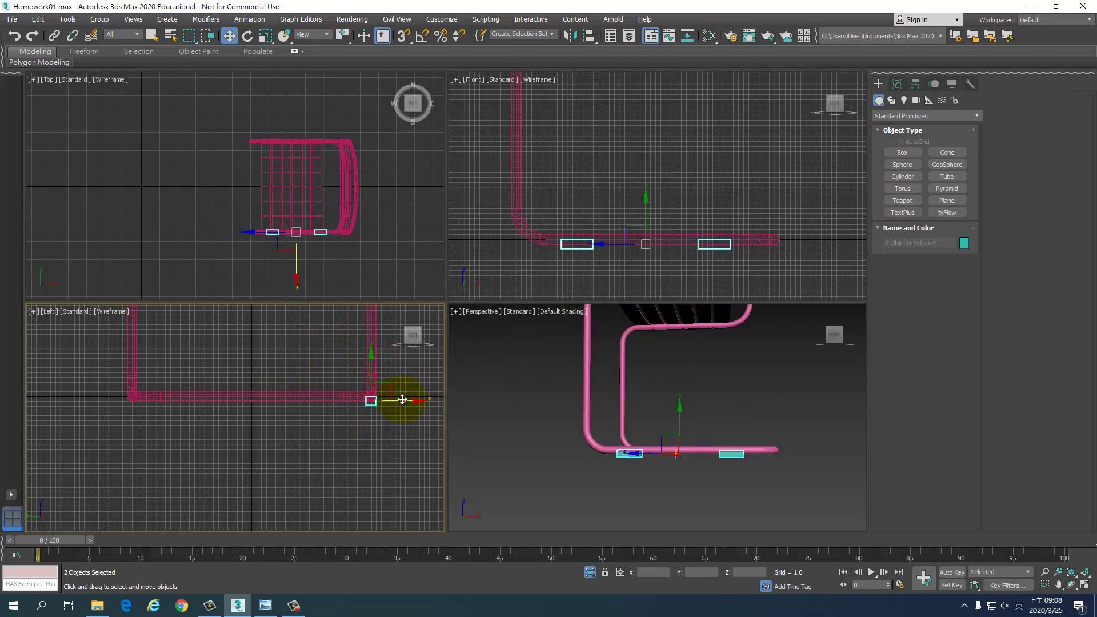
left_click_drag(403, 400, 164, 425)
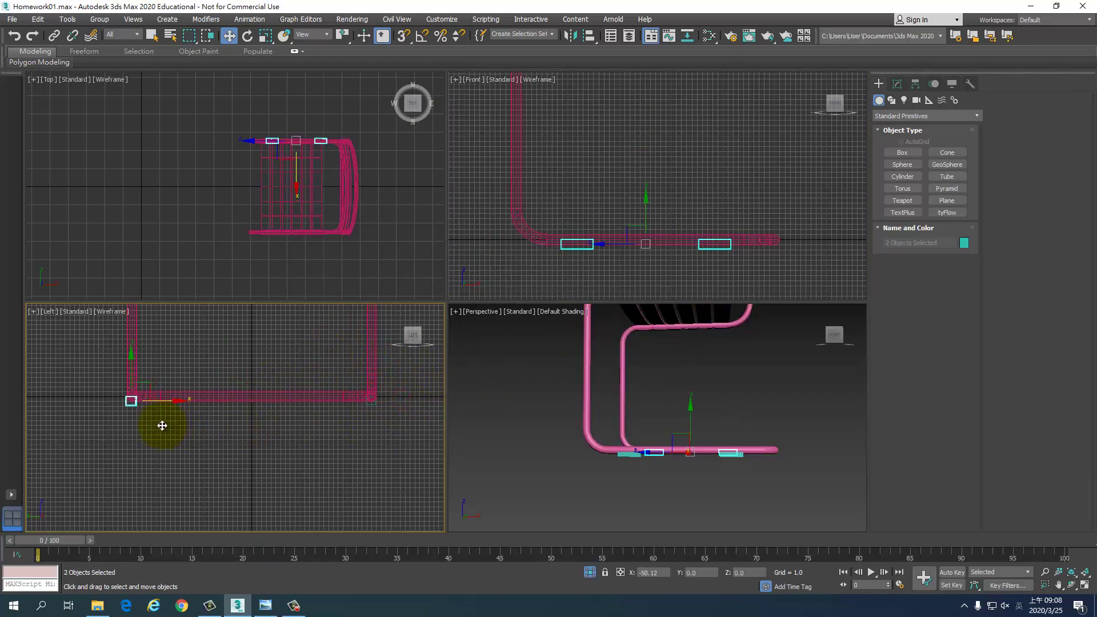
left_click_drag(163, 425, 164, 425)
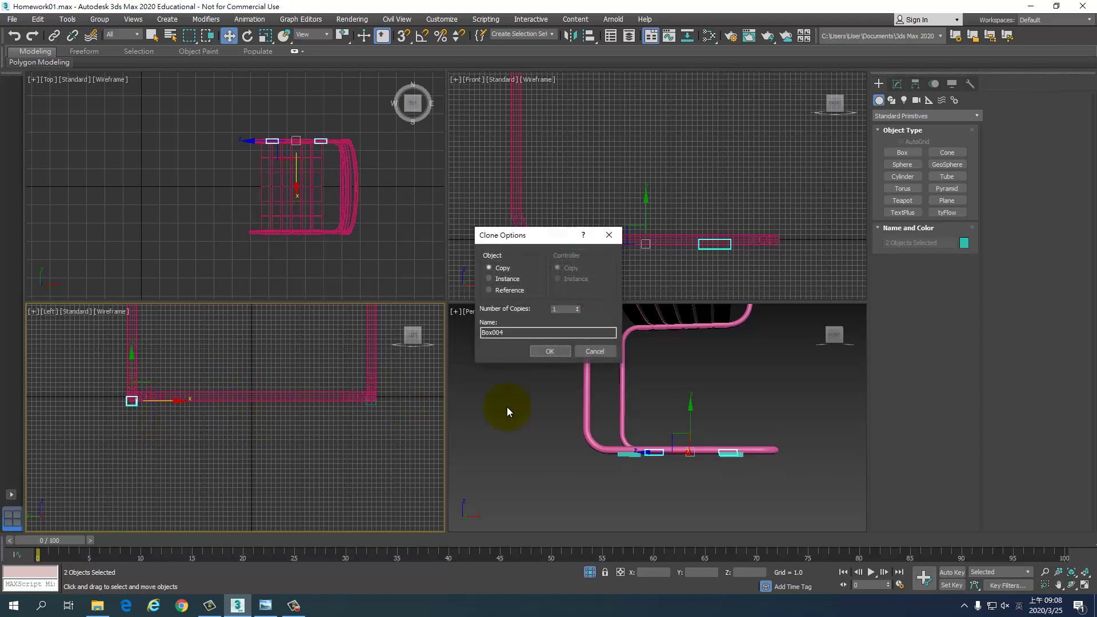
left_click(546, 351)
middle_click_drag(686, 464, 719, 482, "alt")
key("alt+w")
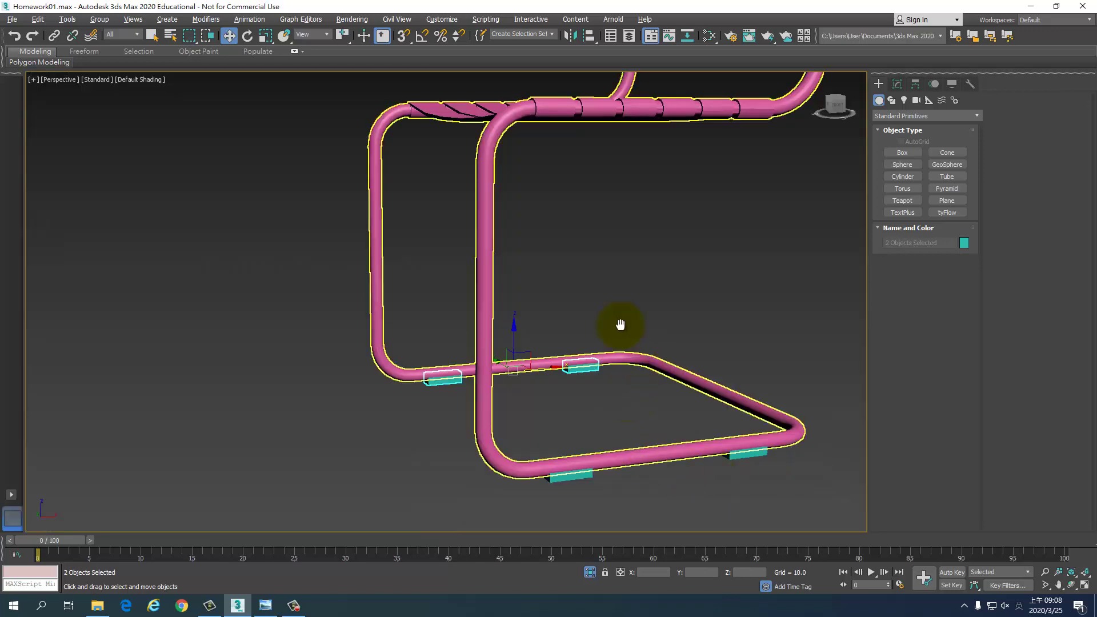
scroll(673, 197, "up", 2)
left_click(669, 195)
scroll(694, 266, "up", 3)
scroll(695, 269, "down", 3)
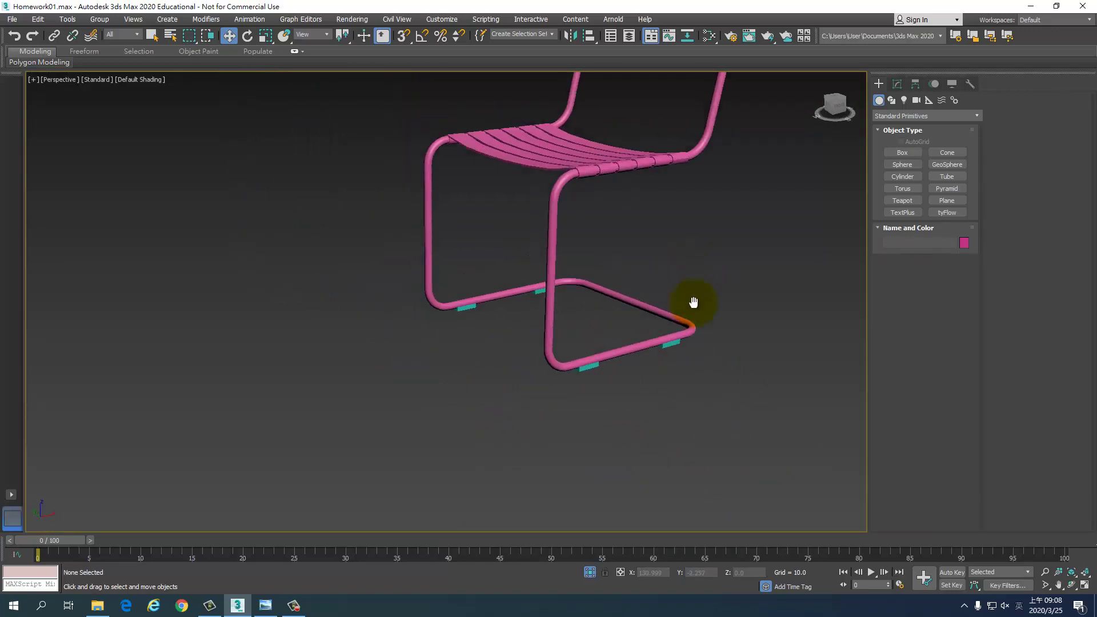
left_click(672, 416)
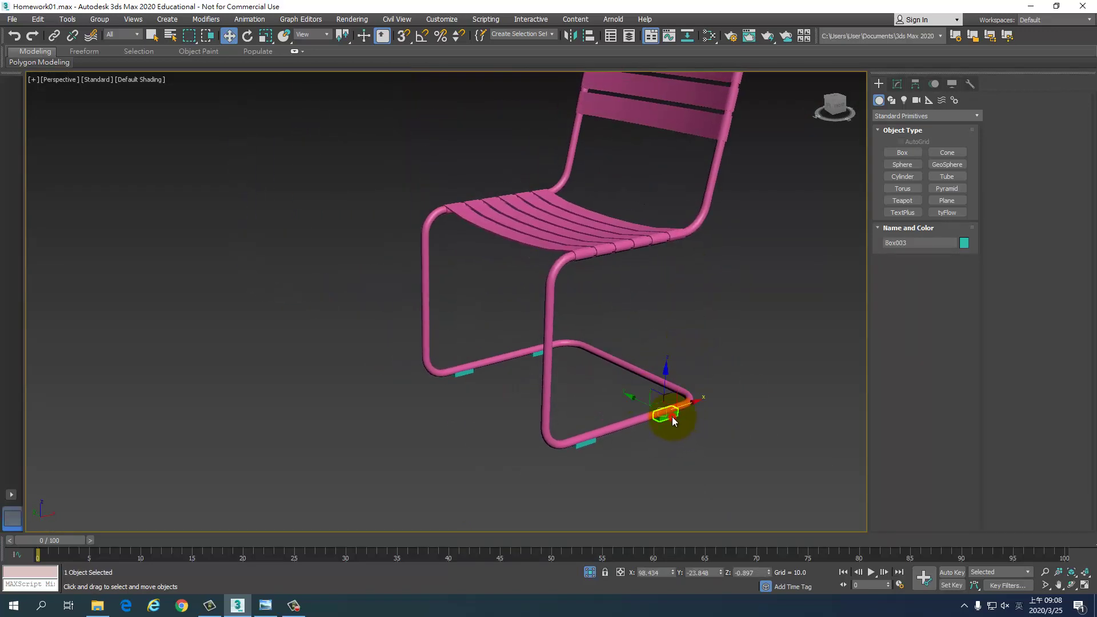
left_click(897, 85)
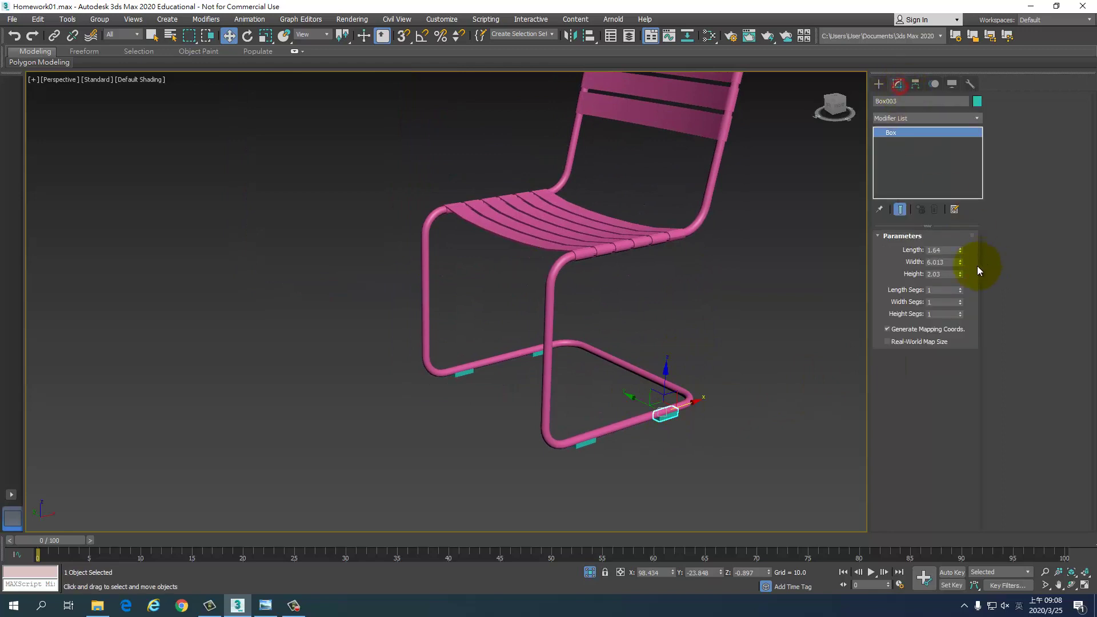
left_click_drag(963, 268, 965, 293)
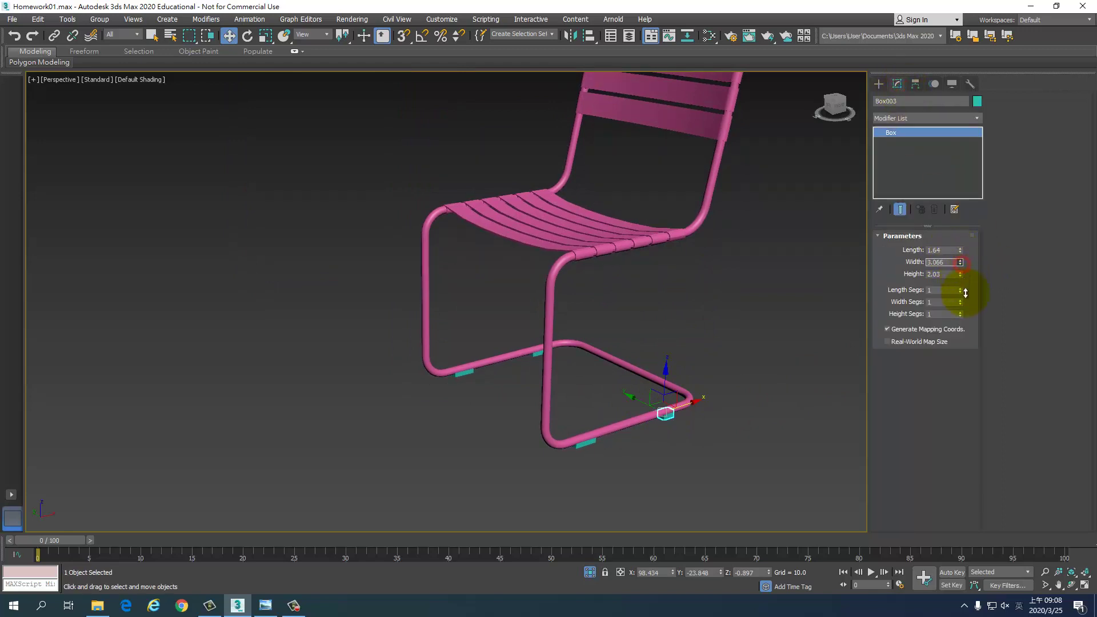
mouse_move(818, 342)
middle_mouse_down("alt")
mouse_move(769, 378)
mouse_move(718, 382)
middle_mouse_up("alt")
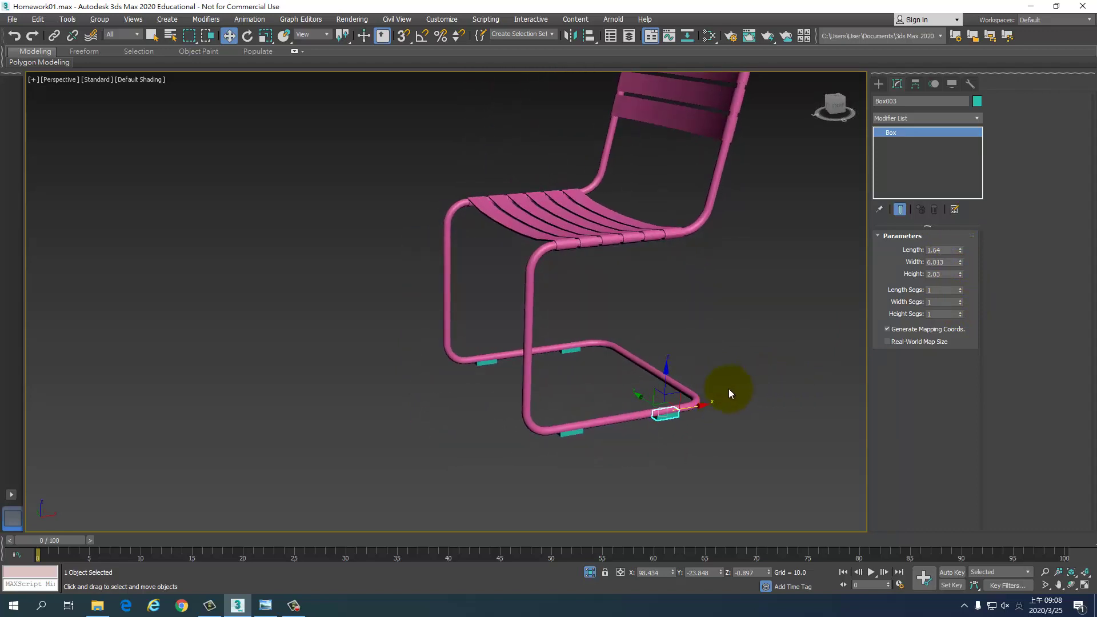
left_click(739, 318)
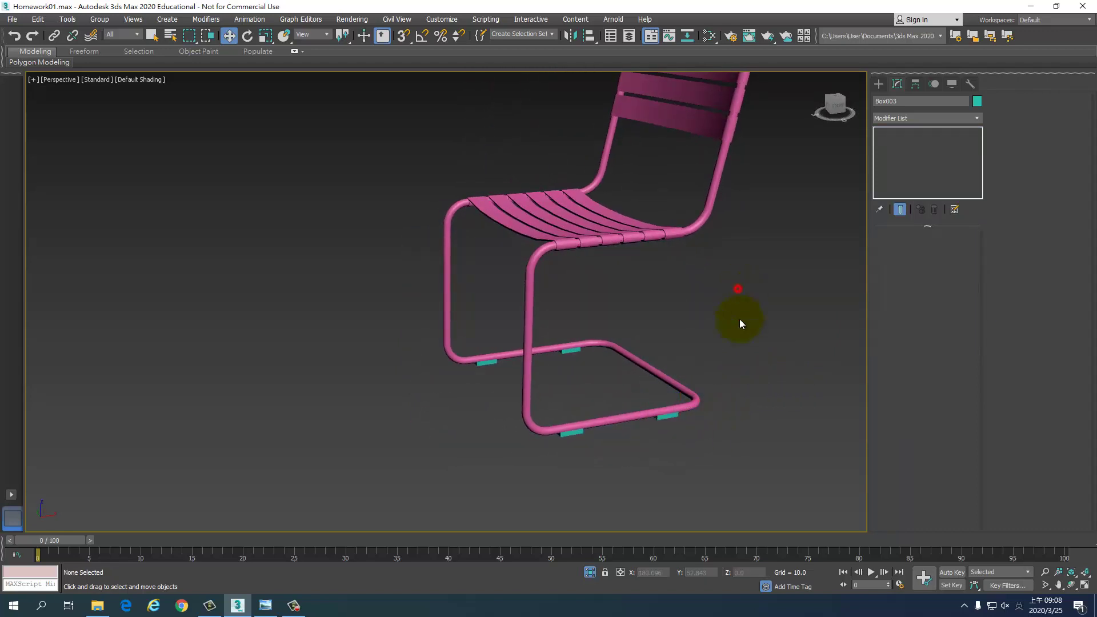
mouse_move(739, 318)
middle_mouse_down("alt")
mouse_move(721, 345)
mouse_move(690, 338)
mouse_move(666, 389)
middle_mouse_up("alt")
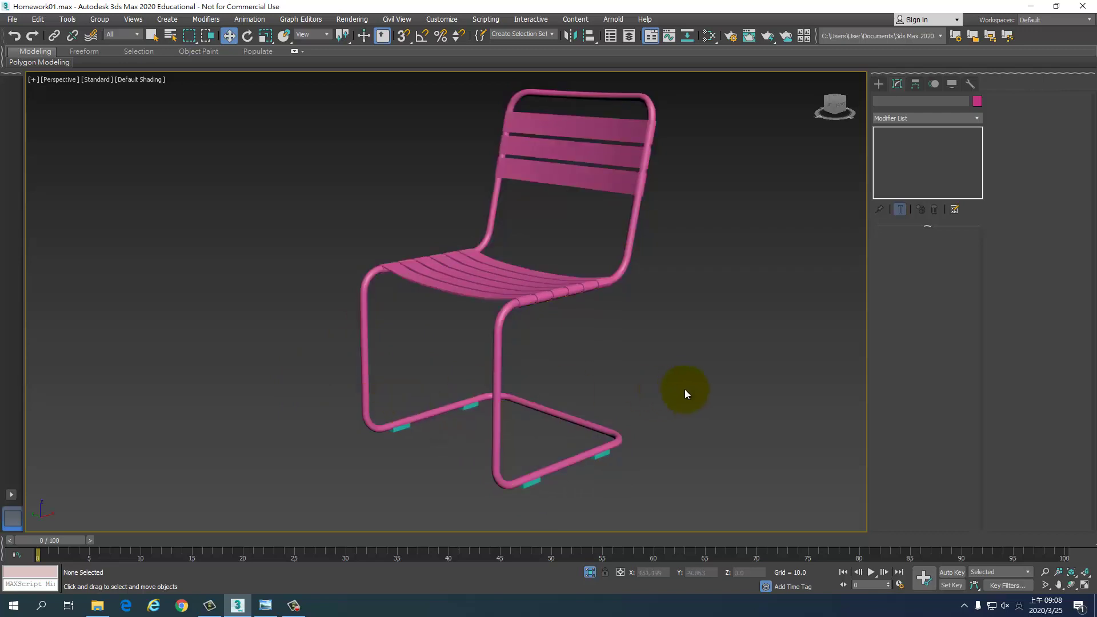
- Orbit out to bring the chair and the pink table into view in four viewports
mouse_move(677, 351)
middle_mouse_down("alt")
mouse_move(680, 372)
mouse_move(670, 348)
middle_mouse_up("alt")
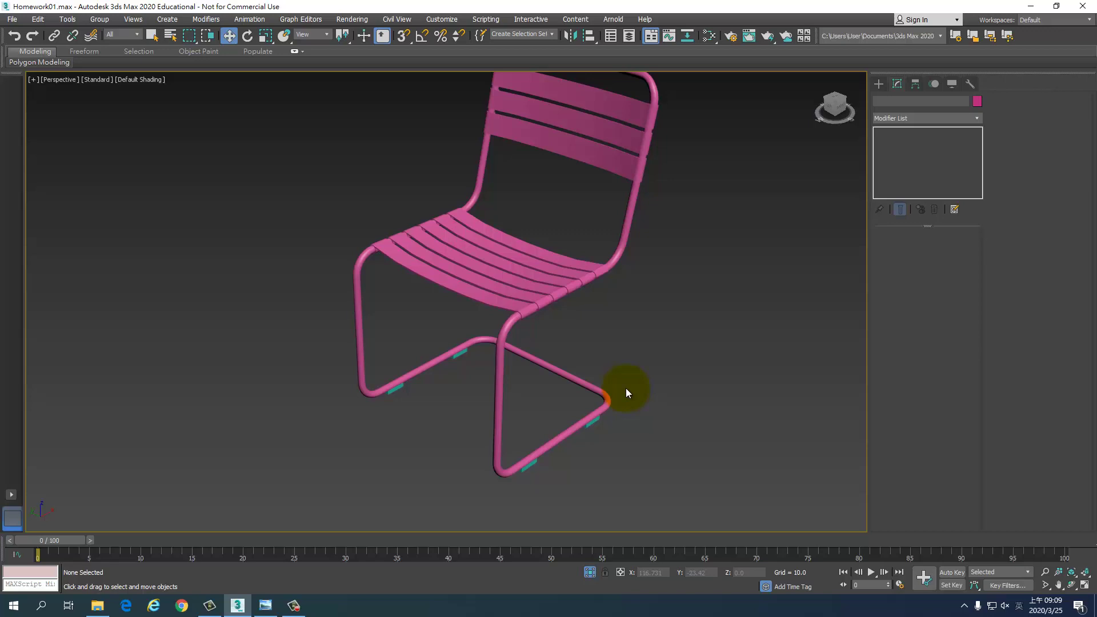
middle_click_drag(590, 502, 590, 393, "alt")
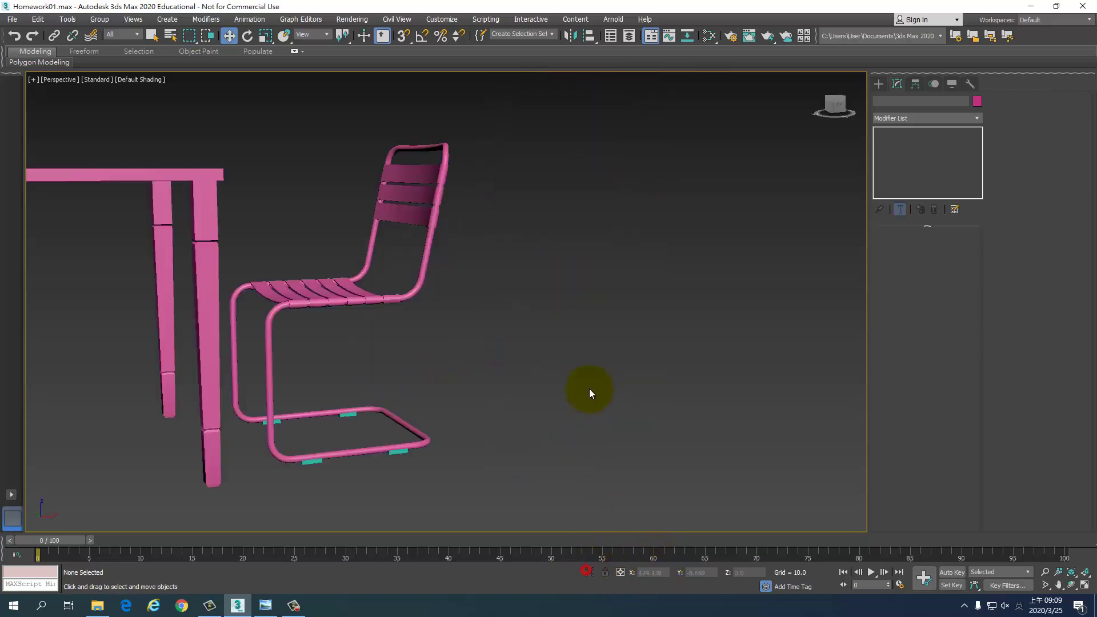
mouse_move(563, 355)
middle_mouse_down("alt")
mouse_move(441, 362)
mouse_move(496, 373)
mouse_move(501, 421)
mouse_move(498, 399)
mouse_move(521, 411)
middle_mouse_up("alt")
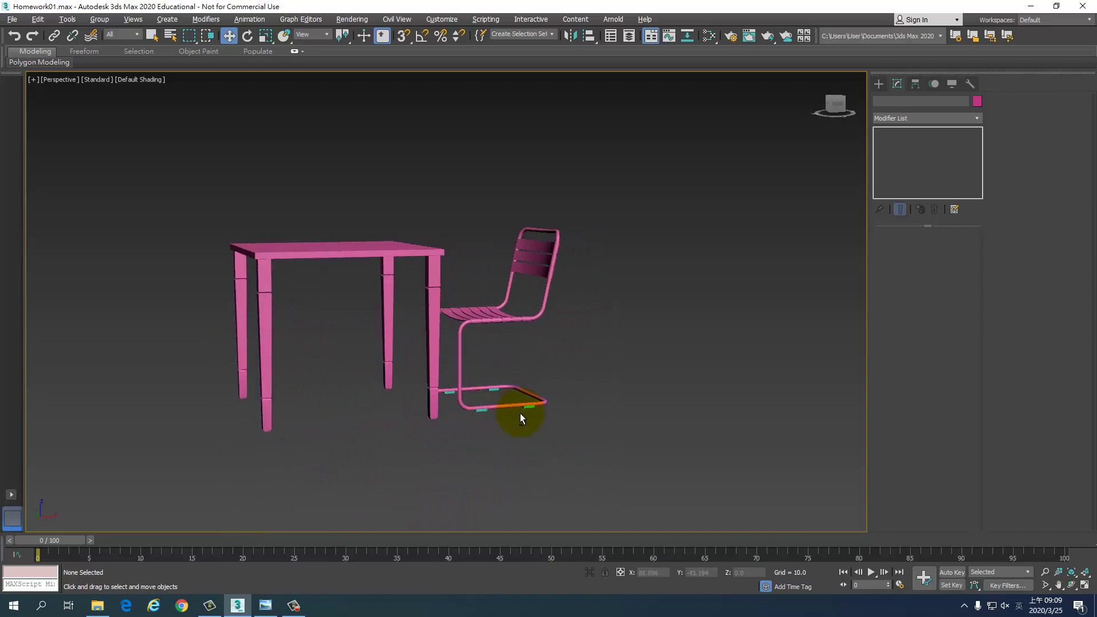
key("alt+w")
scroll(343, 423, "up", 3)
scroll(434, 385, "up", 3)
scroll(343, 394, "up", 3)
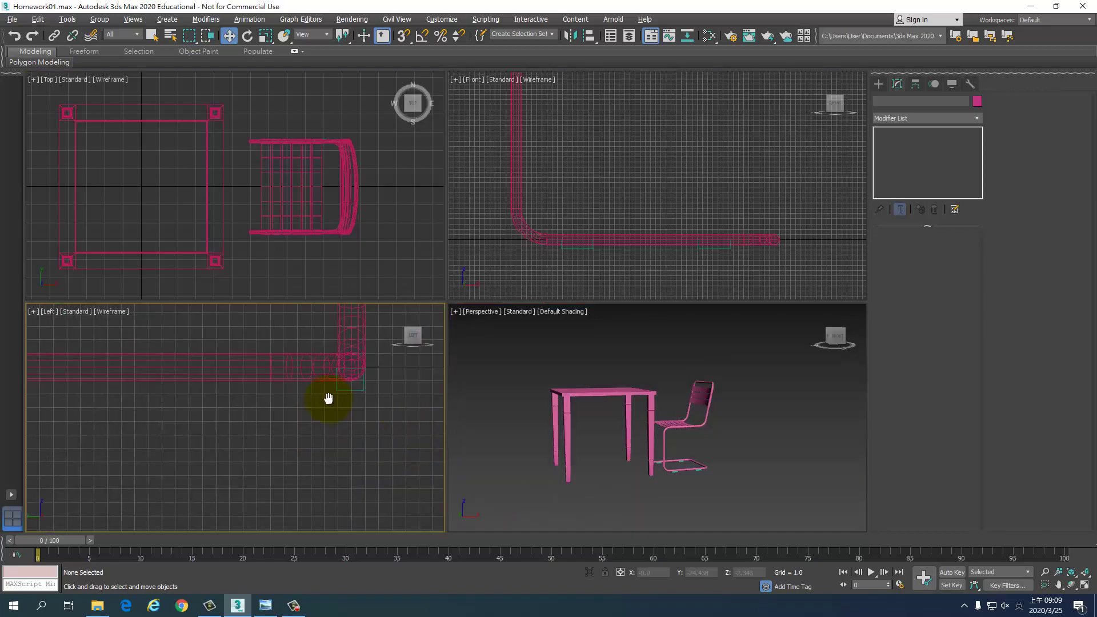
scroll(314, 374, "up", 3)
- Select the chair's base rail and pads and lift them slightly upward along Y
left_click_drag(333, 359, 329, 370)
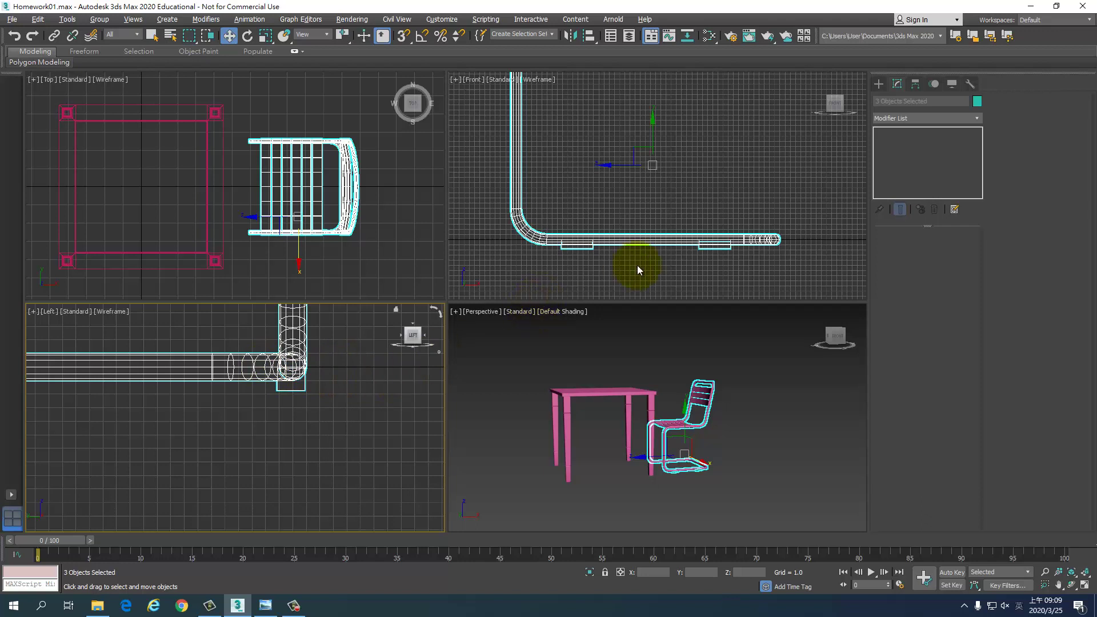
left_click_drag(854, 220, 741, 246, "ctrl")
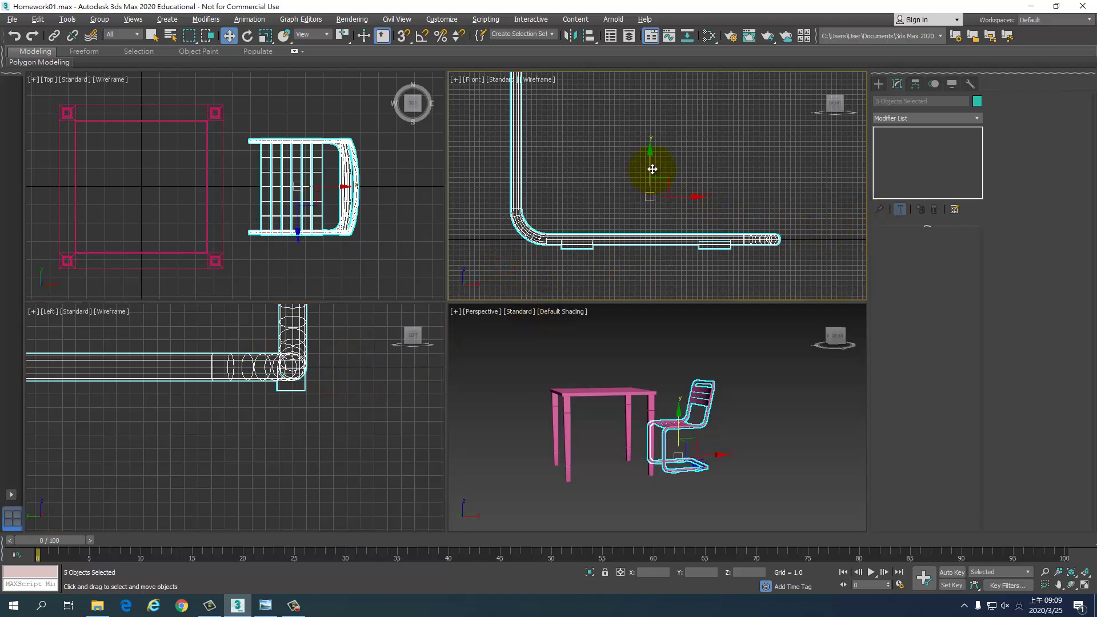
left_click_drag(652, 169, 651, 161)
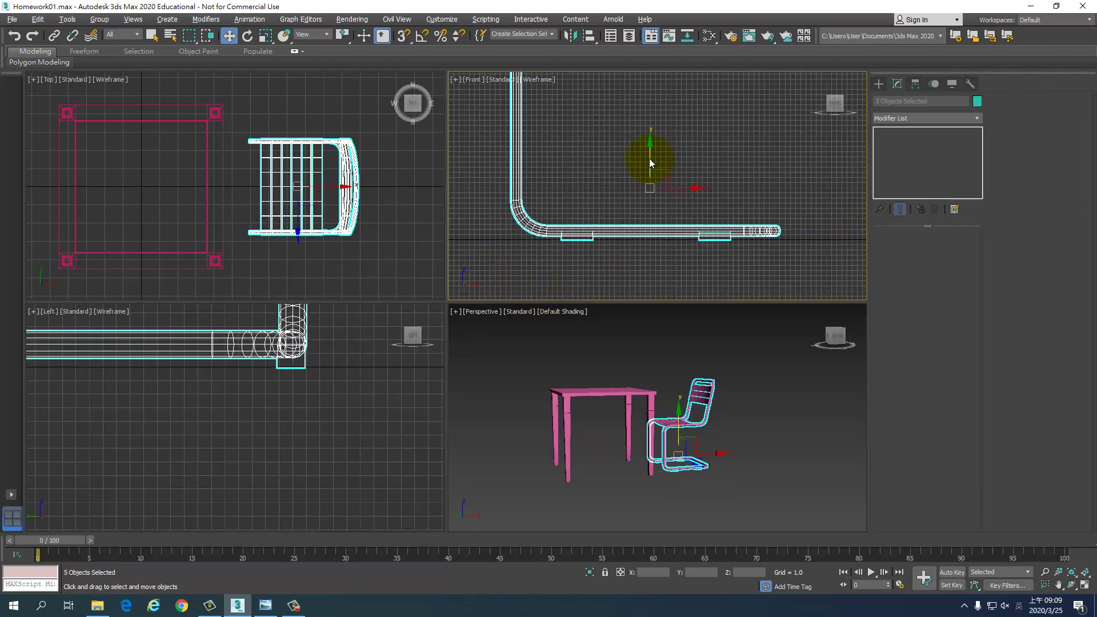
left_click(694, 497)
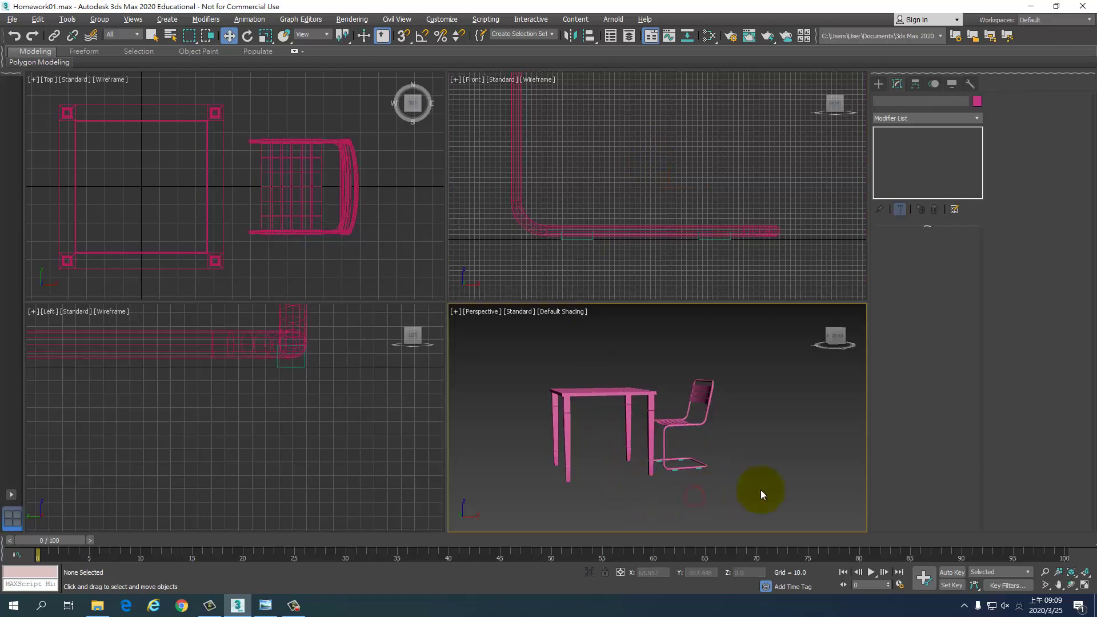
mouse_move(729, 481)
middle_mouse_down("alt")
mouse_move(719, 493)
mouse_move(741, 495)
mouse_move(703, 434)
mouse_move(720, 430)
middle_mouse_up("alt")
- Undo the base lift and draw a snapped 400 × 500 ground plane beneath the table and chair
key("ctrl+z")
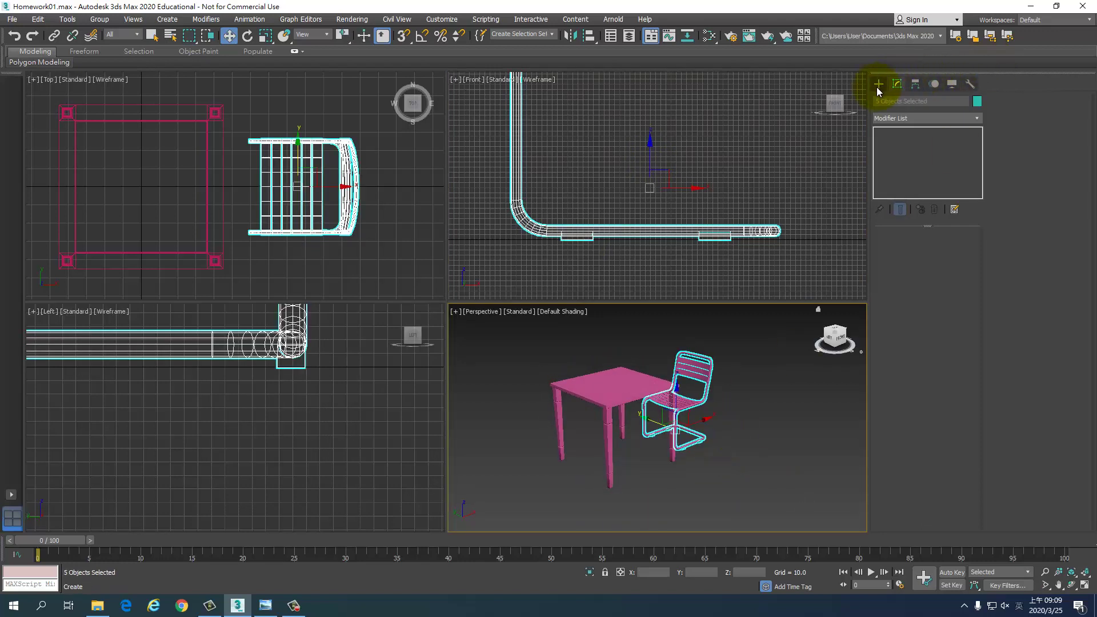
key("ctrl+z")
left_click(878, 86)
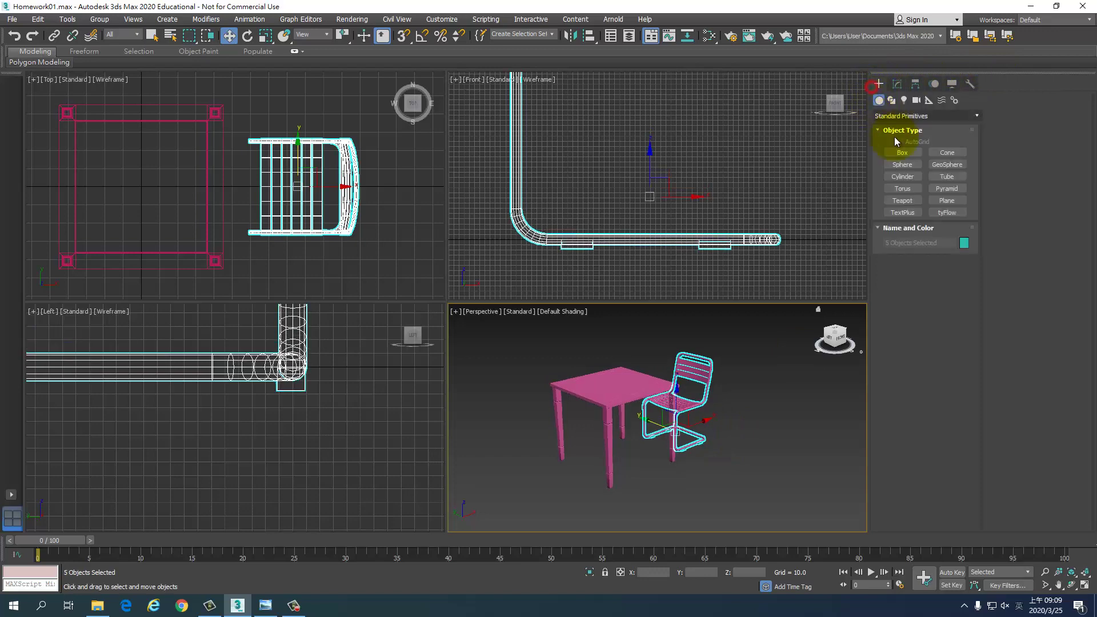
left_click(946, 201)
scroll(293, 183, "down", 5)
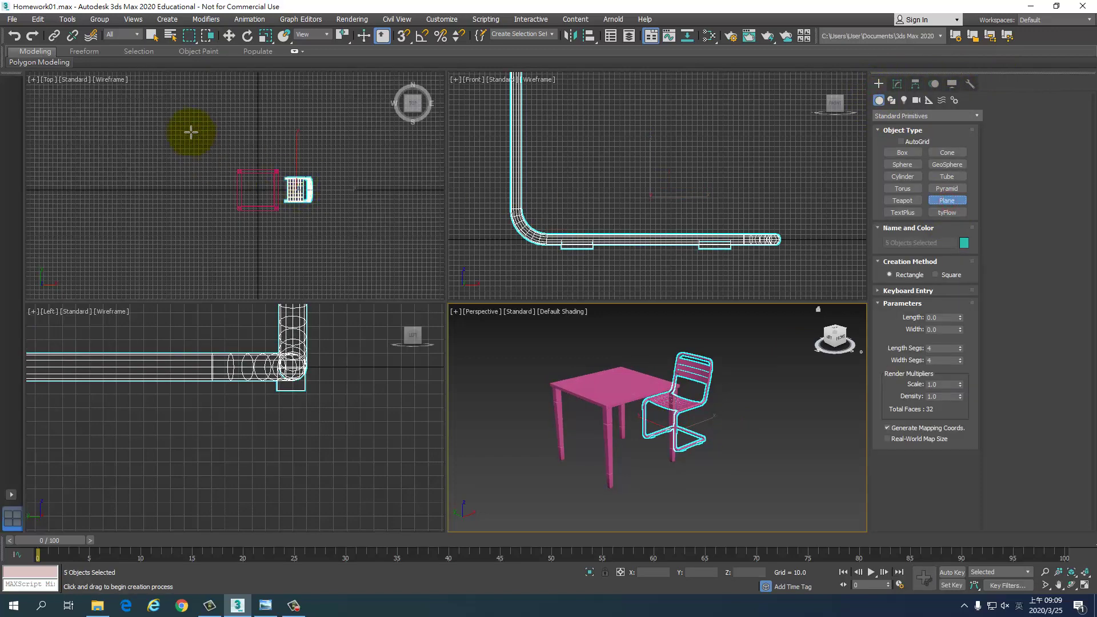
scroll(183, 111, "down", 3)
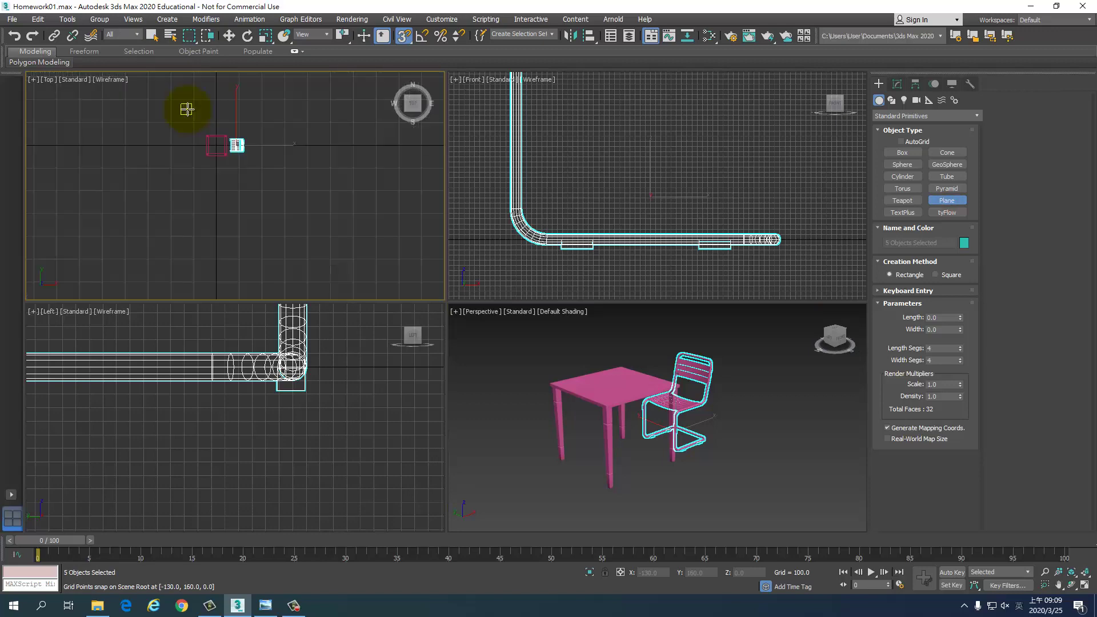
key("s")
mouse_move(171, 101)
left_mouse_down()
mouse_move(283, 155)
mouse_move(282, 191)
mouse_move(272, 186)
mouse_move(285, 190)
left_mouse_up()
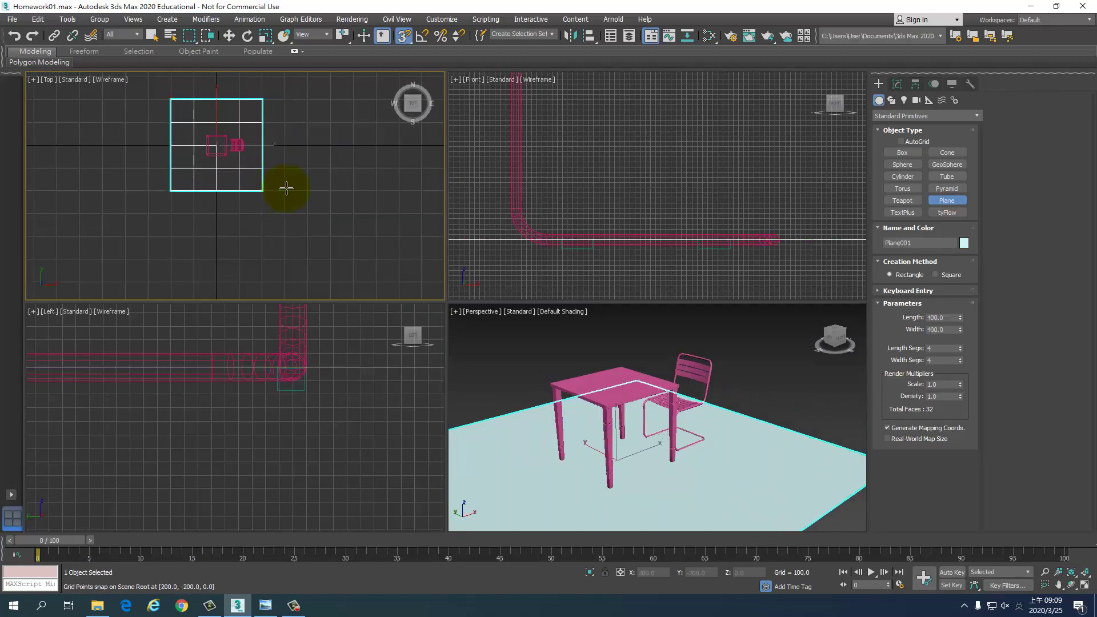
left_click(630, 361)
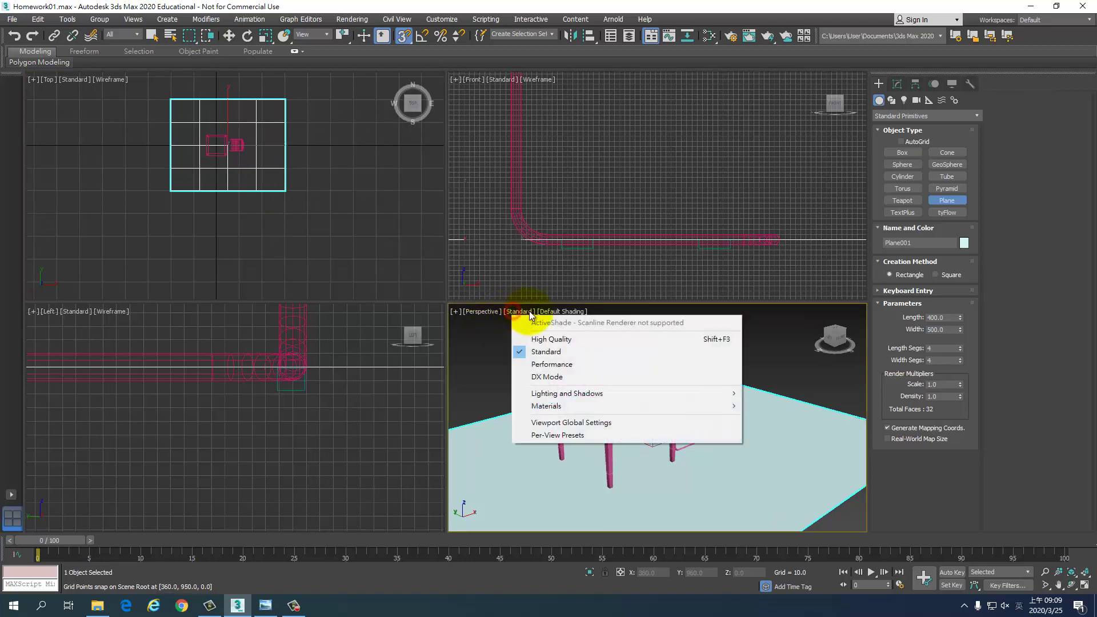
- Switch the Perspective viewport to High Quality shading
left_click(537, 340)
scroll(705, 445, "up", 5)
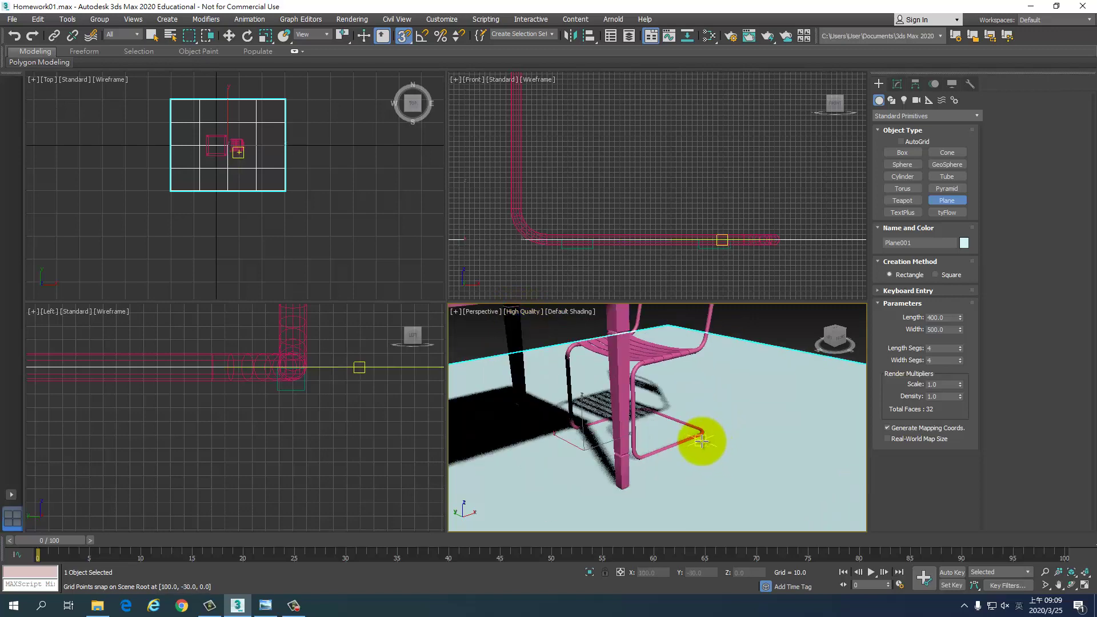
scroll(686, 443, "up", 3)
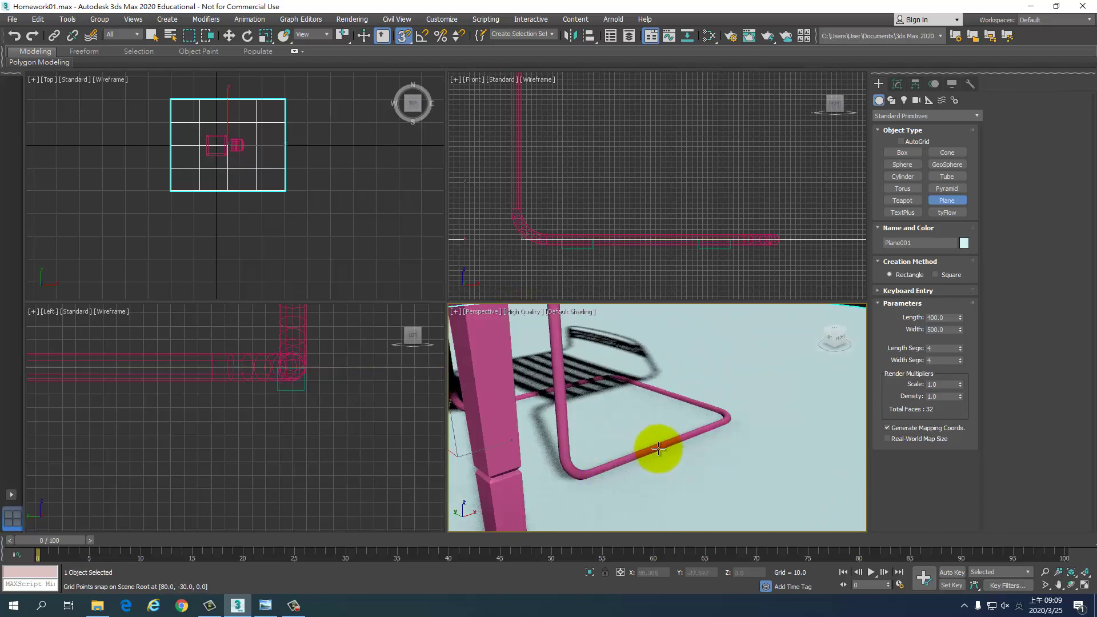
scroll(270, 411, "down", 2)
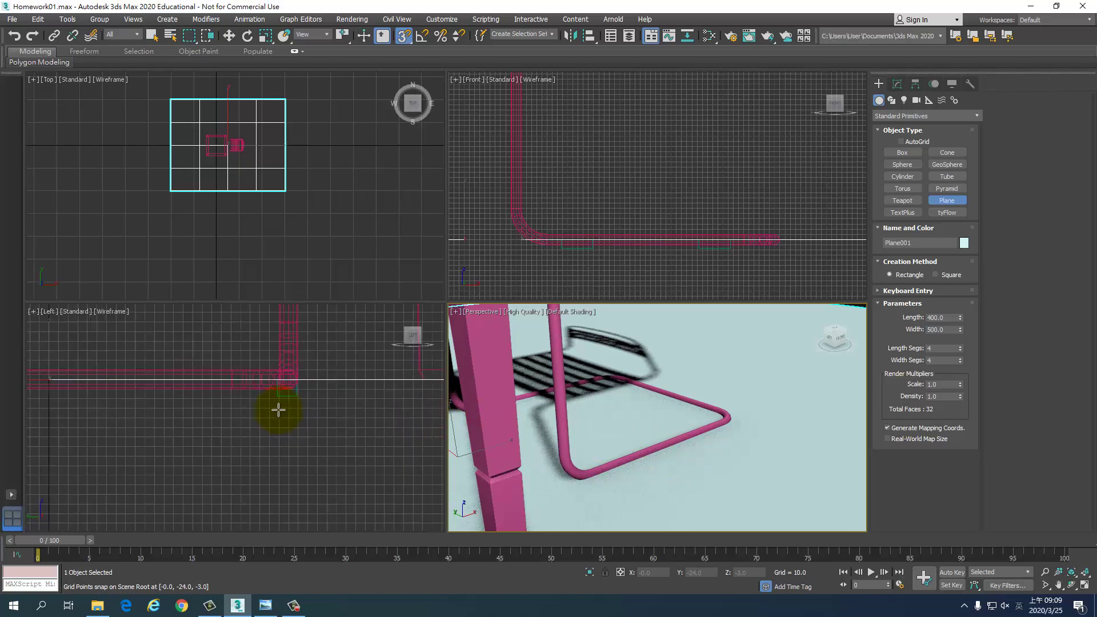
scroll(277, 409, "down", 2)
scroll(327, 369, "down", 2)
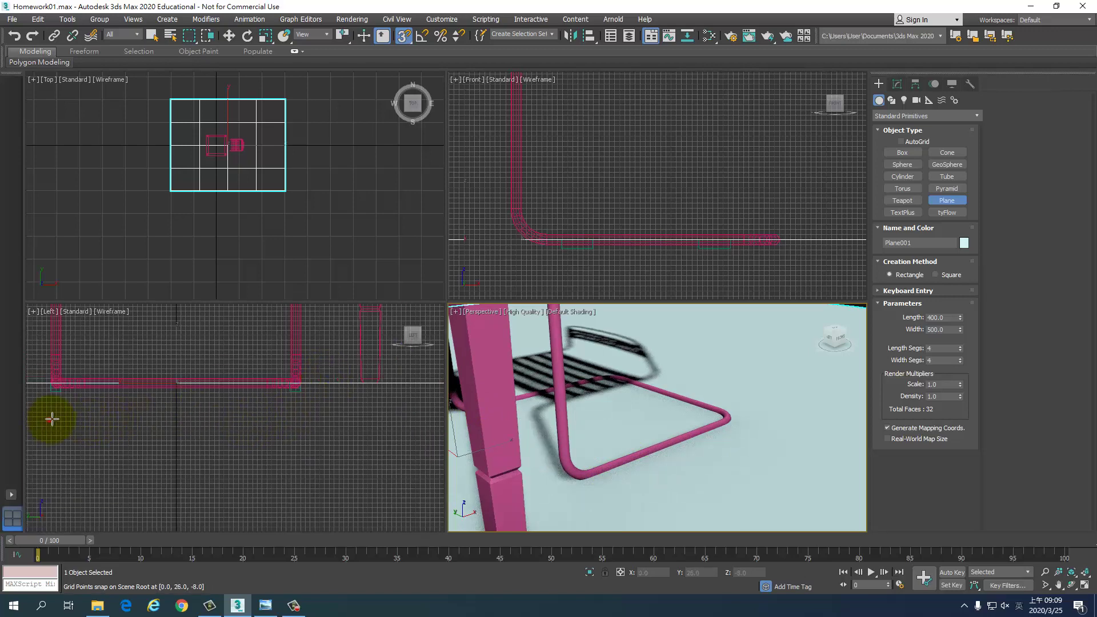
- Select only the four foot pads and raise them slightly upward in the side view
left_click_drag(52, 419, 256, 407)
right_click(249, 417)
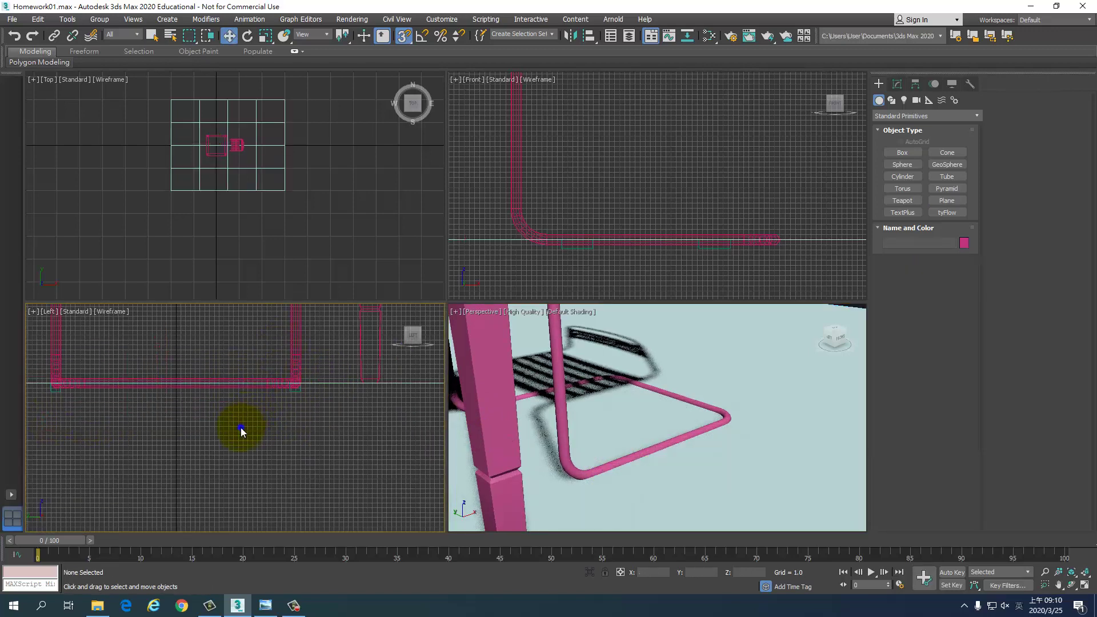
right_click(187, 430)
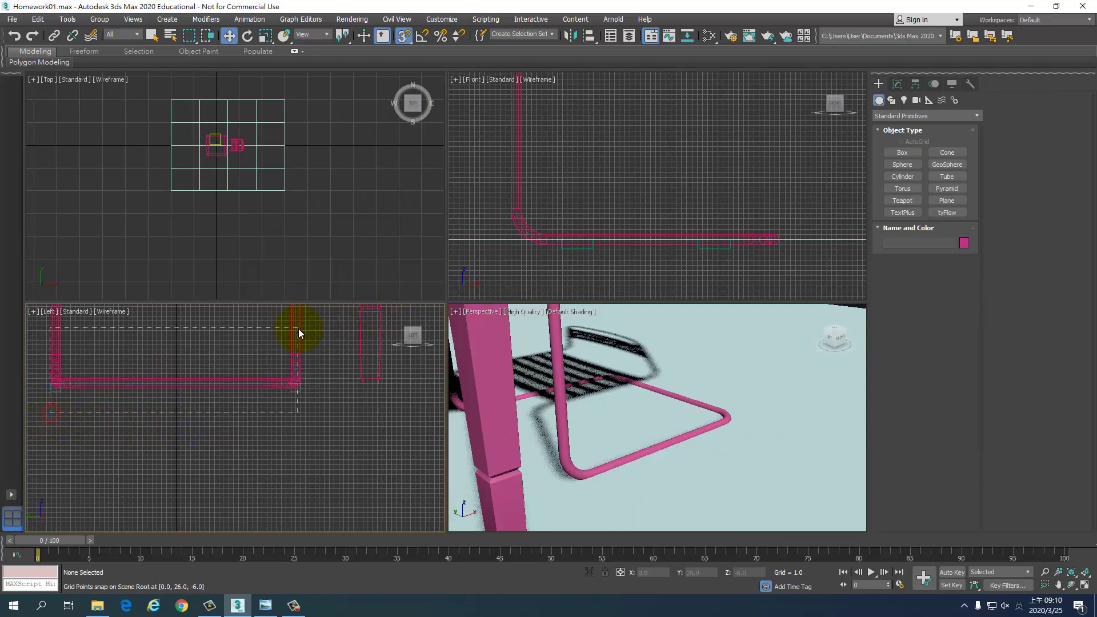
left_click_drag(298, 327, 299, 329)
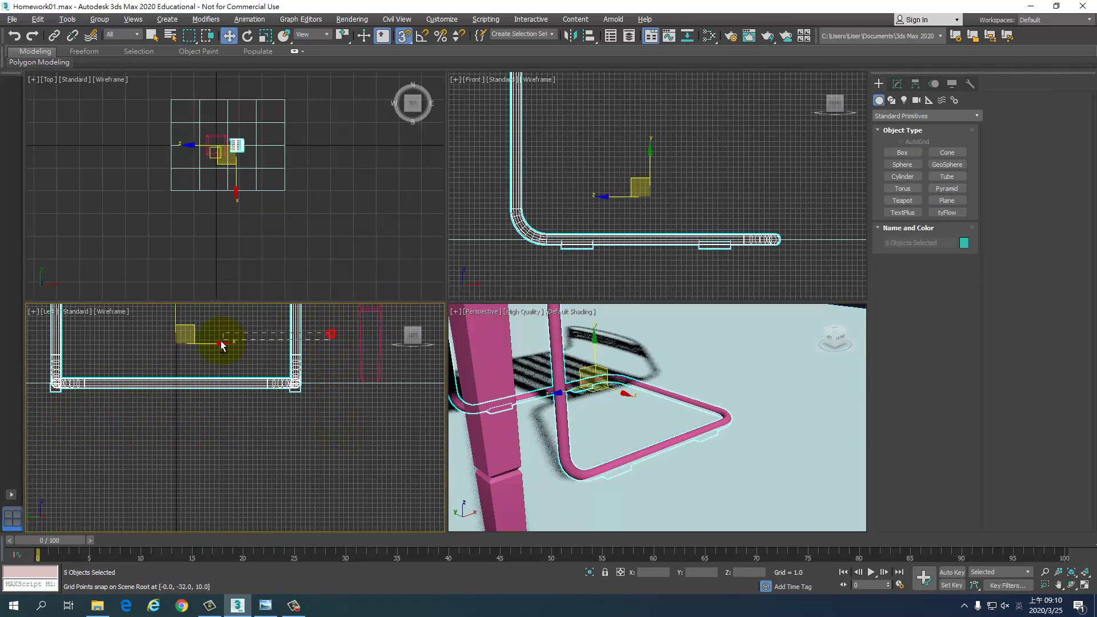
left_click(222, 345, "alt")
right_click(492, 505)
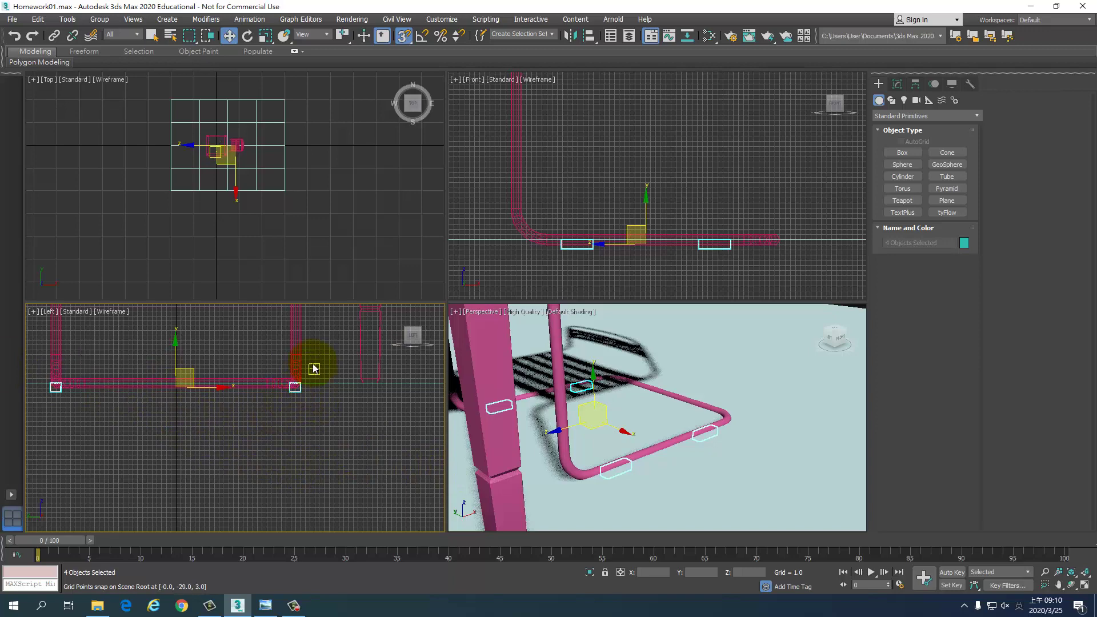
scroll(174, 352, "up", 3)
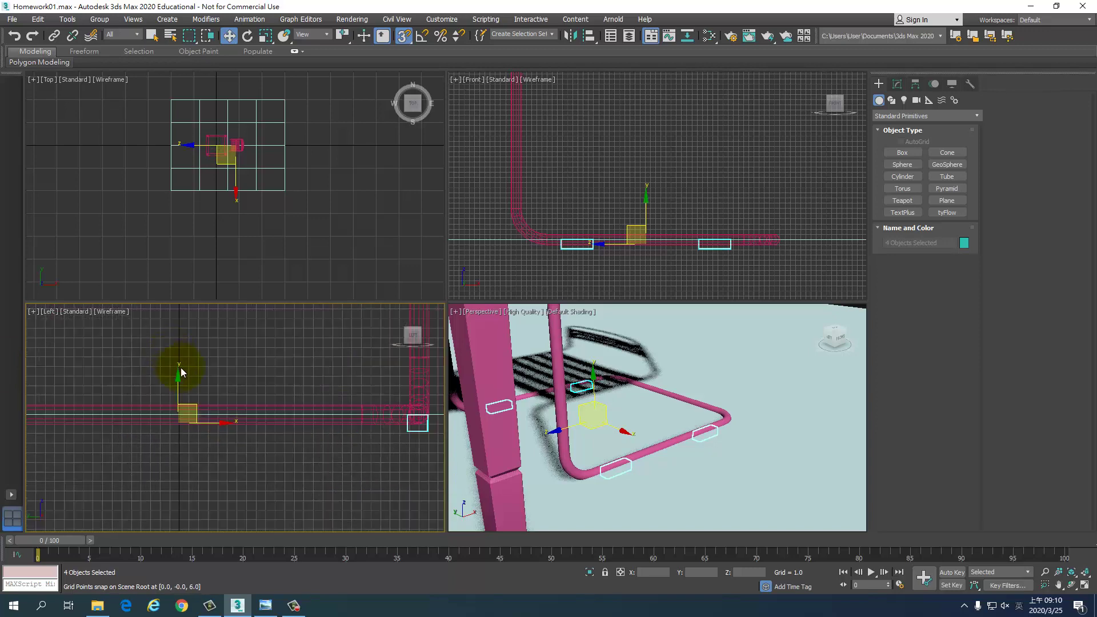
middle_click_drag(178, 367, 166, 386)
left_click_drag(166, 386, 147, 342)
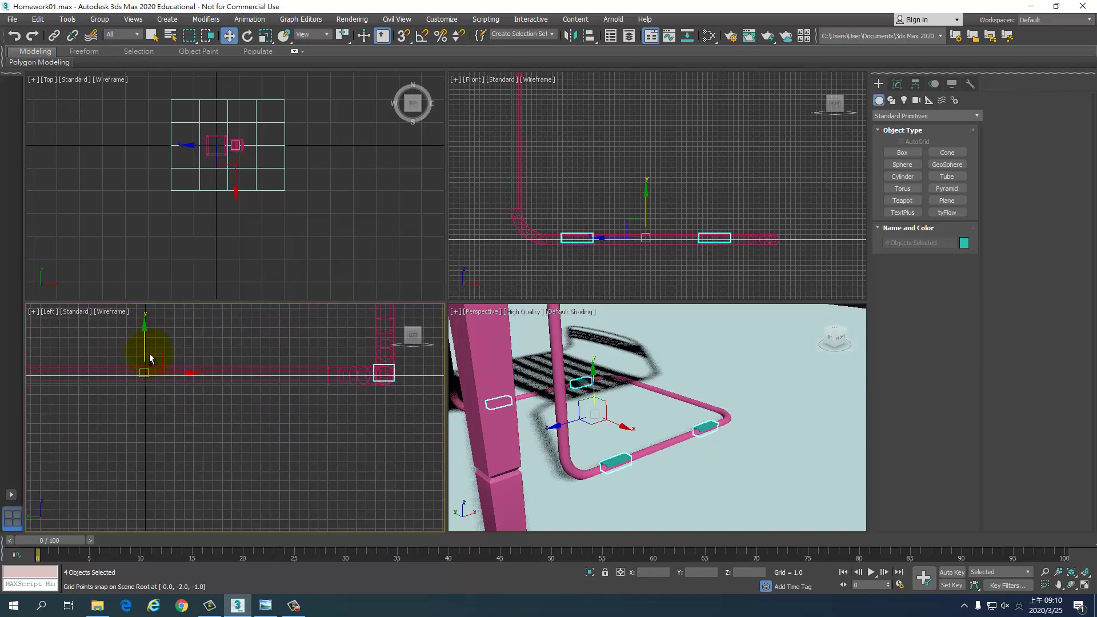
- Add the pink base rail to the selection and lift rail and pads together to about 2.0 units
left_click(379, 357, "ctrl")
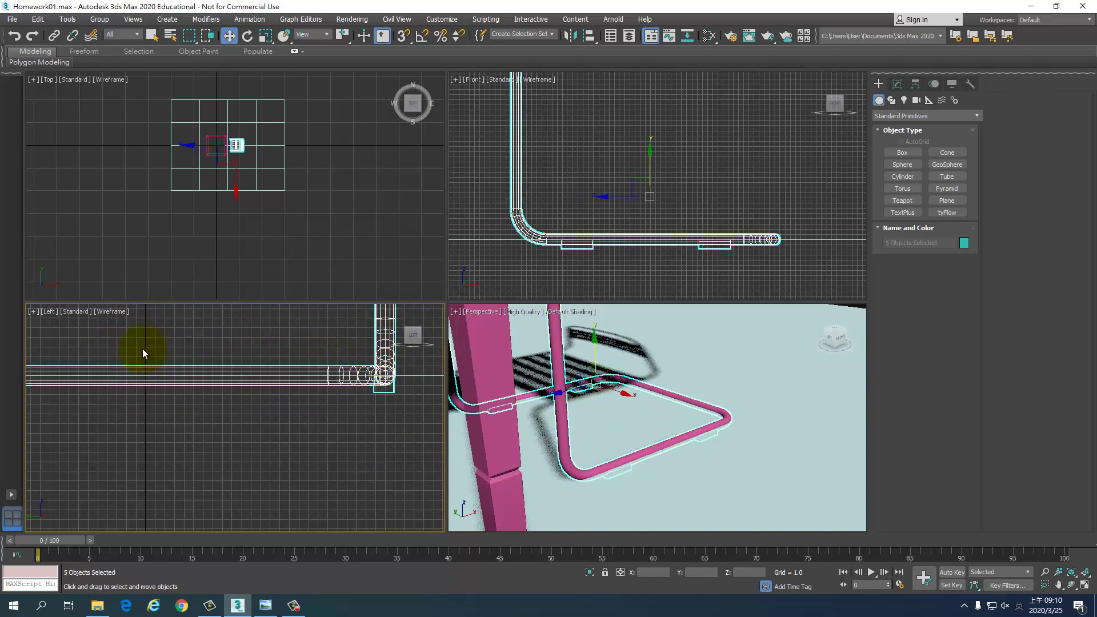
scroll(264, 343, "down", 3)
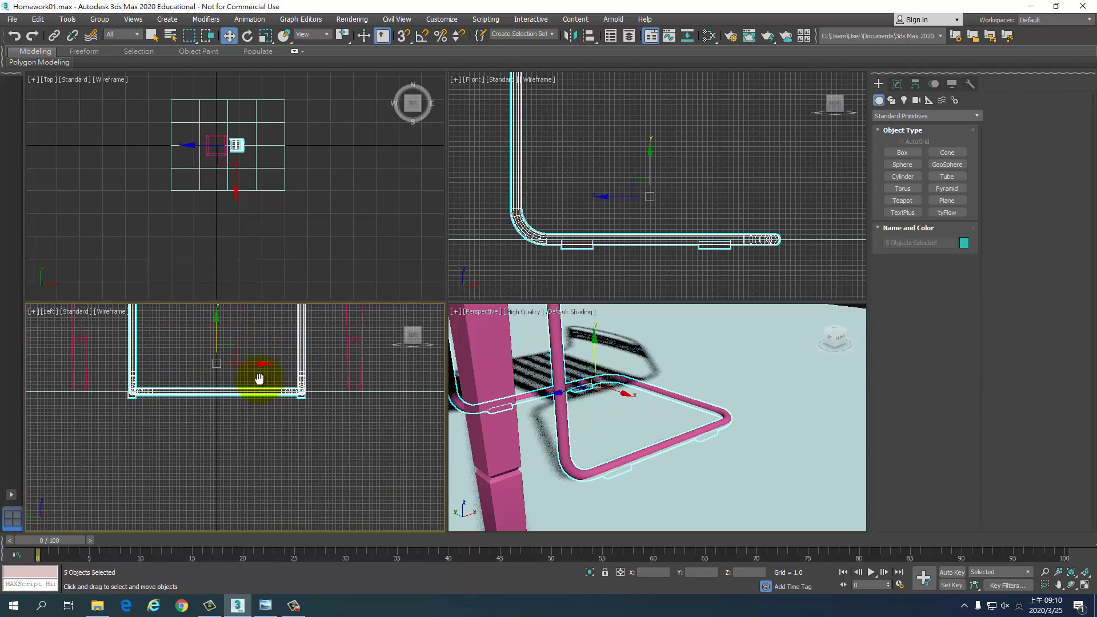
scroll(196, 346, "up", 3)
left_click_drag(172, 326, 176, 314)
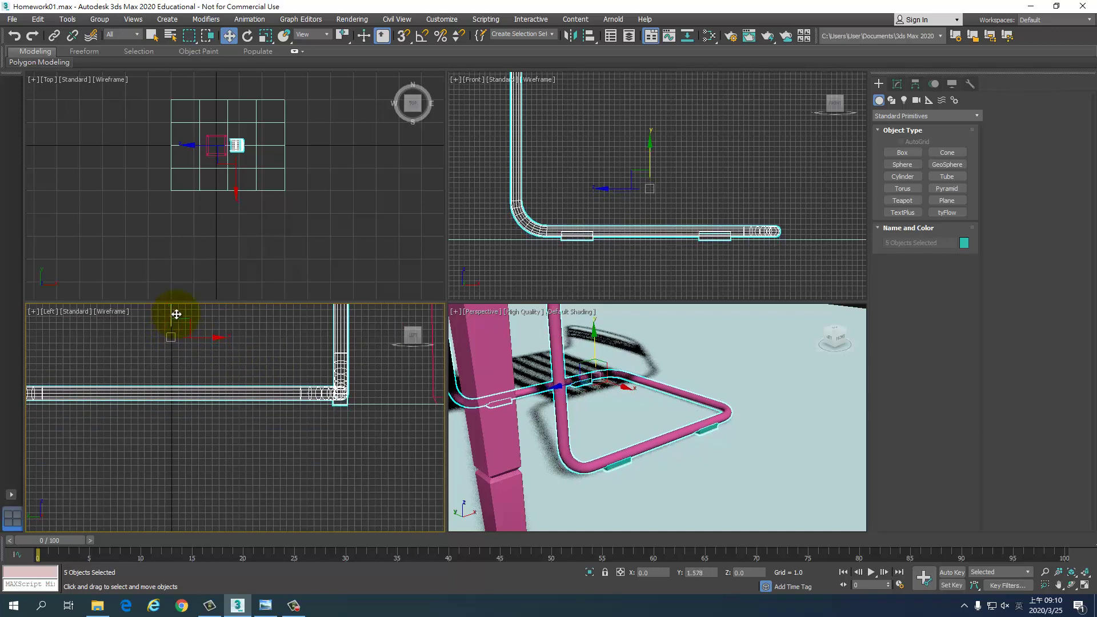
mouse_move(176, 314)
left_mouse_down()
mouse_move(179, 298)
mouse_move(179, 313)
left_mouse_up()
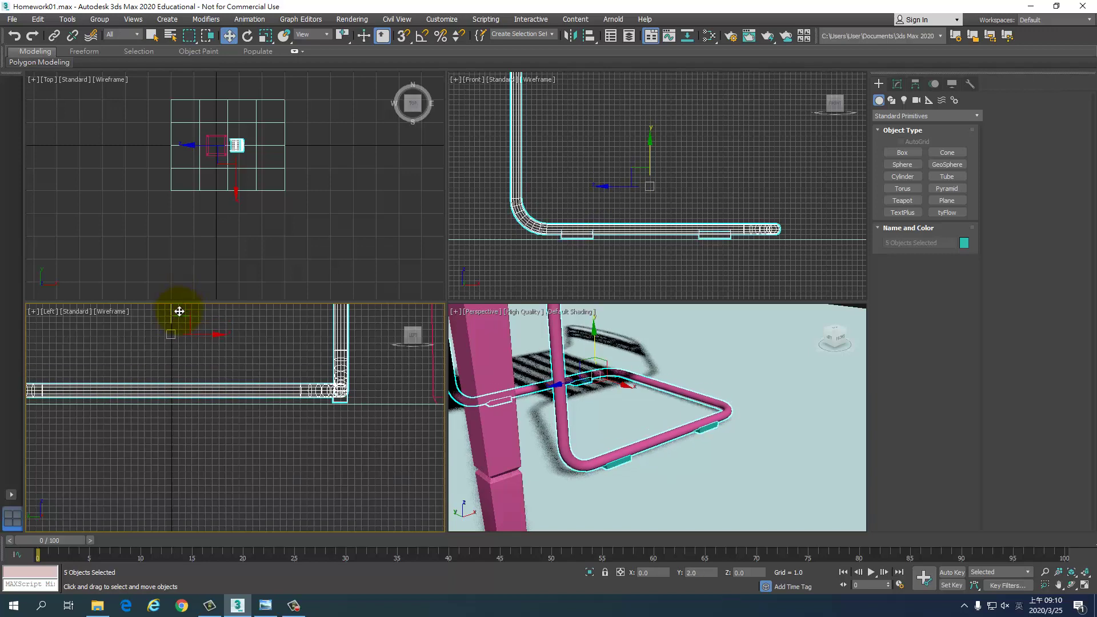
- Clear the selection and orbit around the table and chair, ending with a maximized Perspective view of the chair front
left_click(379, 403)
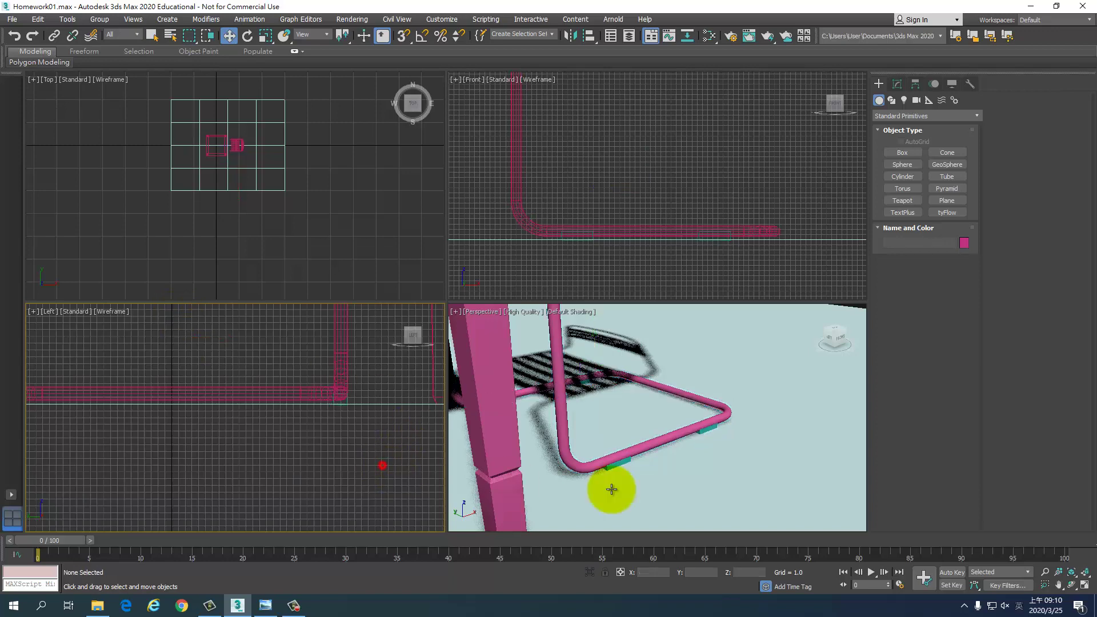
mouse_move(612, 490)
middle_mouse_down("alt")
mouse_move(697, 470)
mouse_move(628, 443)
mouse_move(758, 504)
mouse_move(710, 465)
mouse_move(766, 485)
mouse_move(674, 485)
mouse_move(678, 445)
middle_mouse_up("alt")
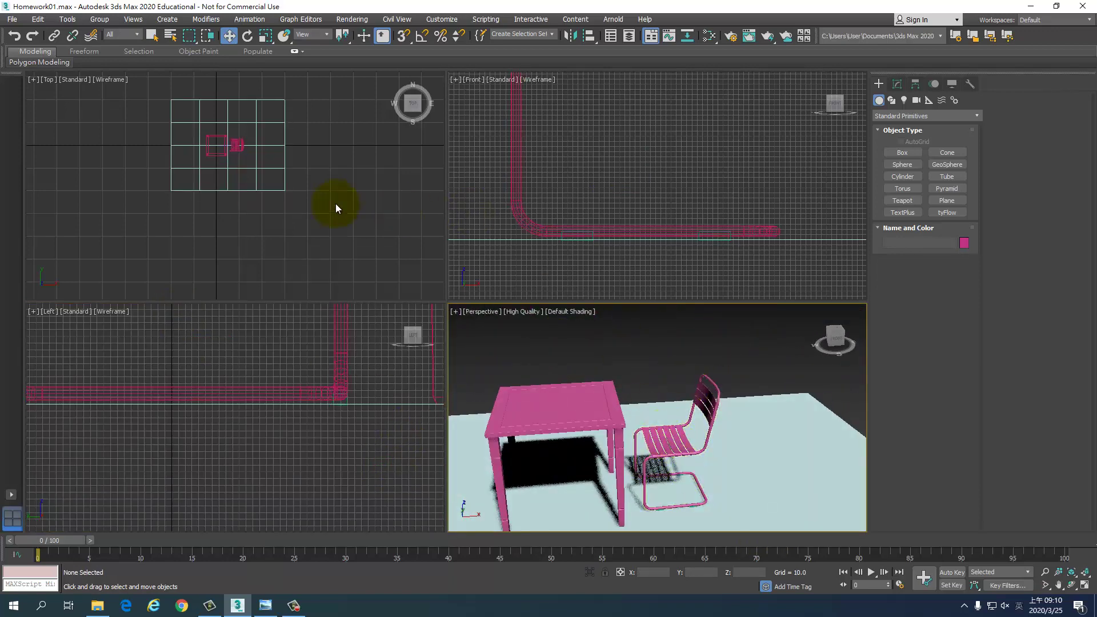
scroll(635, 217, "down", 3)
scroll(676, 195, "down", 2)
scroll(692, 225, "down", 2)
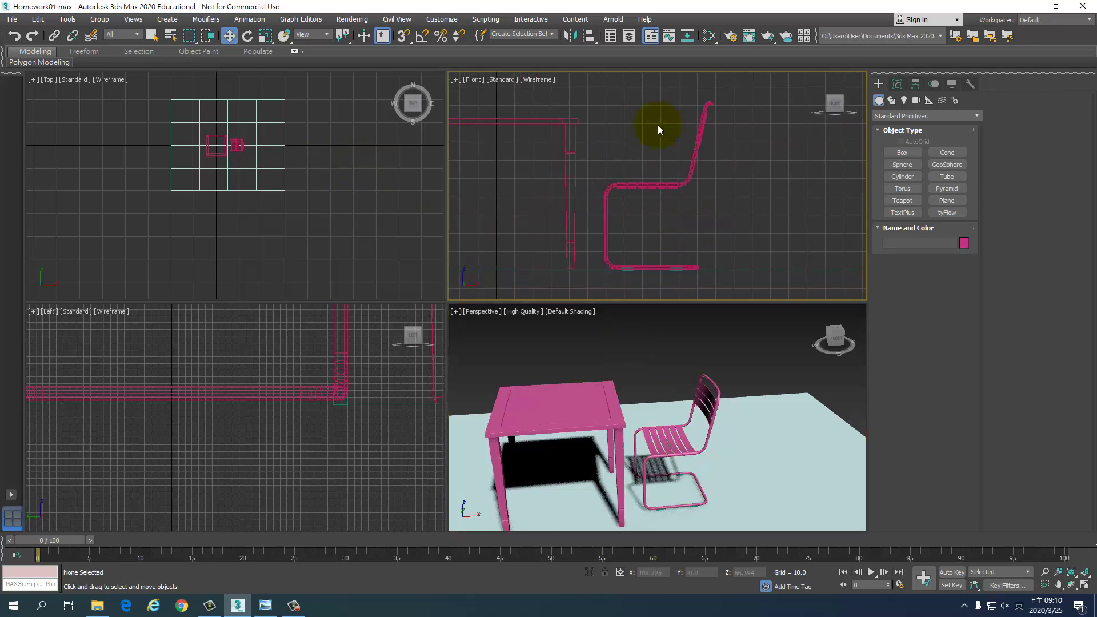
mouse_move(694, 406)
middle_mouse_down("alt")
mouse_move(727, 392)
mouse_move(678, 416)
mouse_move(727, 387)
mouse_move(733, 400)
middle_mouse_up("alt")
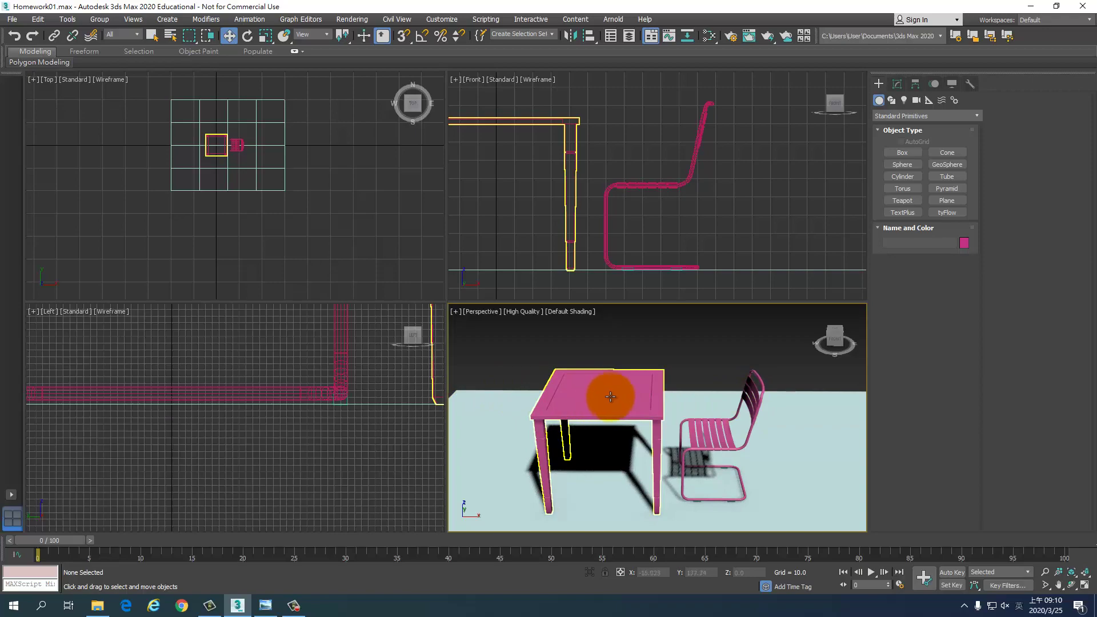
scroll(686, 429, "up", 2)
scroll(709, 391, "up", 2)
scroll(693, 391, "up", 2)
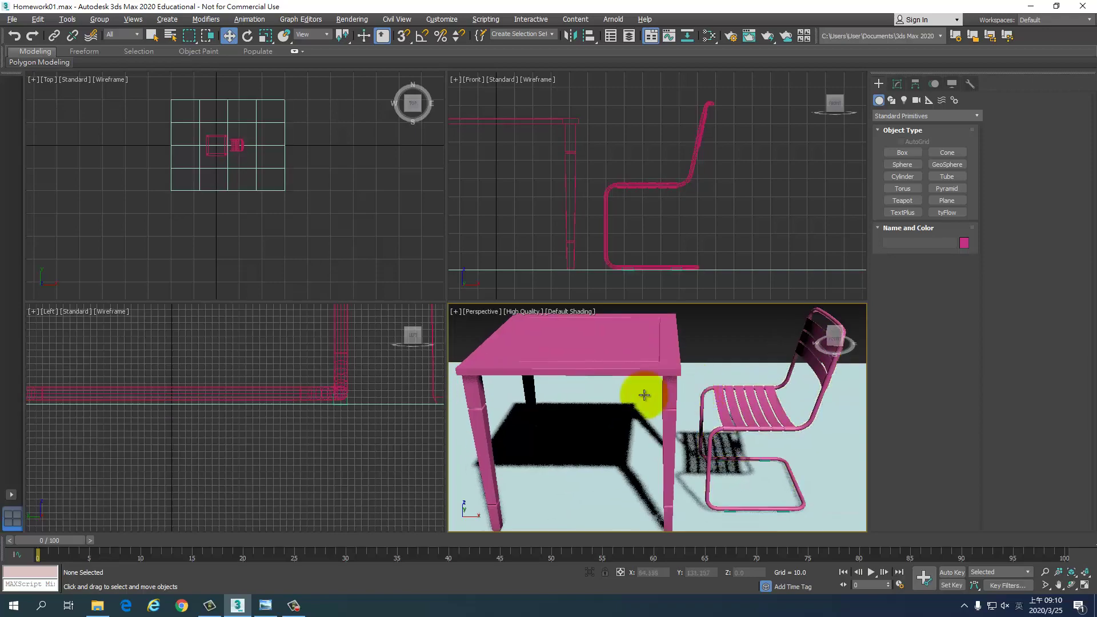
key("alt+w")
mouse_move(421, 306)
middle_mouse_down("alt")
mouse_move(384, 318)
mouse_move(483, 313)
mouse_move(379, 318)
mouse_move(590, 355)
middle_mouse_up("alt")
scroll(483, 313, "down", 3)
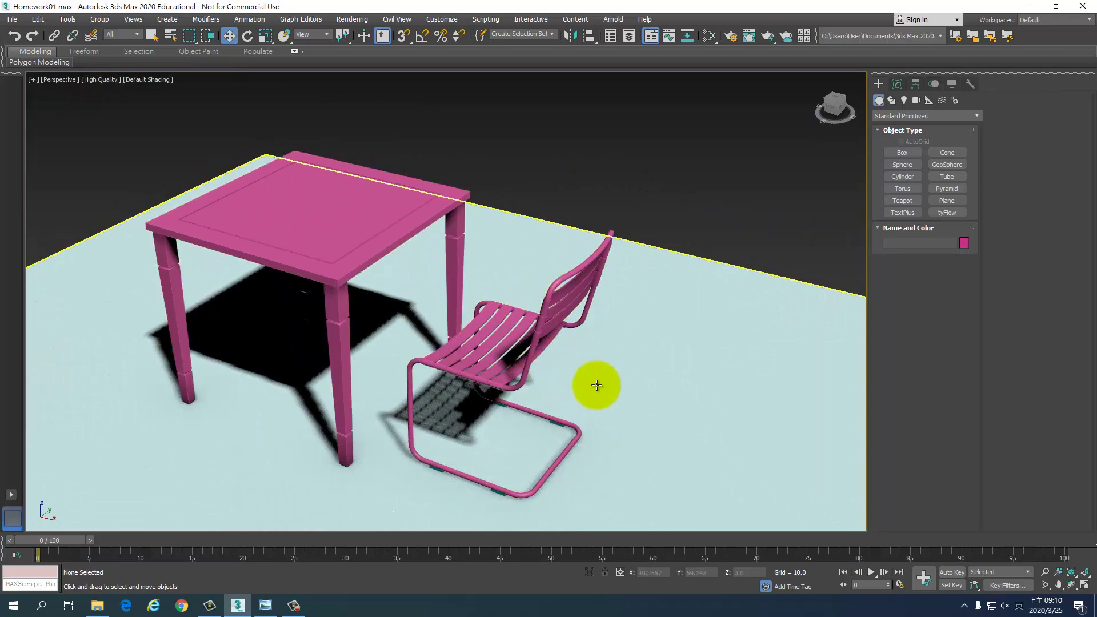